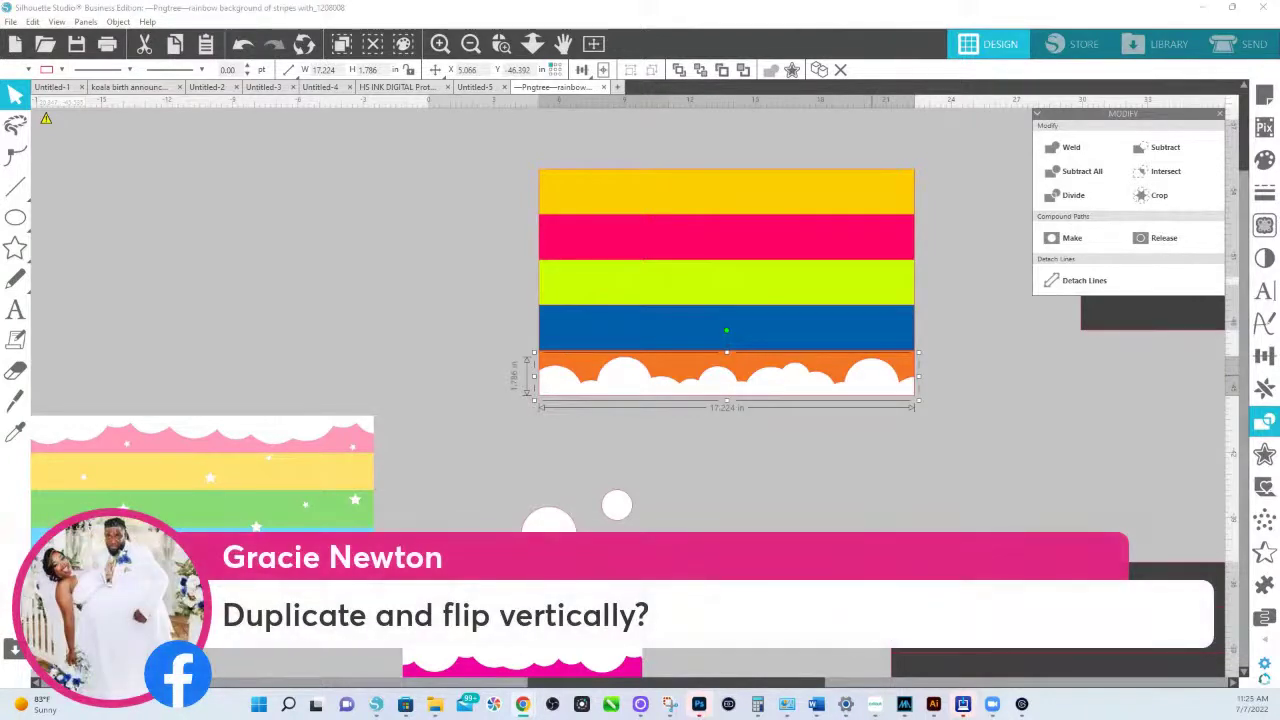
- Duplicate the white cloud border along the bottom of the striped rainbow and flip the copy vertically
{"action": "right_click", "coordinate": [727, 387]}
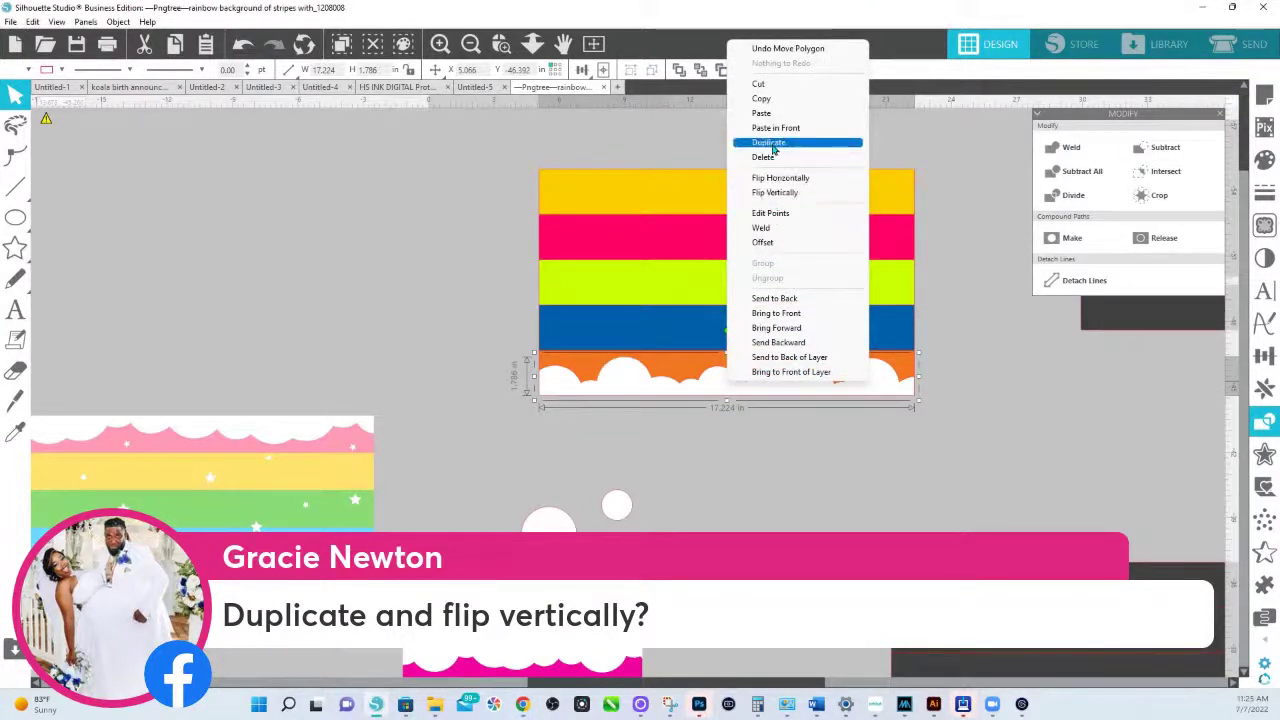
{"action": "left_click", "coordinate": [773, 150]}
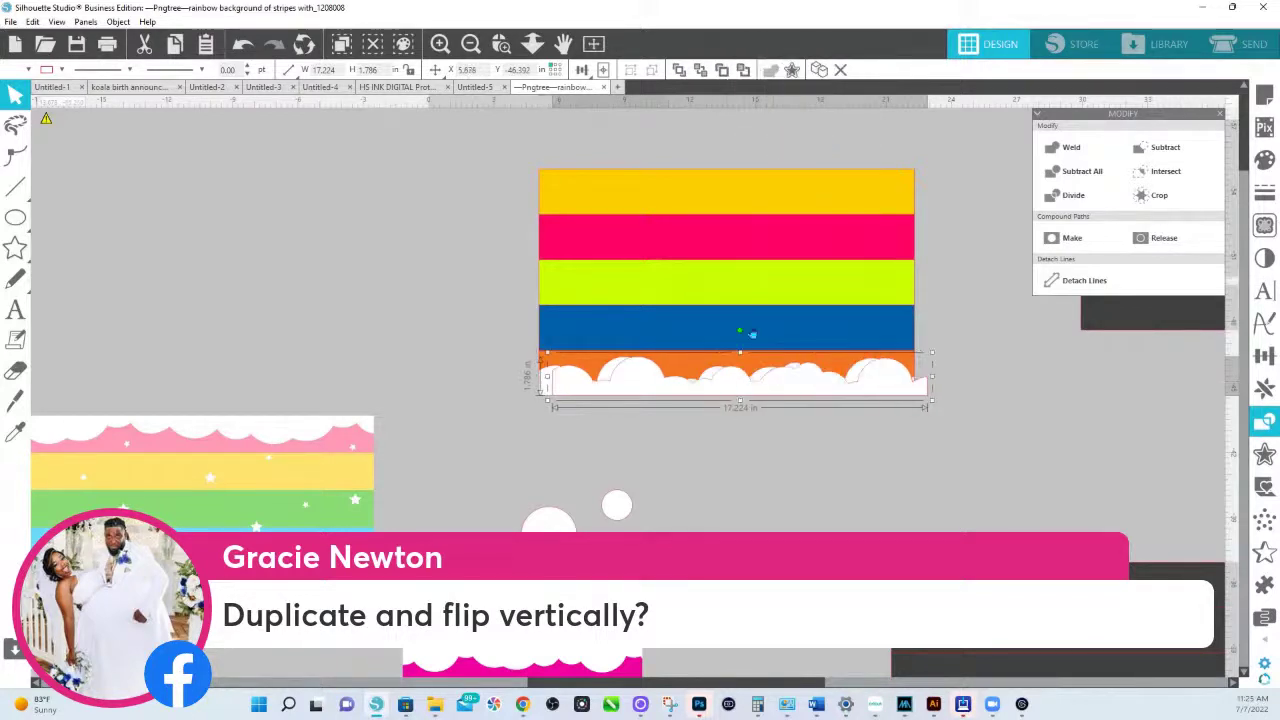
{"action": "right_click", "coordinate": [755, 388]}
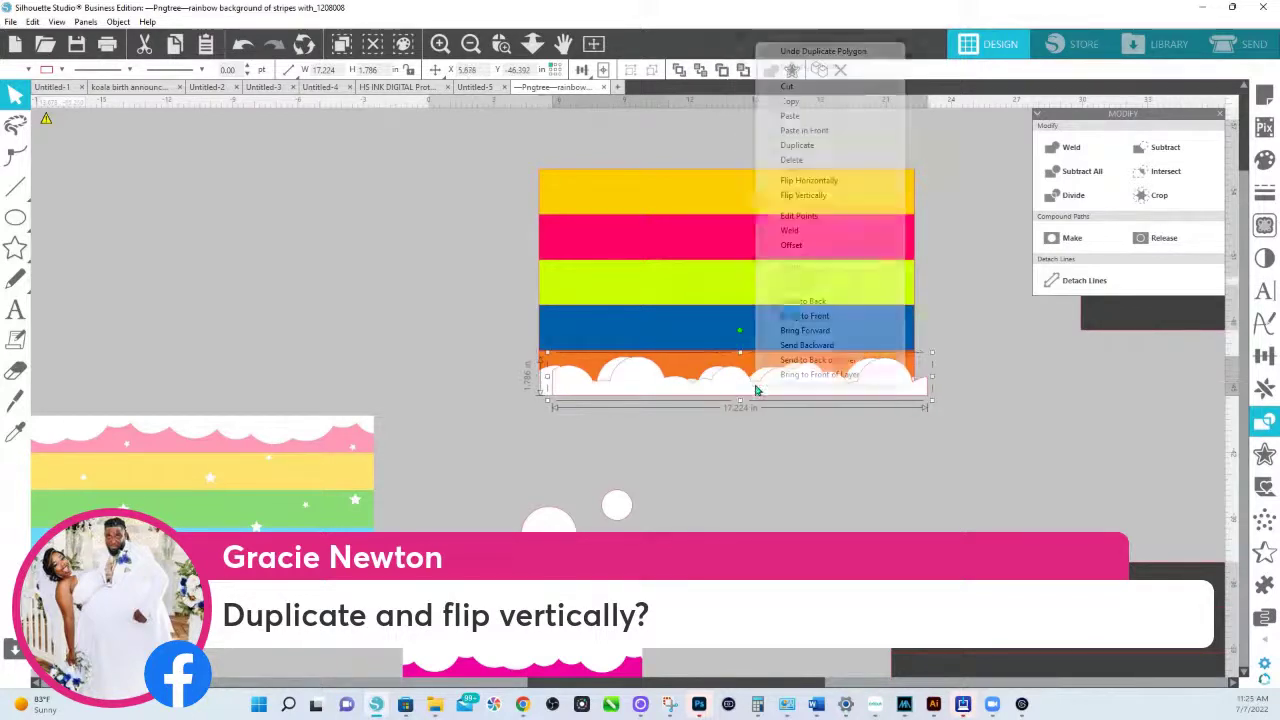
{"action": "left_click", "coordinate": [798, 197]}
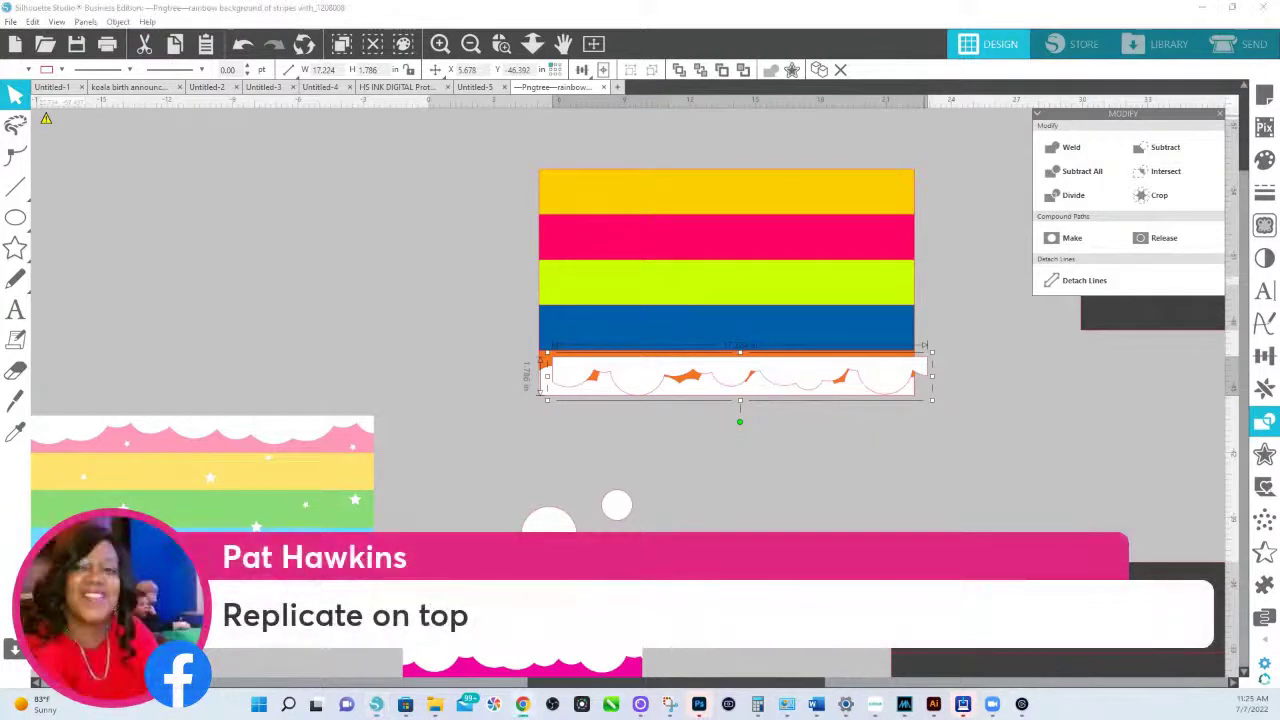
{"action": "left_click", "coordinate": [814, 400]}
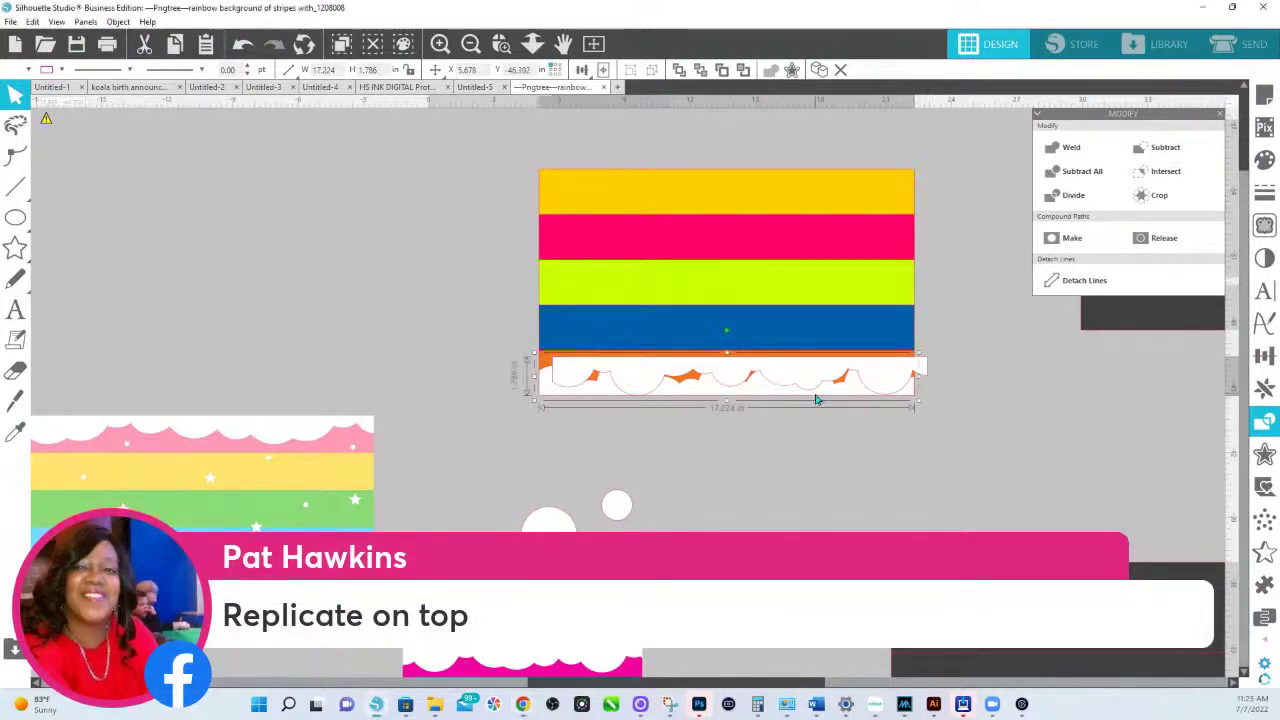
{"action": "left_click", "coordinate": [964, 438]}
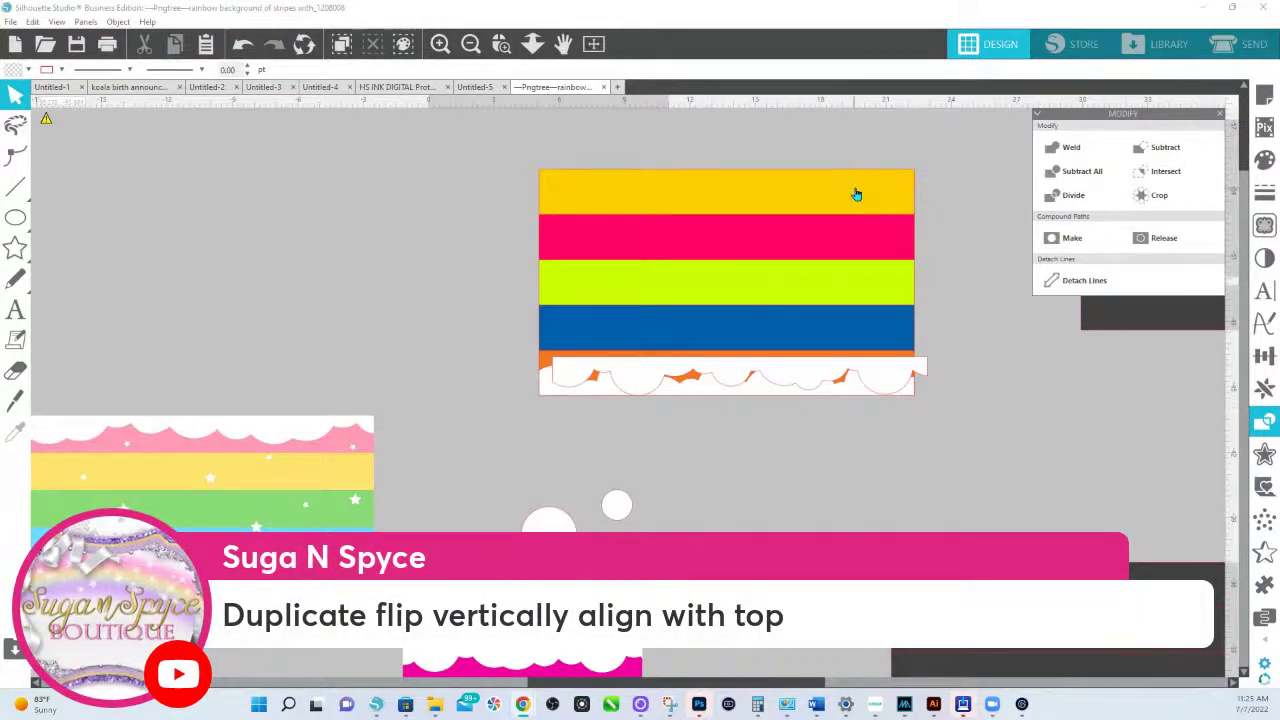
- Align the flipped cloud copy to the top edge of the yellow stripe
{"action": "left_click", "coordinate": [774, 372]}
{"action": "key", "text": "ctrl+d"}
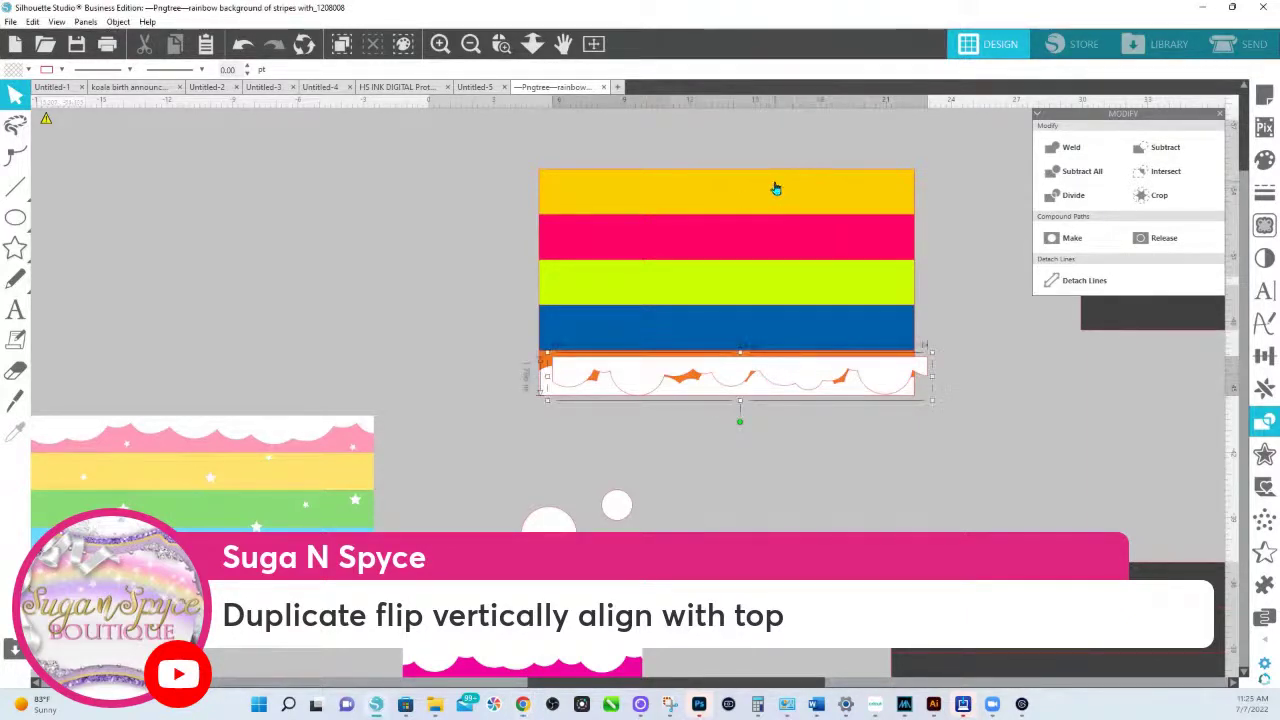
{"action": "left_click", "coordinate": [774, 188], "text": "shift"}
{"action": "left_click", "coordinate": [1263, 356]}
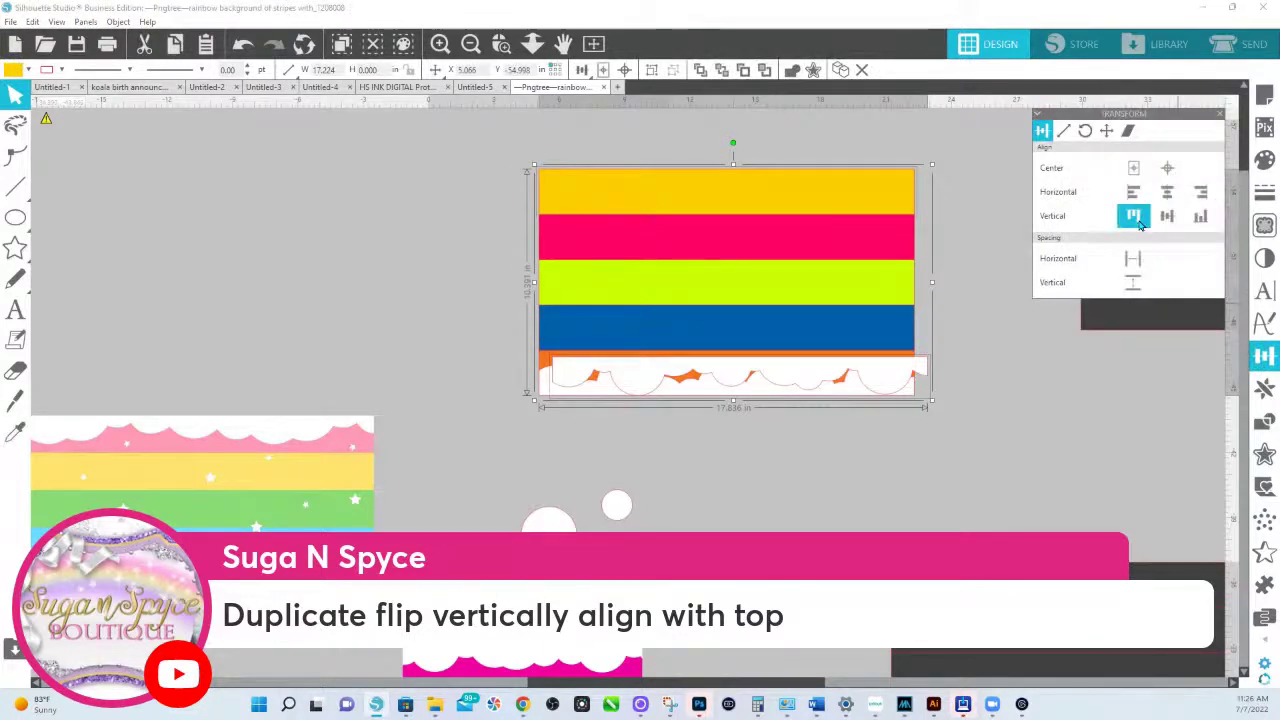
{"action": "left_click", "coordinate": [1135, 218]}
{"action": "left_click", "coordinate": [988, 276]}
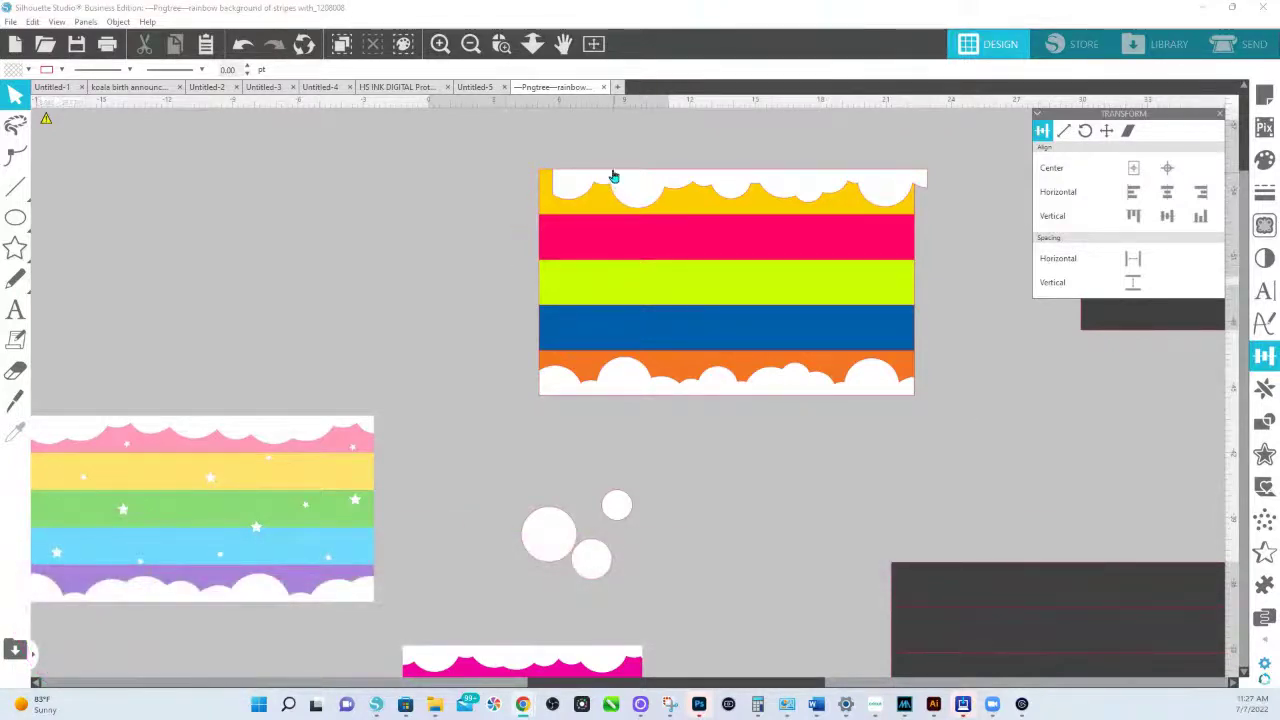
- Left-align the flipped cloud border with the yellow stripe
{"action": "left_click", "coordinate": [580, 183]}
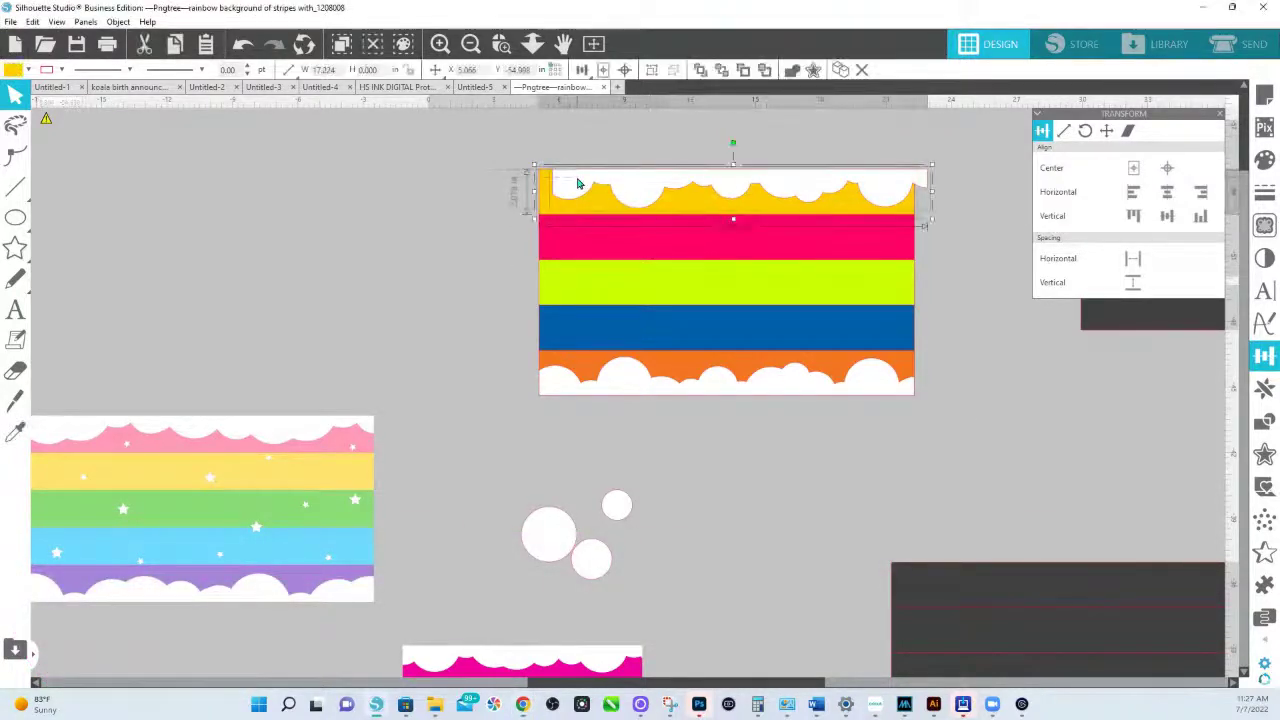
{"action": "left_click", "coordinate": [1133, 191]}
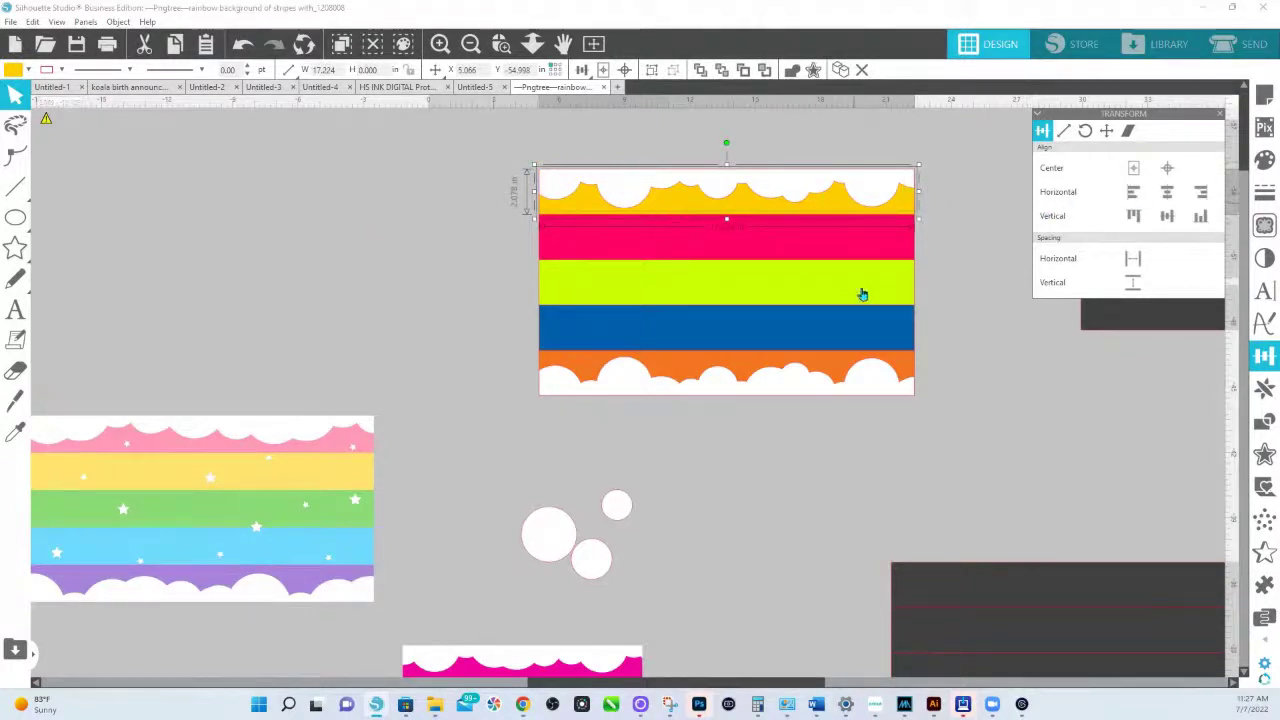
{"action": "left_click", "coordinate": [963, 497]}
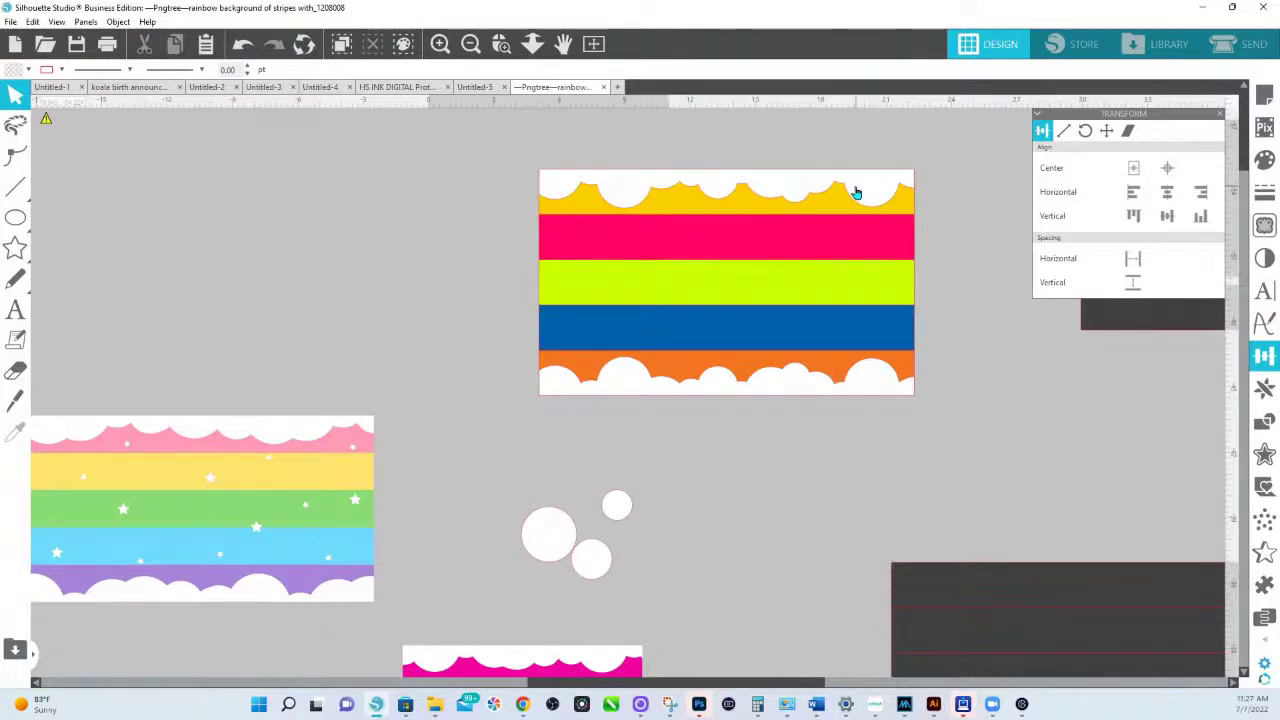
- Move the upper cloud border off the rainbow into the empty area beside it, and create a Mirror Above copy of the bottom cloud border
{"action": "left_click_drag", "start_coordinate": [855, 192], "coordinate": [360, 206]}
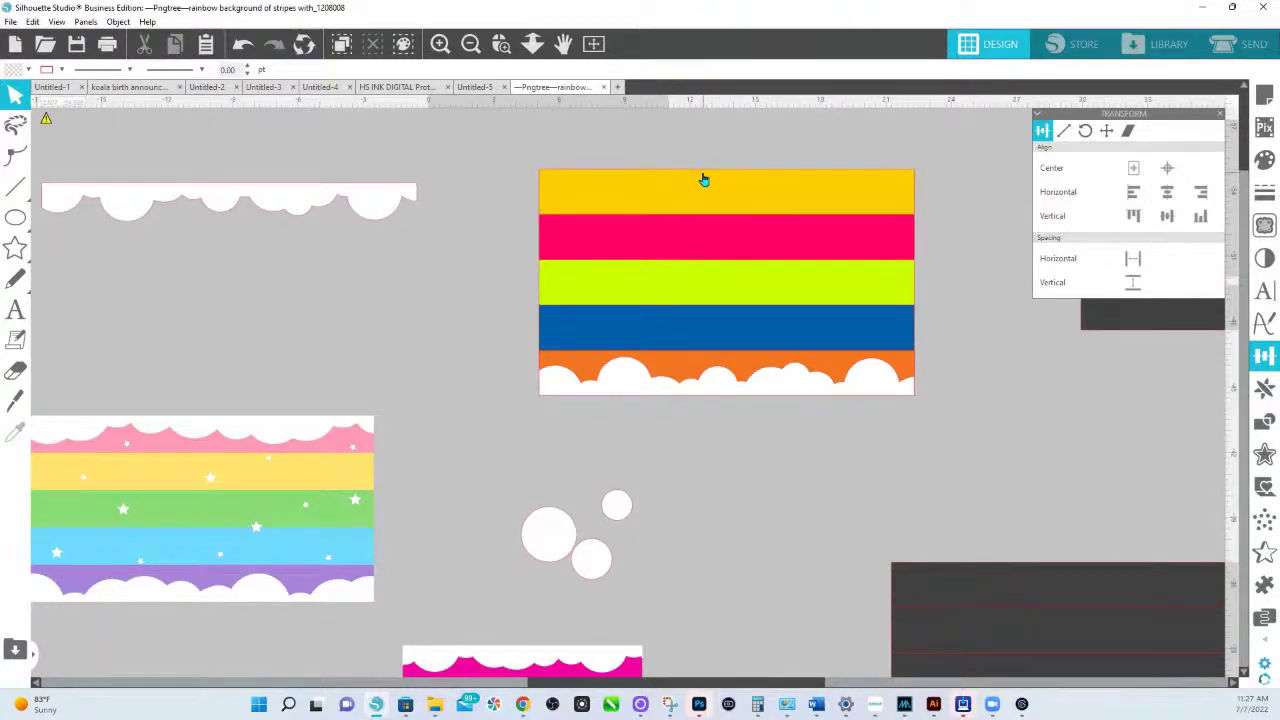
{"action": "left_click", "coordinate": [767, 386]}
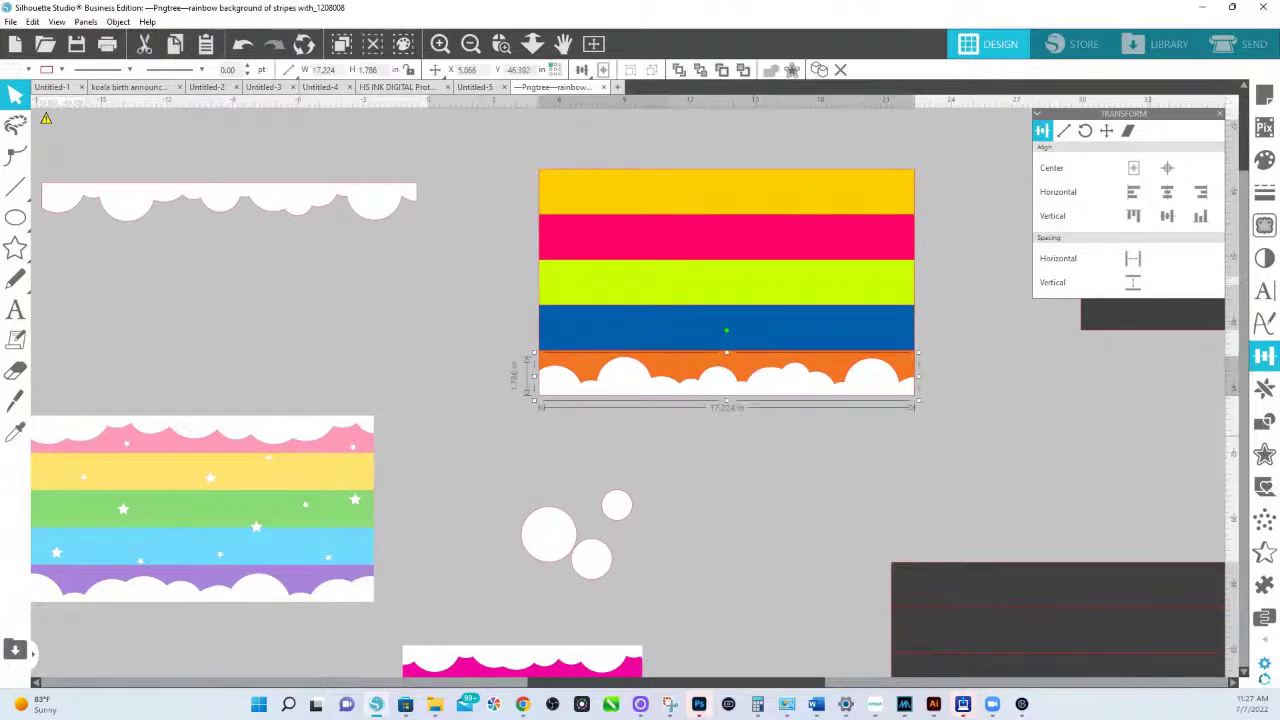
{"action": "left_click", "coordinate": [1261, 396]}
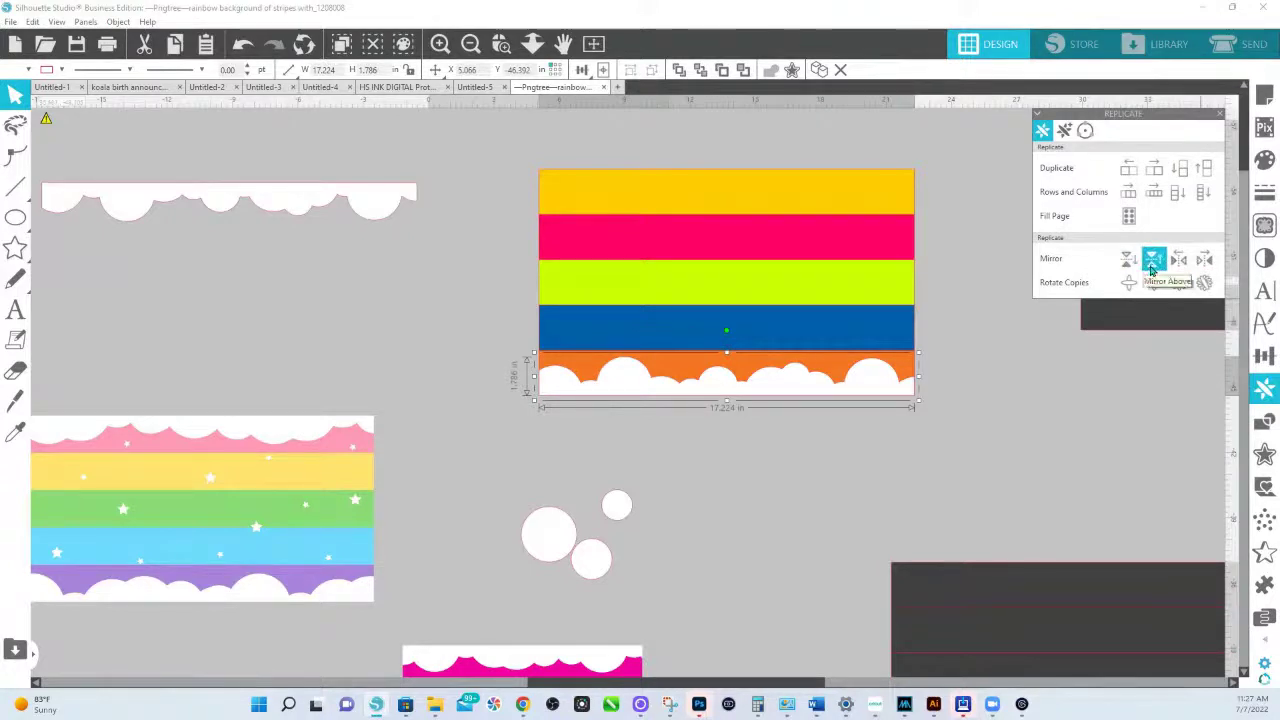
{"action": "left_click", "coordinate": [1151, 264]}
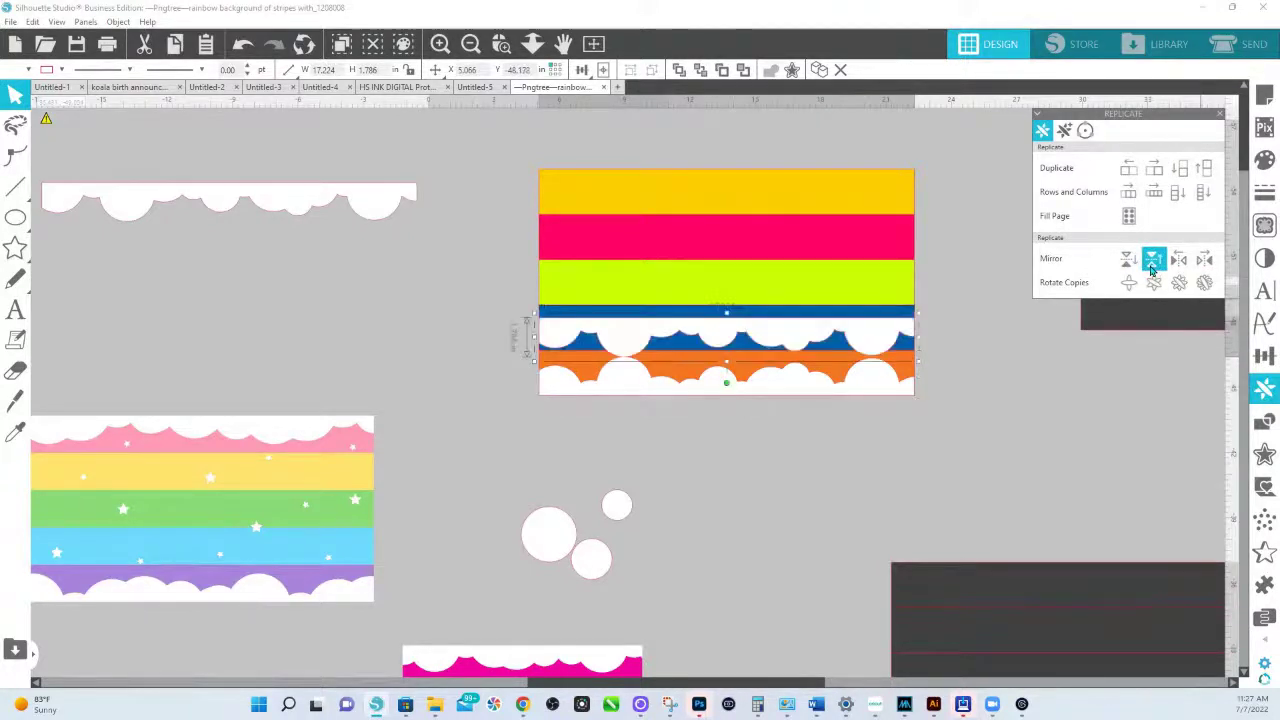
- Align the mirrored cloud border to the top edge of the yellow stripe
{"action": "left_click", "coordinate": [836, 205]}
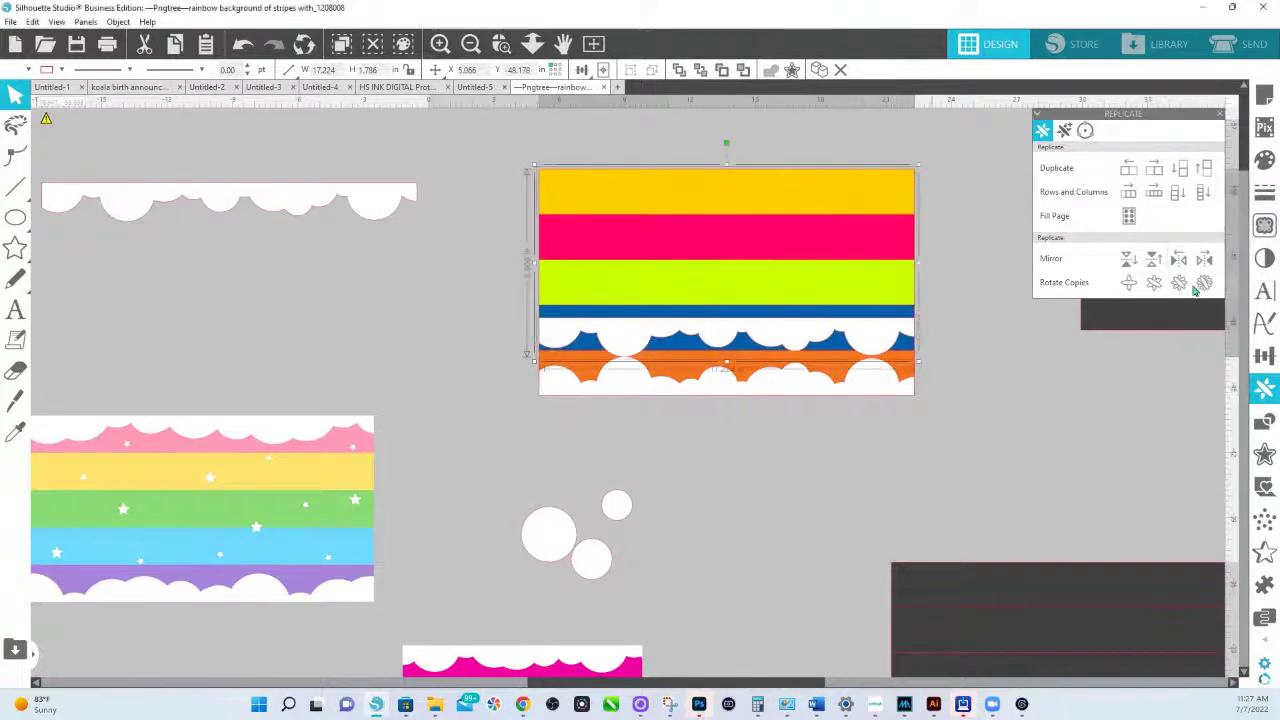
{"action": "left_click", "coordinate": [1264, 355]}
{"action": "left_click", "coordinate": [1138, 226]}
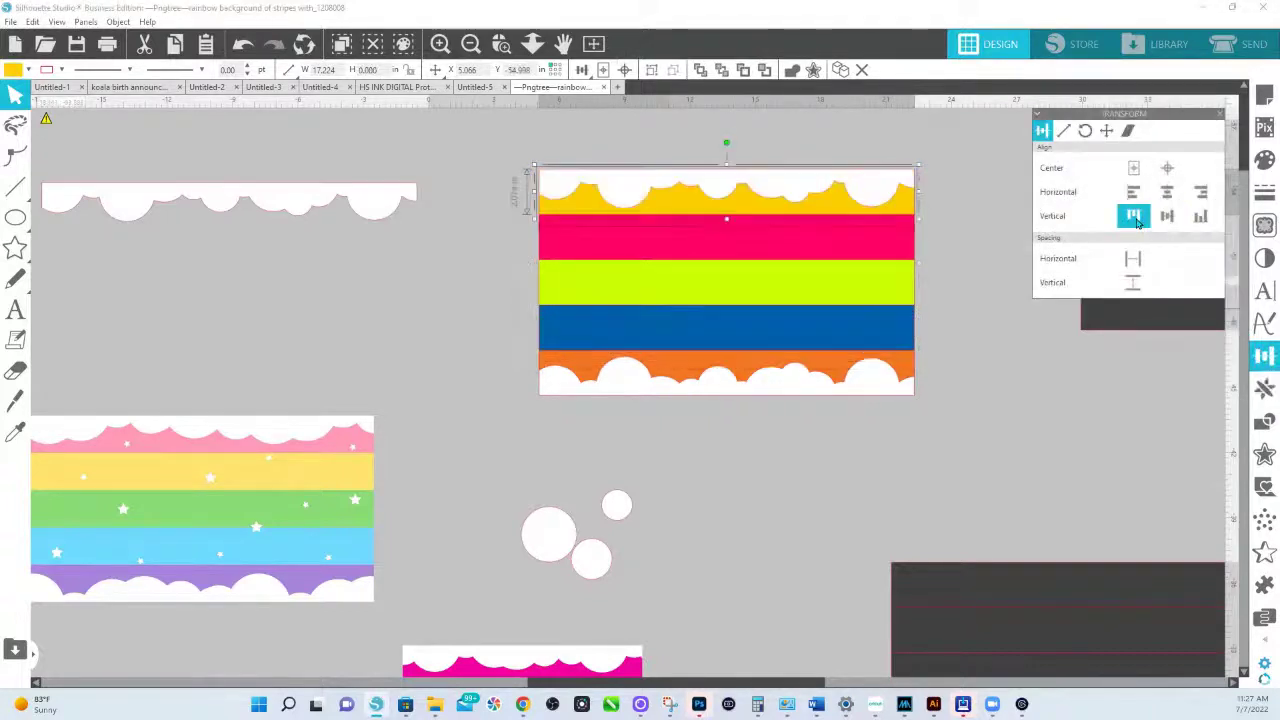
{"action": "left_click", "coordinate": [968, 345]}
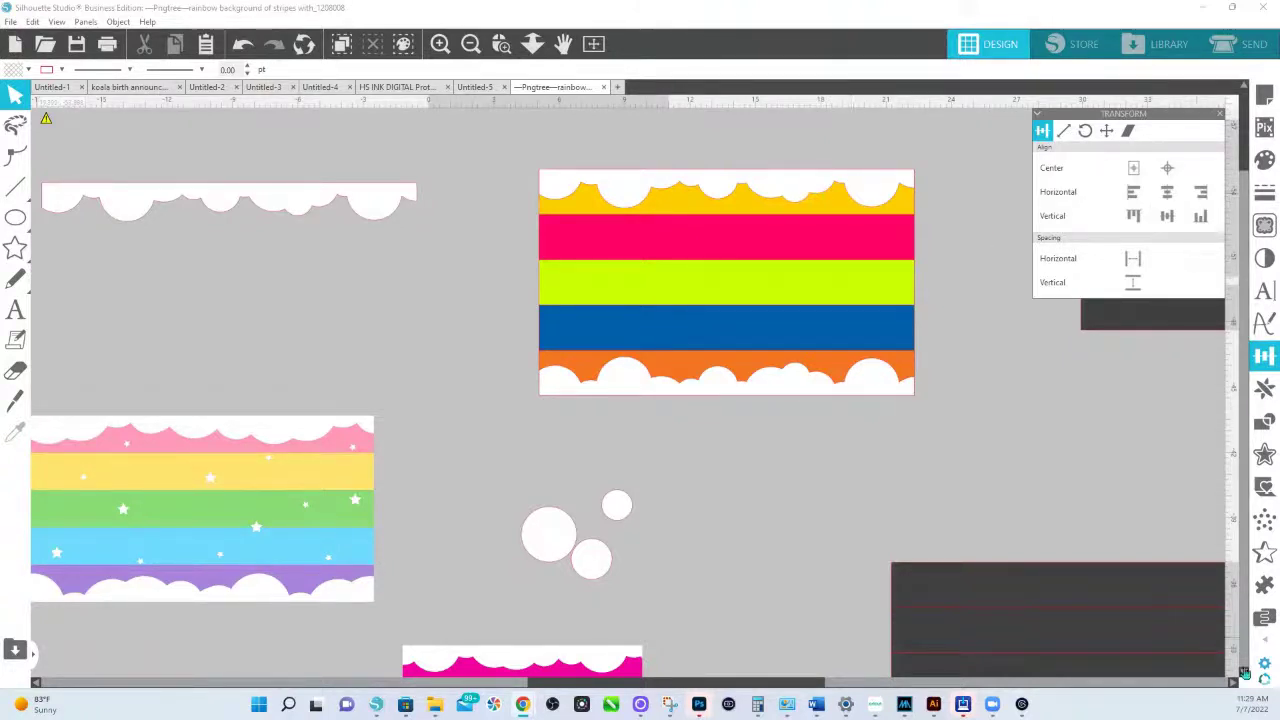
- Switch to Chrome, view the Silhouette Studio for Beginners course on the academy courses page, and return to the course list
{"action": "mouse_move", "coordinate": [520, 708]}
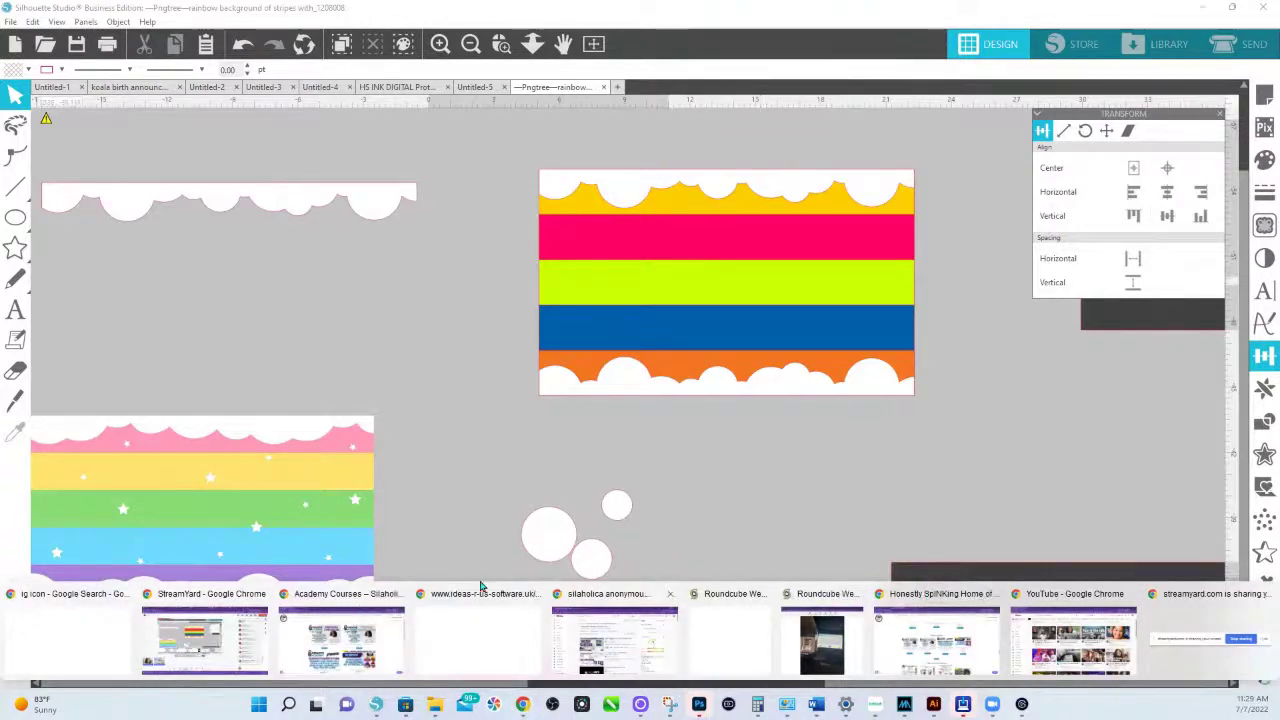
{"action": "left_click", "coordinate": [358, 605]}
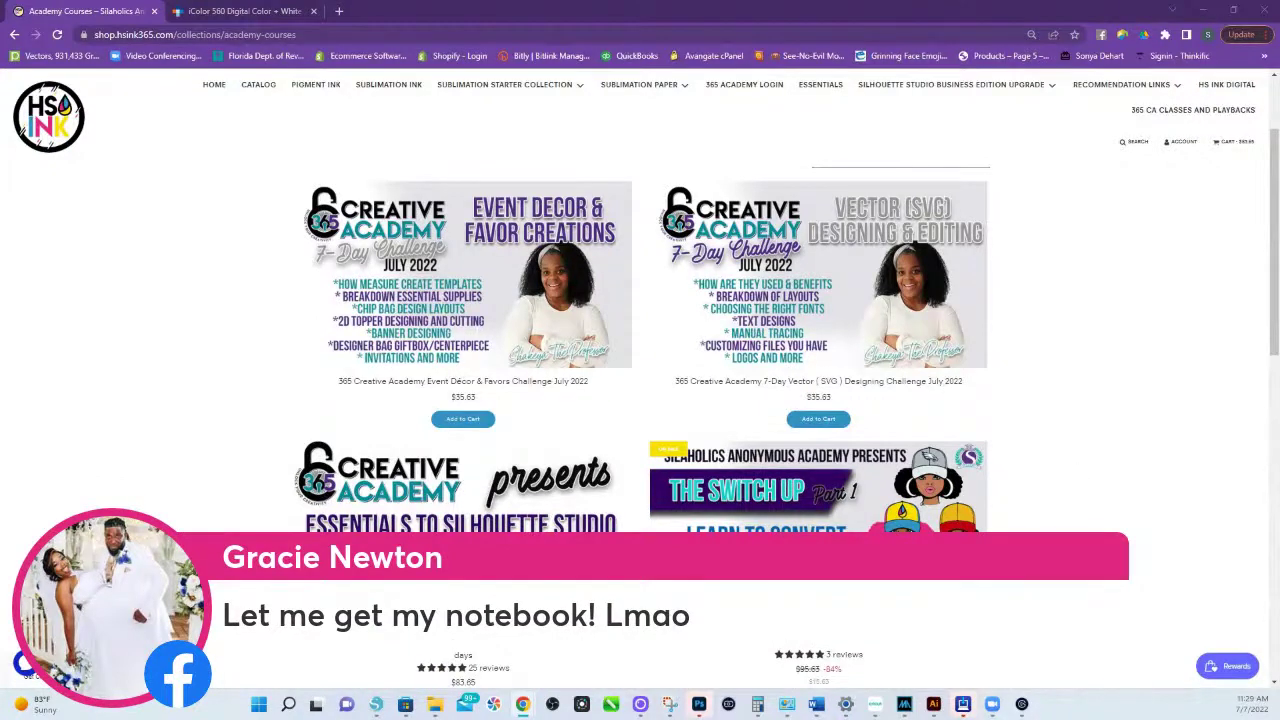
{"action": "left_click", "coordinate": [463, 480]}
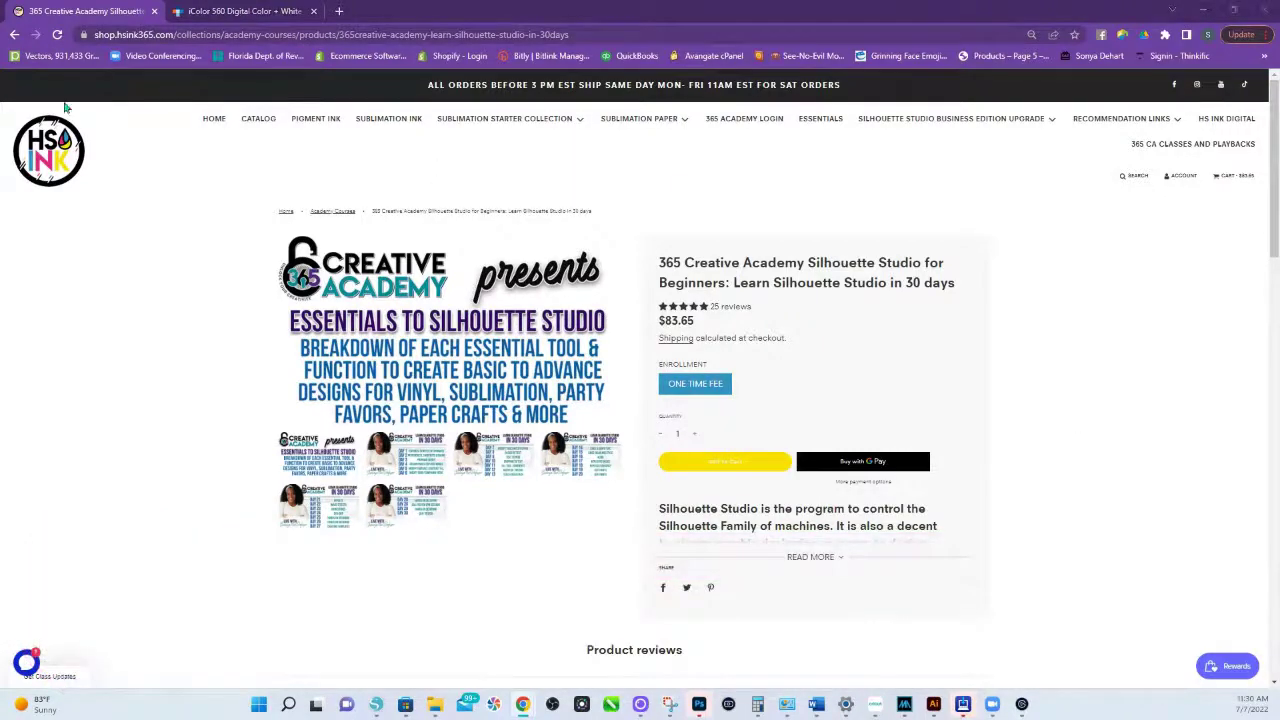
{"action": "left_click", "coordinate": [15, 34]}
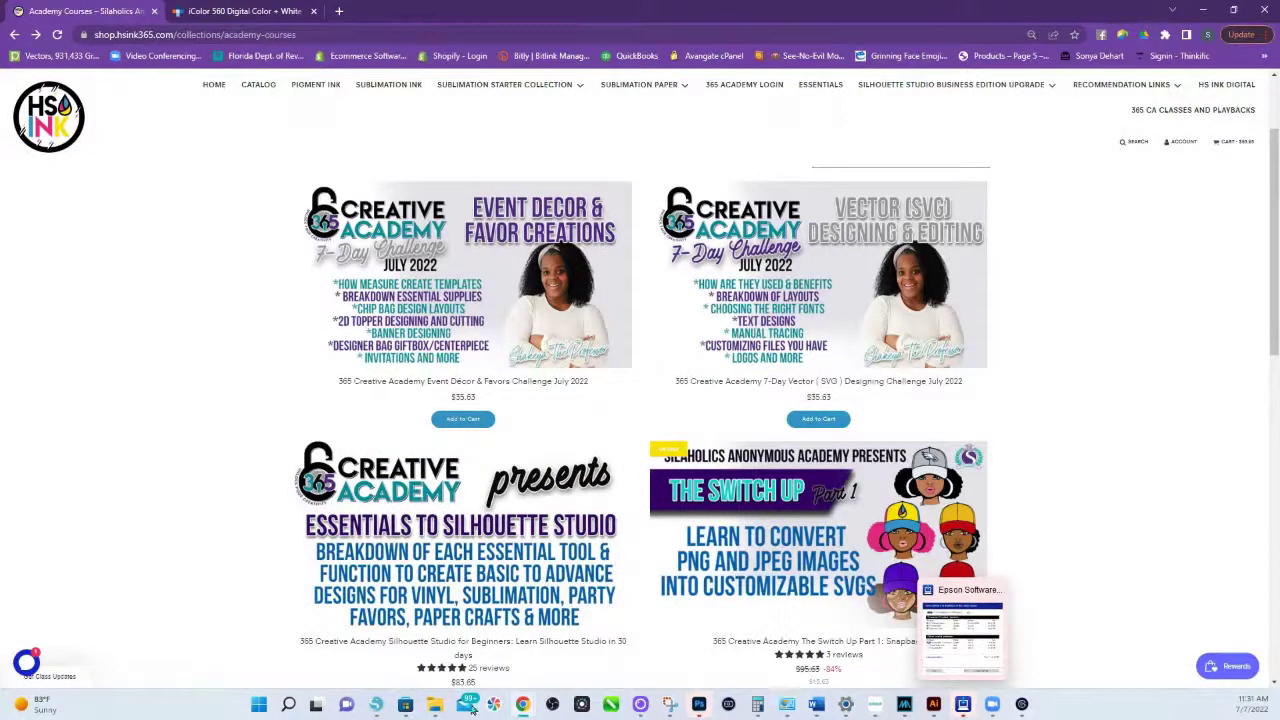
- Return to the academy courses page in Chrome after a brief switch to Silhouette Studio, and look at the Business Edition upgrade options
{"action": "left_click", "coordinate": [376, 705]}
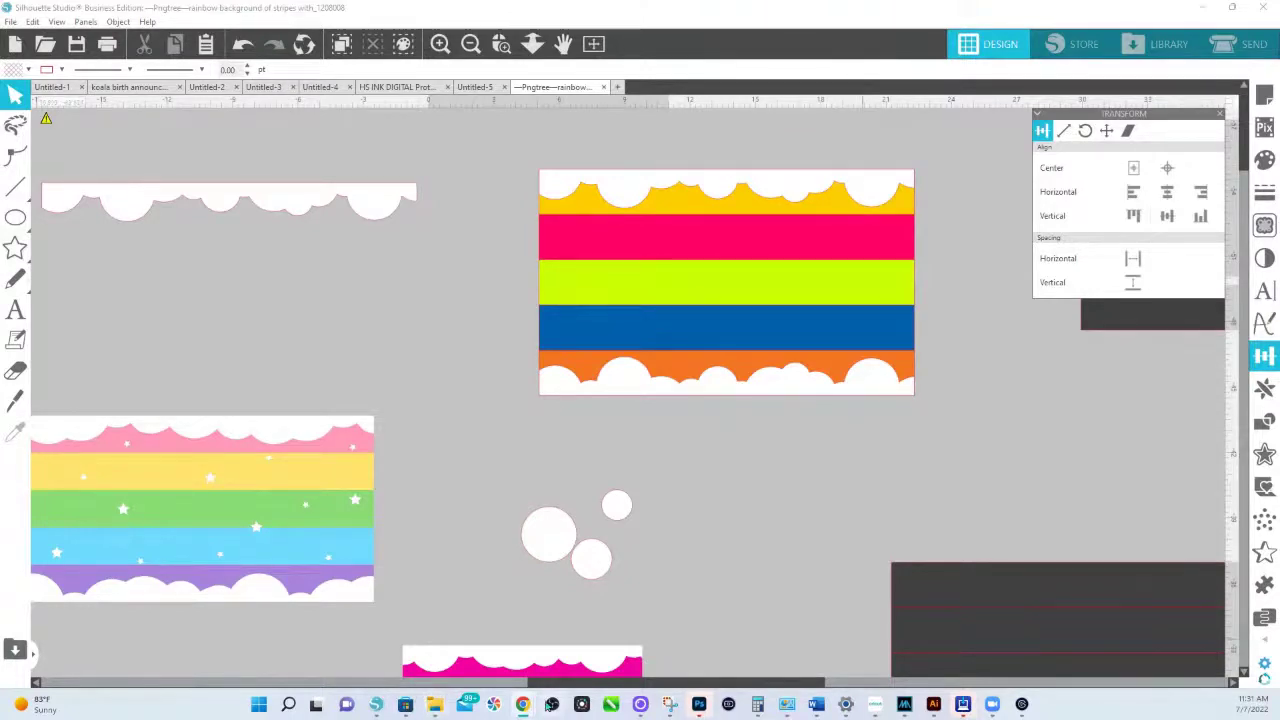
{"action": "mouse_move", "coordinate": [524, 705]}
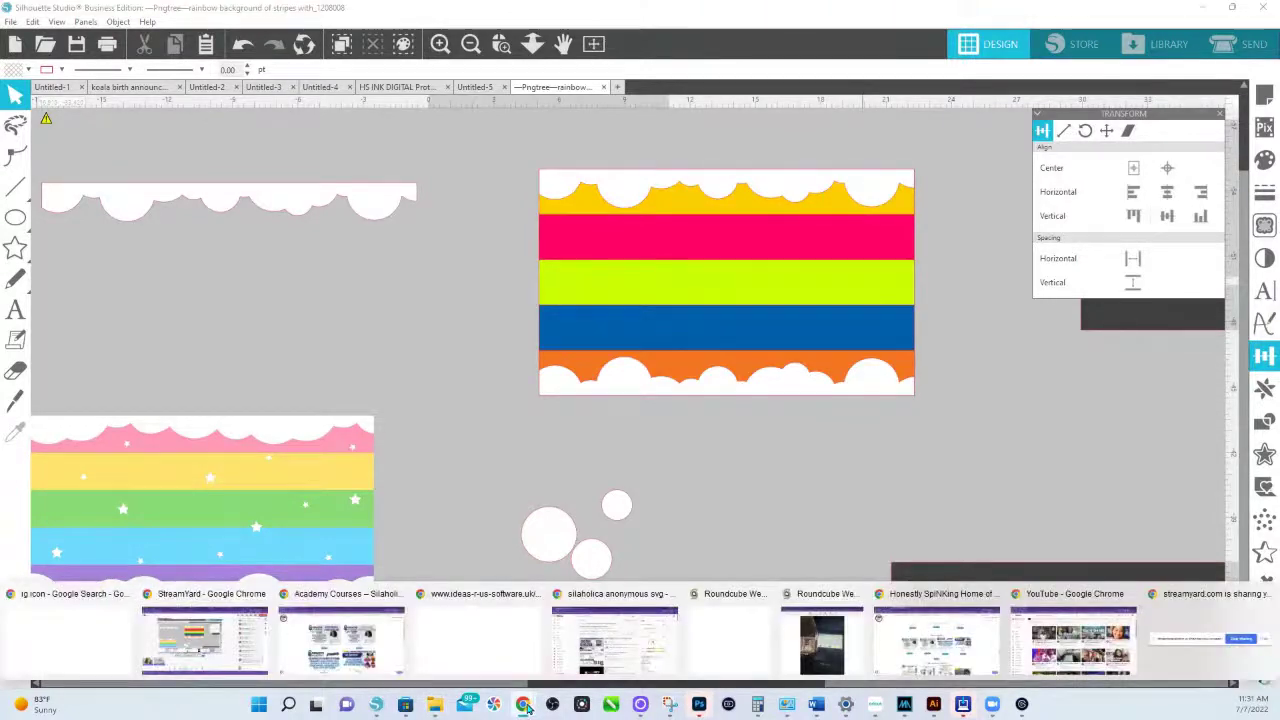
{"action": "left_click", "coordinate": [373, 616]}
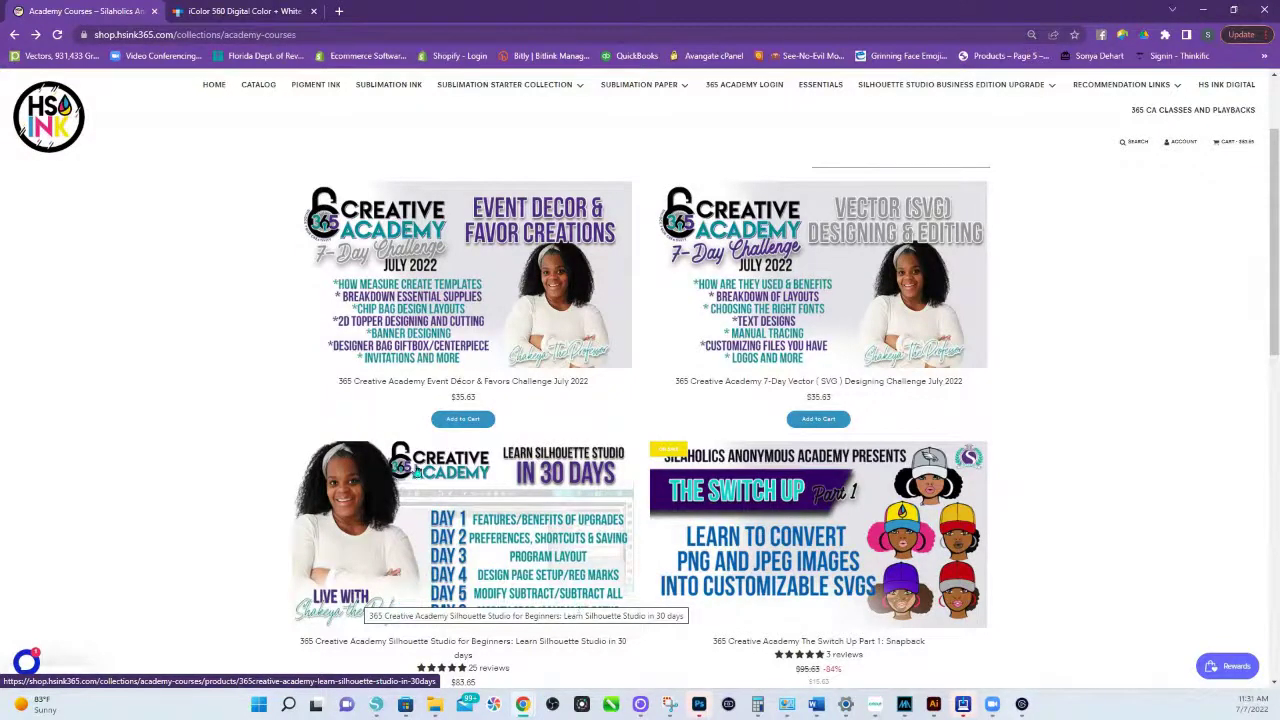
{"action": "mouse_move", "coordinate": [973, 97]}
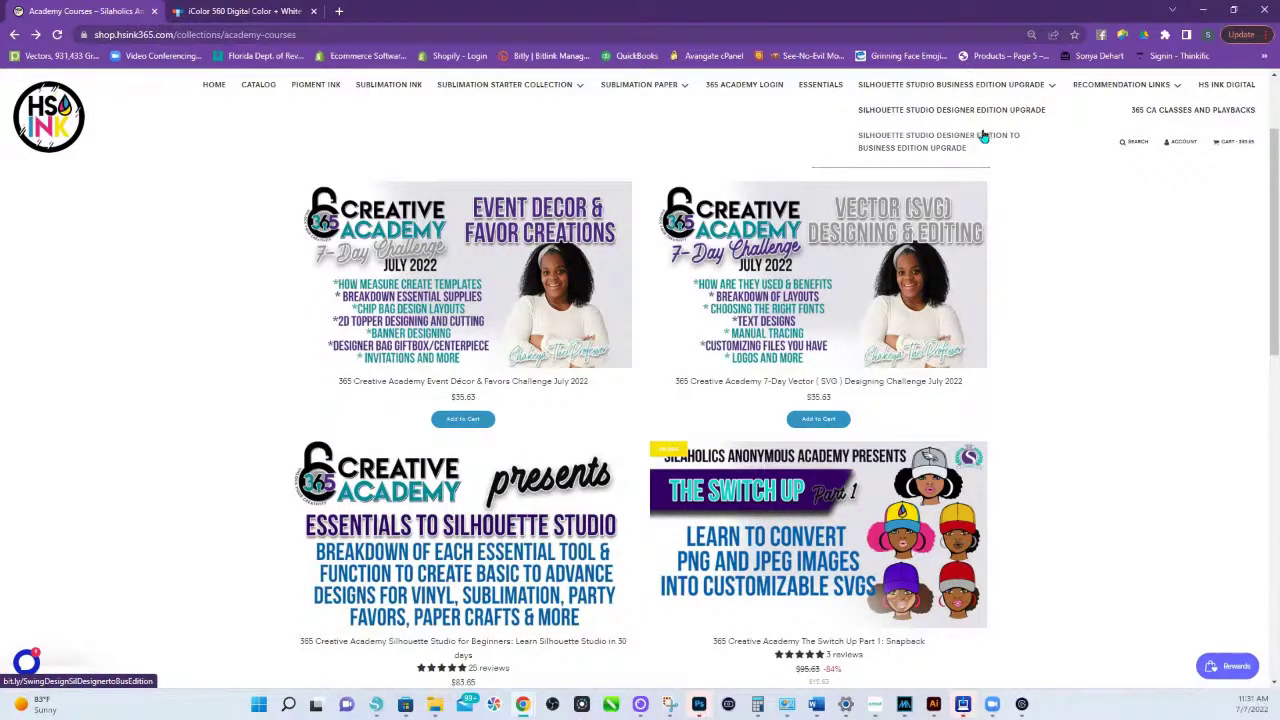
{"action": "left_click", "coordinate": [1020, 90]}
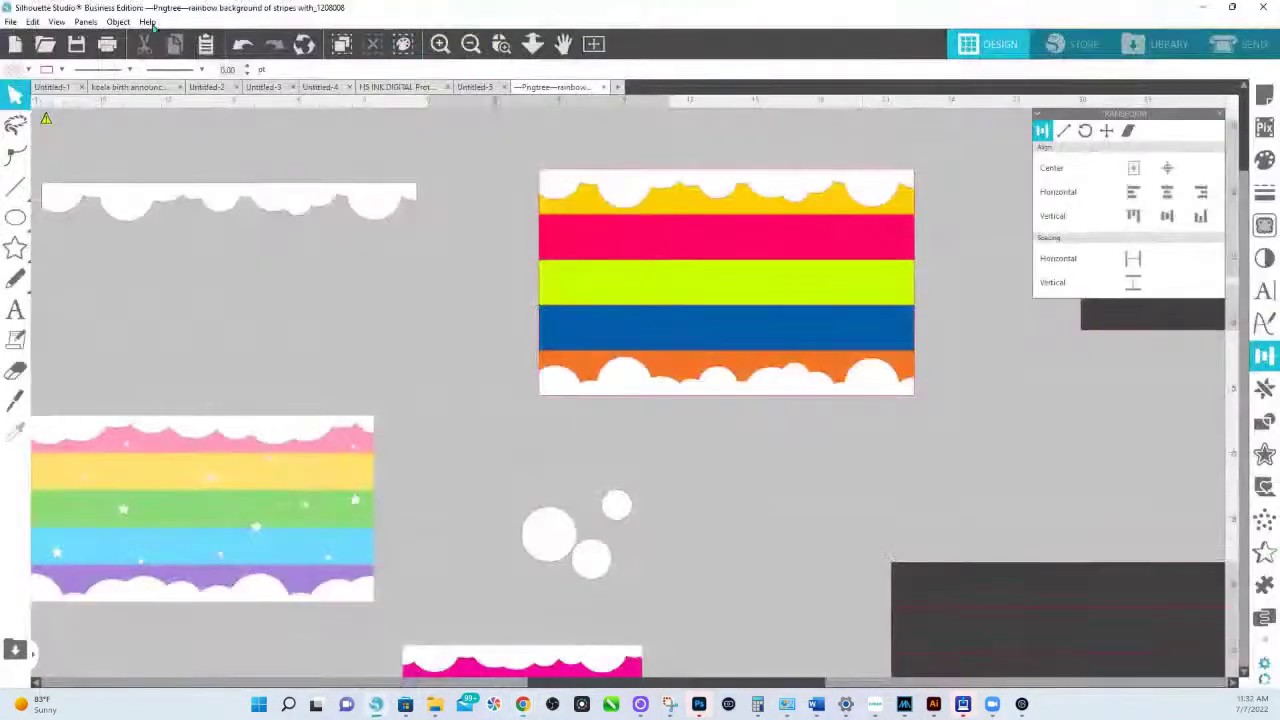
- Set Silhouette Studio to display as the Designer Edition
{"action": "left_click", "coordinate": [149, 23]}
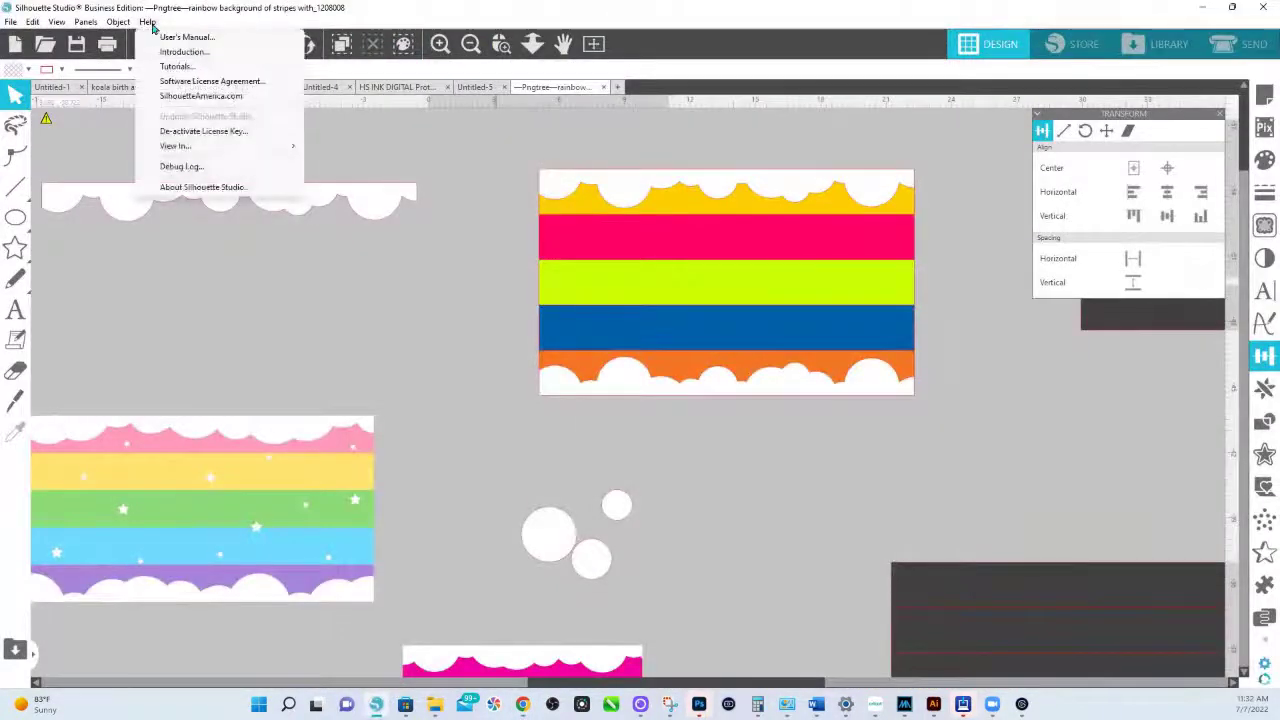
{"action": "mouse_move", "coordinate": [206, 148]}
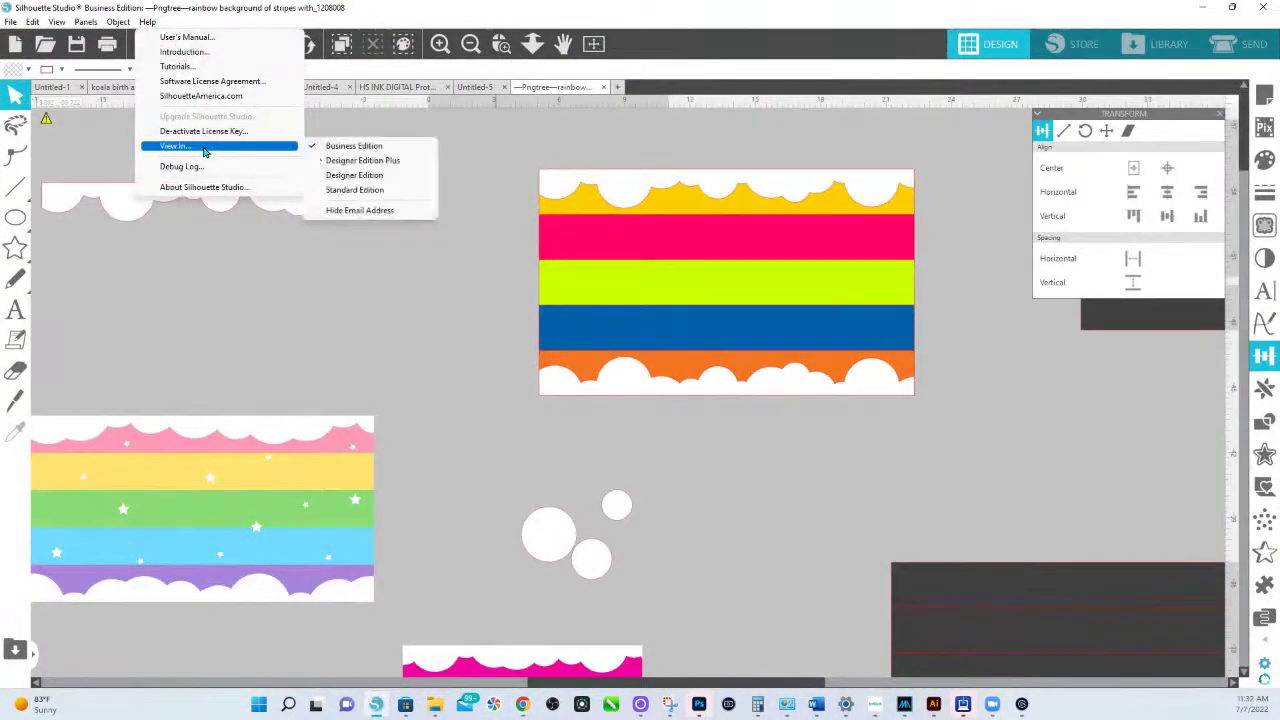
{"action": "left_click", "coordinate": [354, 175]}
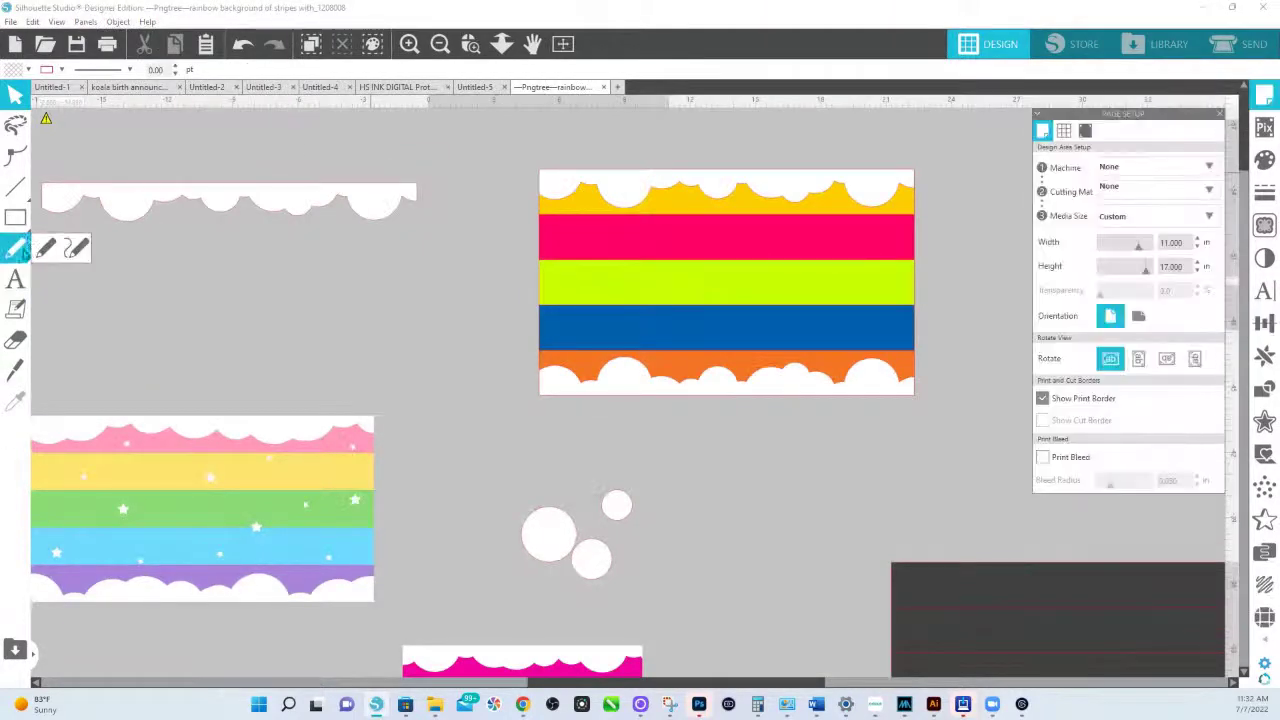
- Switch the program view back to the Business Edition
{"action": "left_click", "coordinate": [150, 22]}
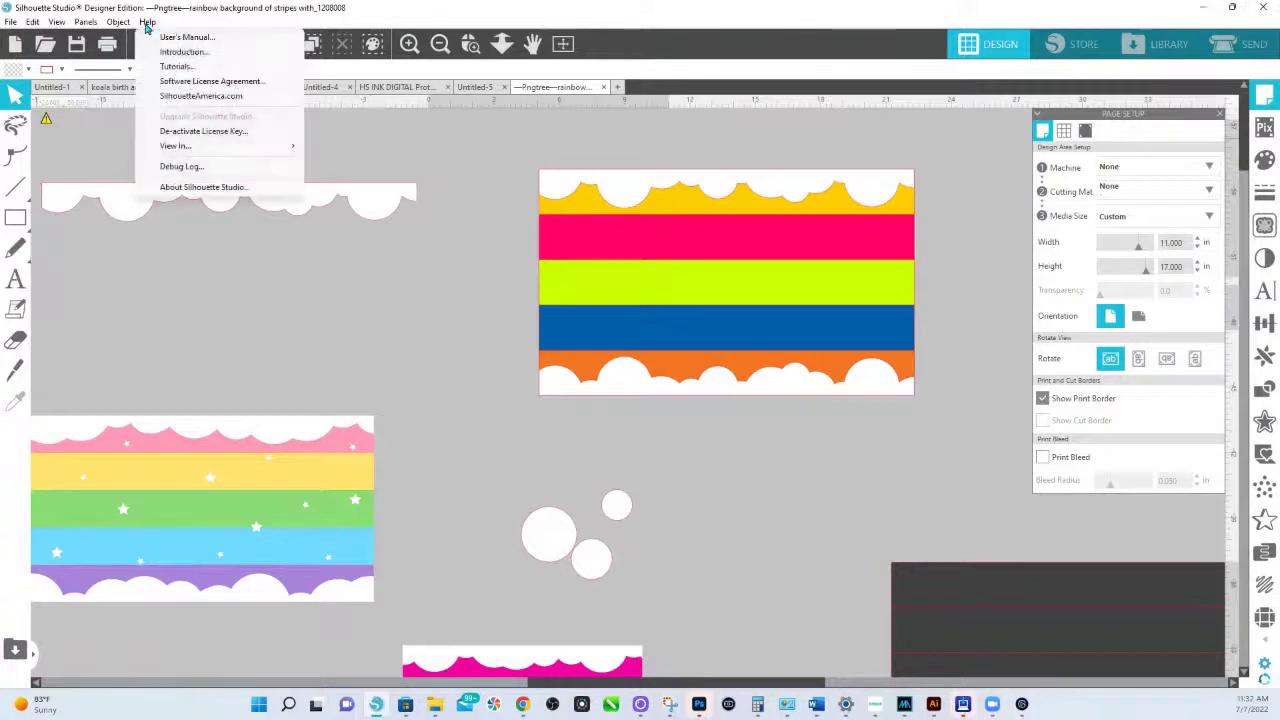
{"action": "mouse_move", "coordinate": [180, 152]}
{"action": "left_click", "coordinate": [335, 150]}
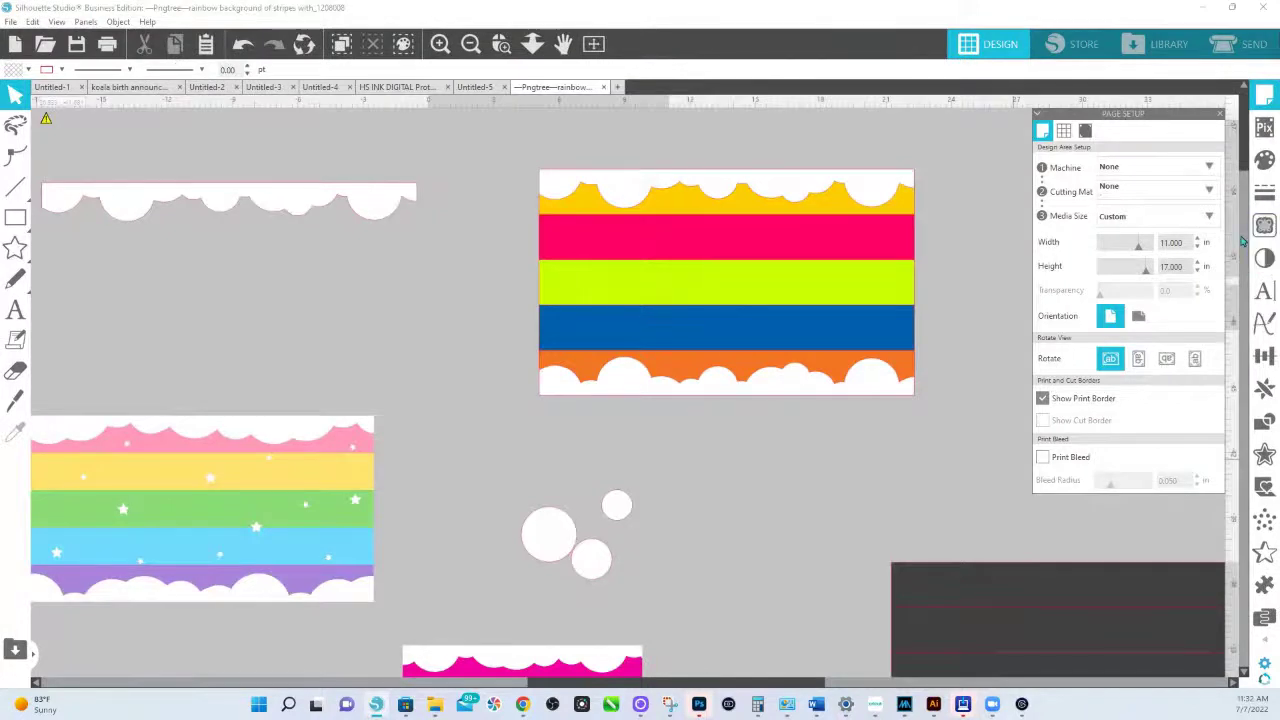
- Draw a five-pointed star about 2.18 in wide and 2.09 in high in the empty area beside the rainbow
{"action": "left_click", "coordinate": [14, 250]}
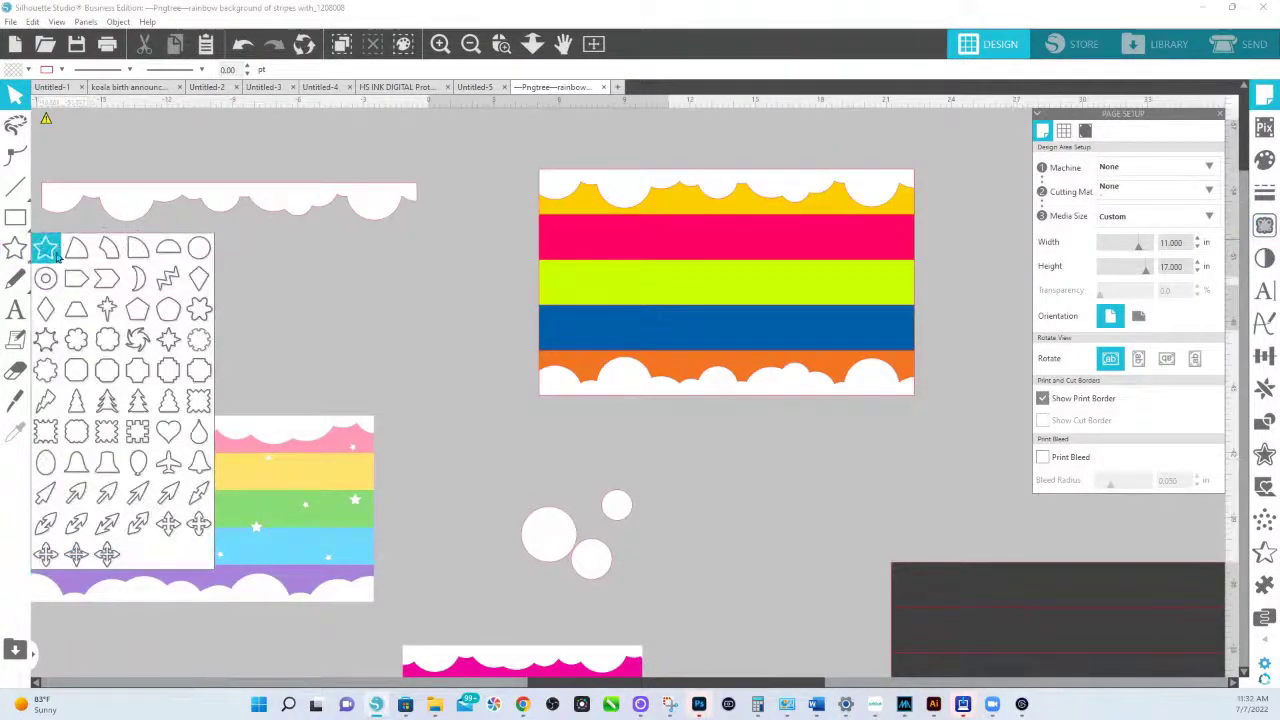
{"action": "left_click", "coordinate": [48, 250]}
{"action": "left_click_drag", "start_coordinate": [421, 293], "coordinate": [437, 310]}
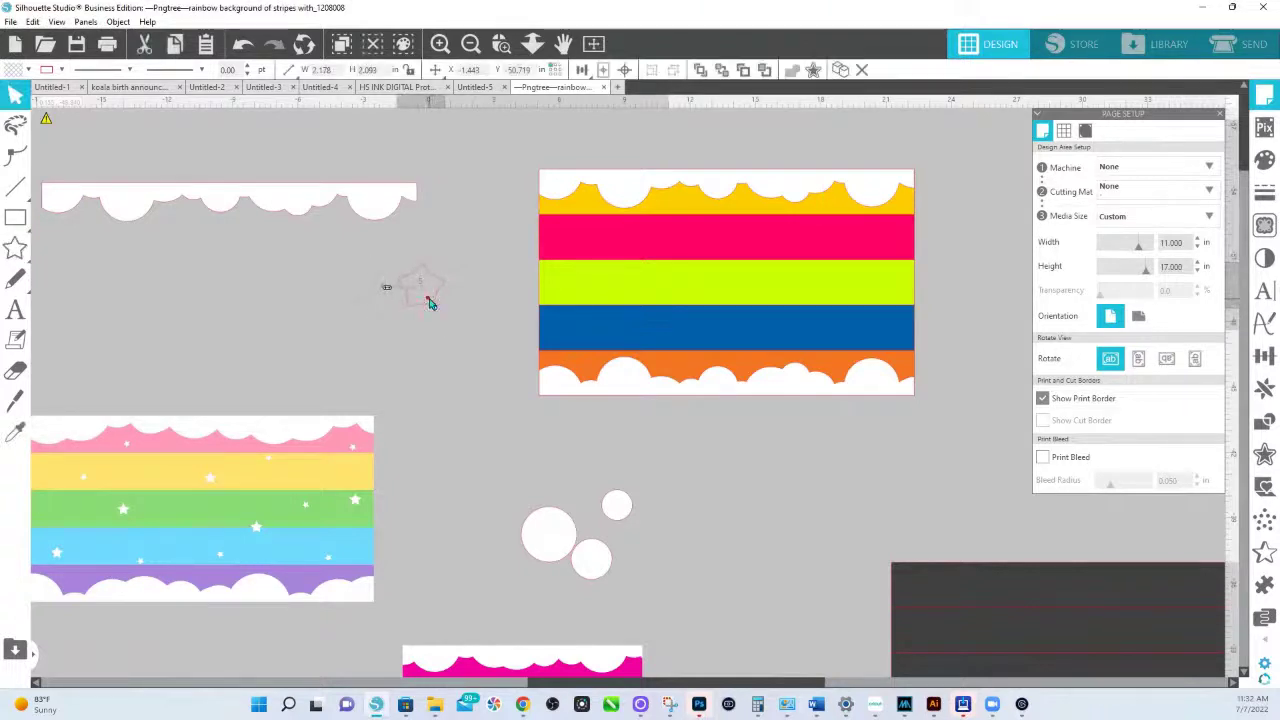
- Convert the drawn five-pointed star to a path and shift it to the left in the empty area
{"action": "key", "text": "z"}
{"action": "left_click_drag", "start_coordinate": [373, 302], "coordinate": [499, 330]}
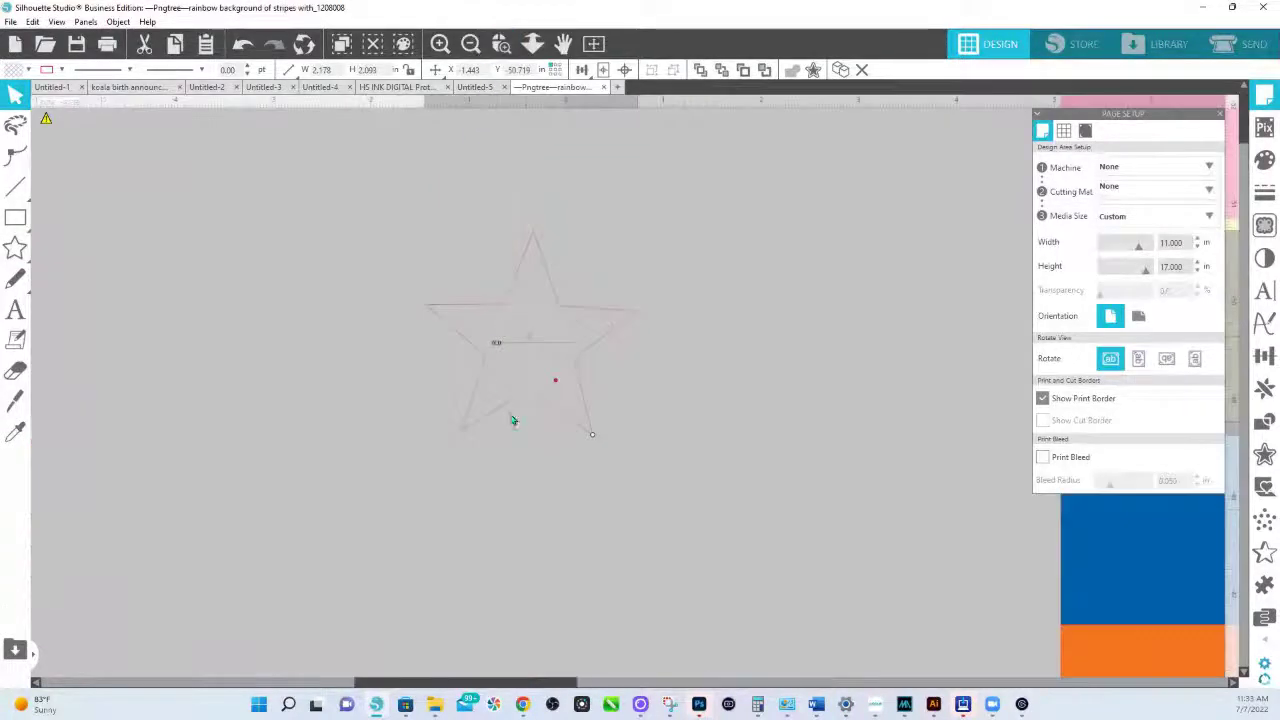
{"action": "right_click", "coordinate": [577, 370]}
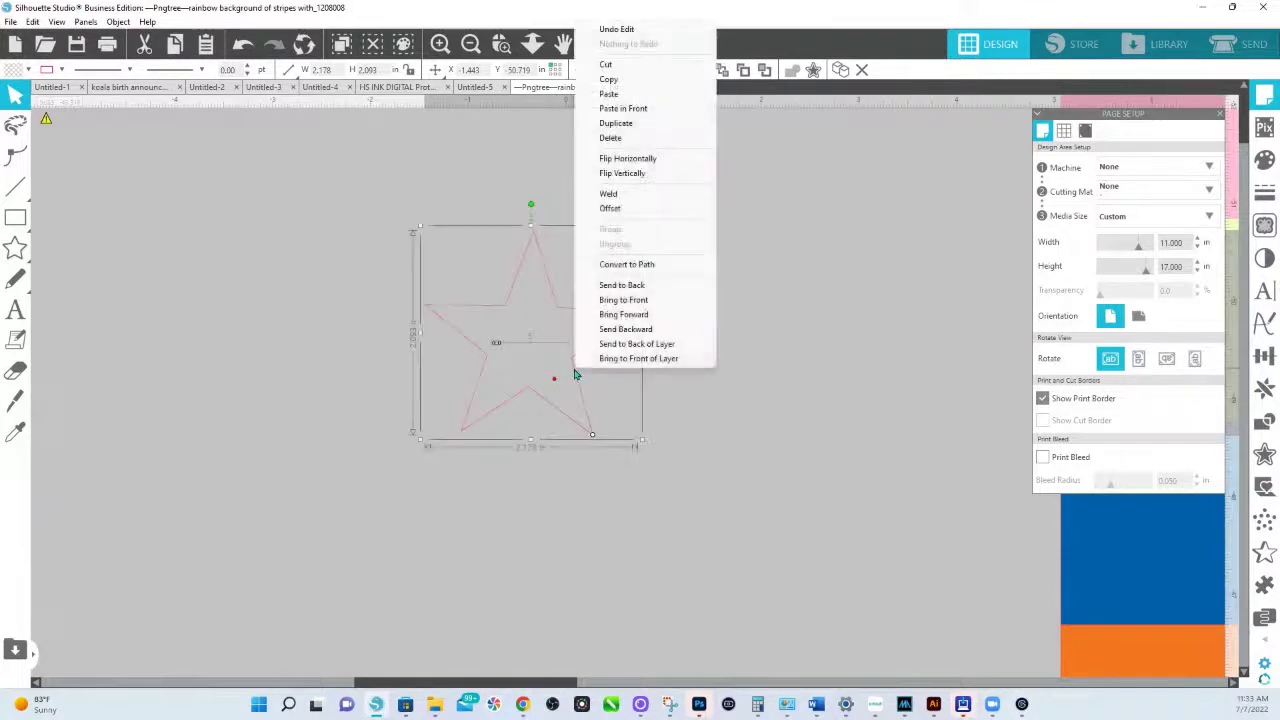
{"action": "left_click", "coordinate": [632, 265]}
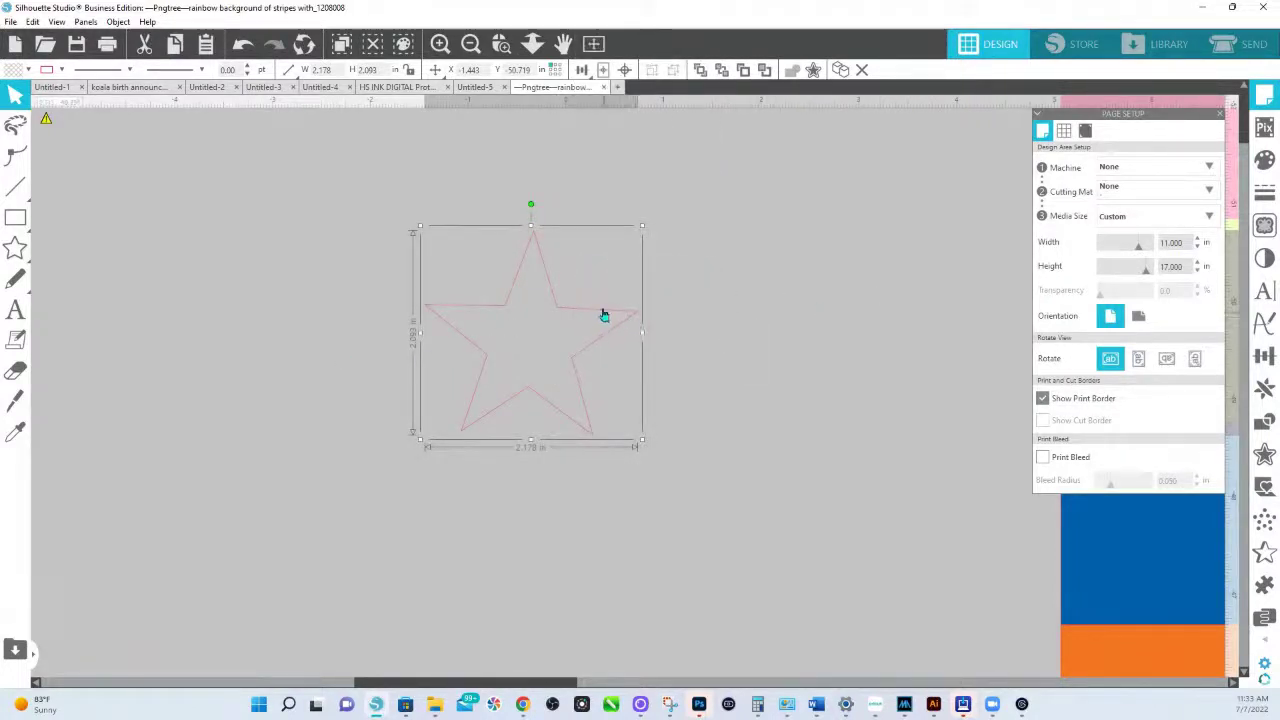
{"action": "left_click_drag", "start_coordinate": [603, 316], "coordinate": [386, 337]}
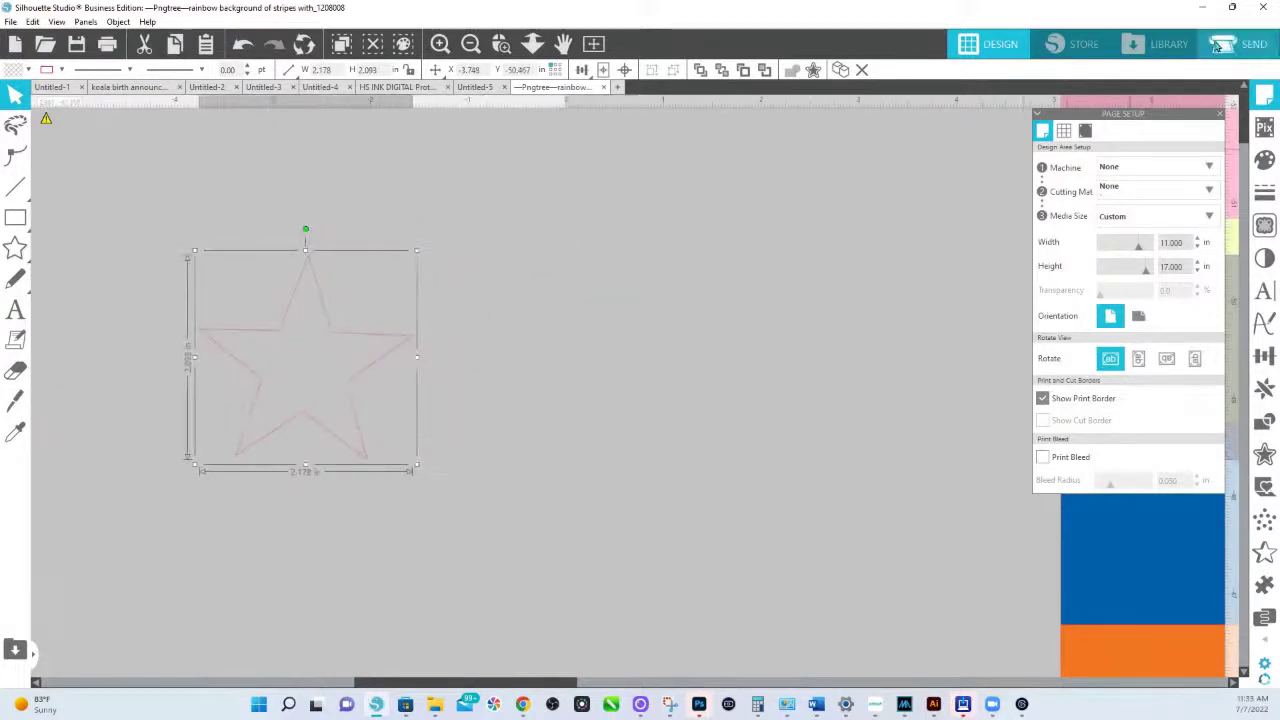
- Search the library for "star" and merge the "3d cocktail umbrella - stars" design into the current document
{"action": "left_click", "coordinate": [1166, 44]}
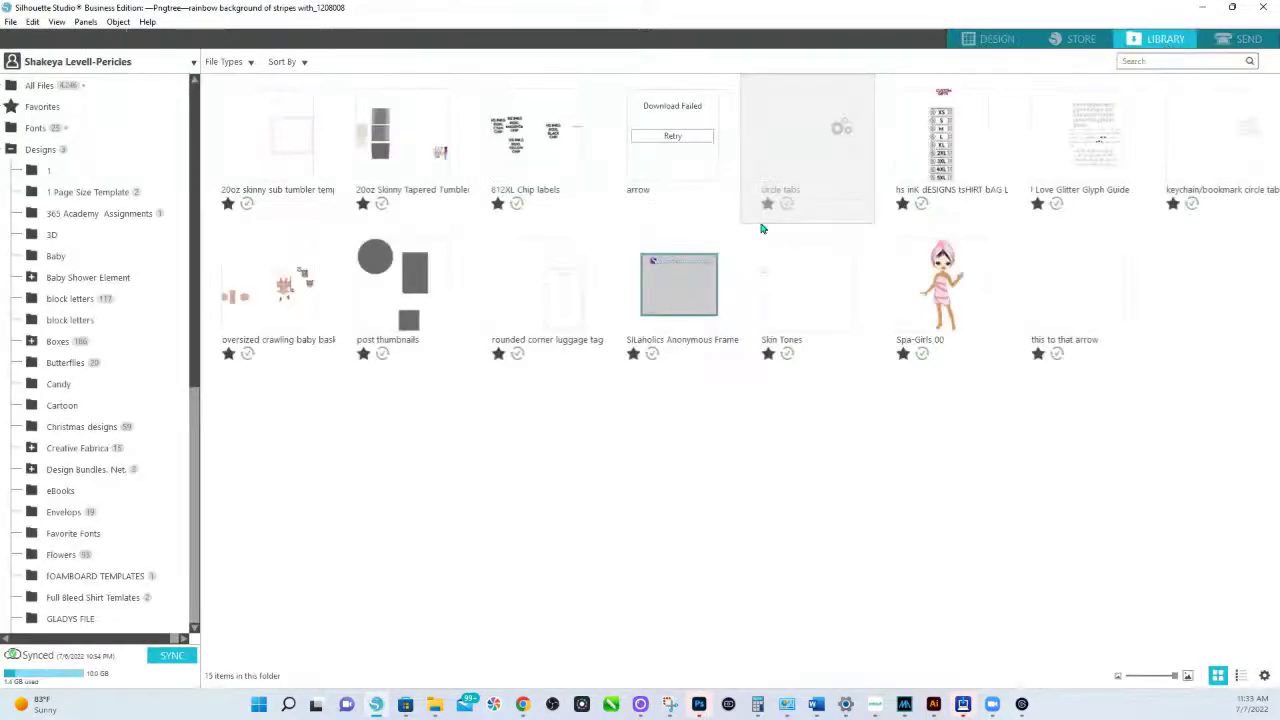
{"action": "left_click", "coordinate": [1145, 61]}
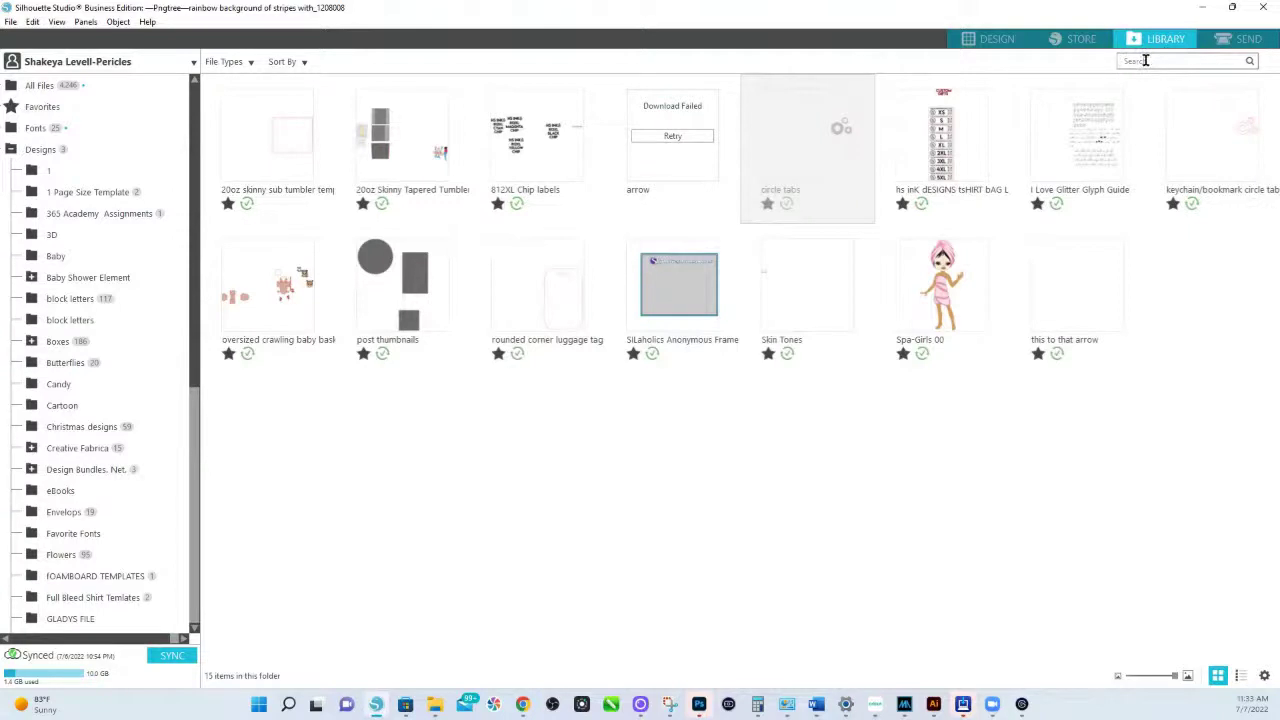
{"action": "type", "text": "star"}
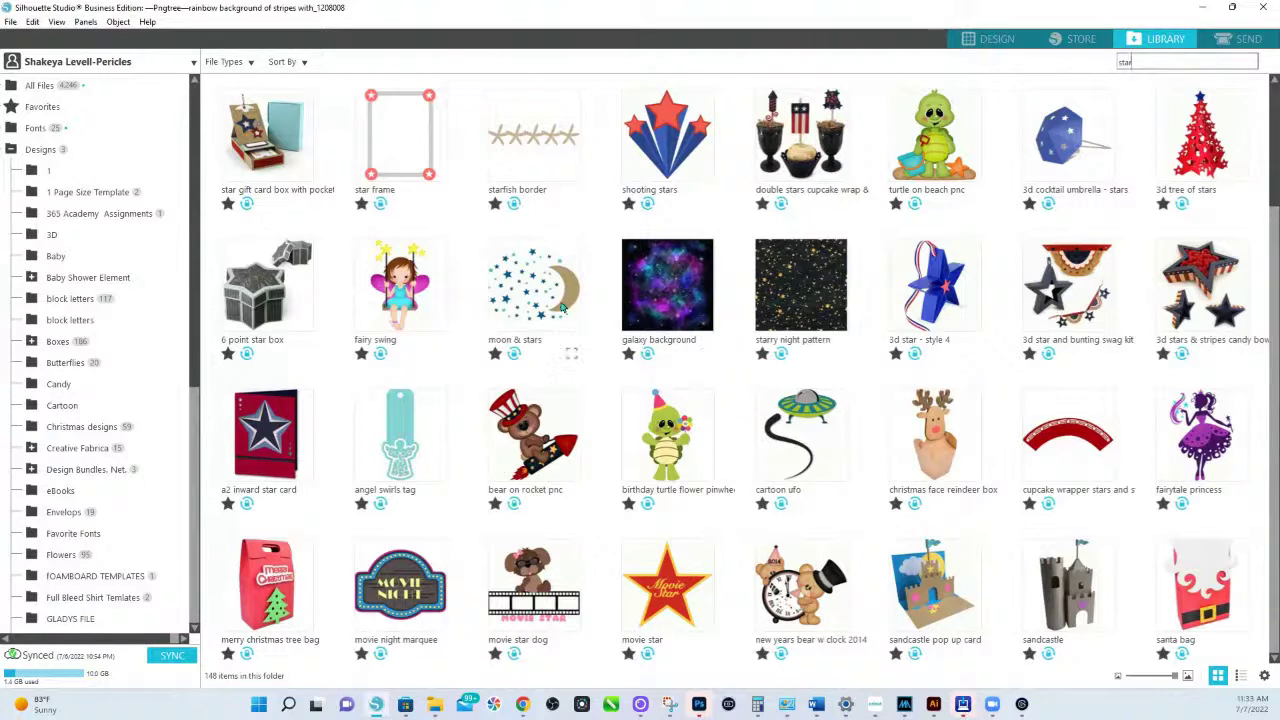
{"action": "left_click", "coordinate": [1068, 150]}
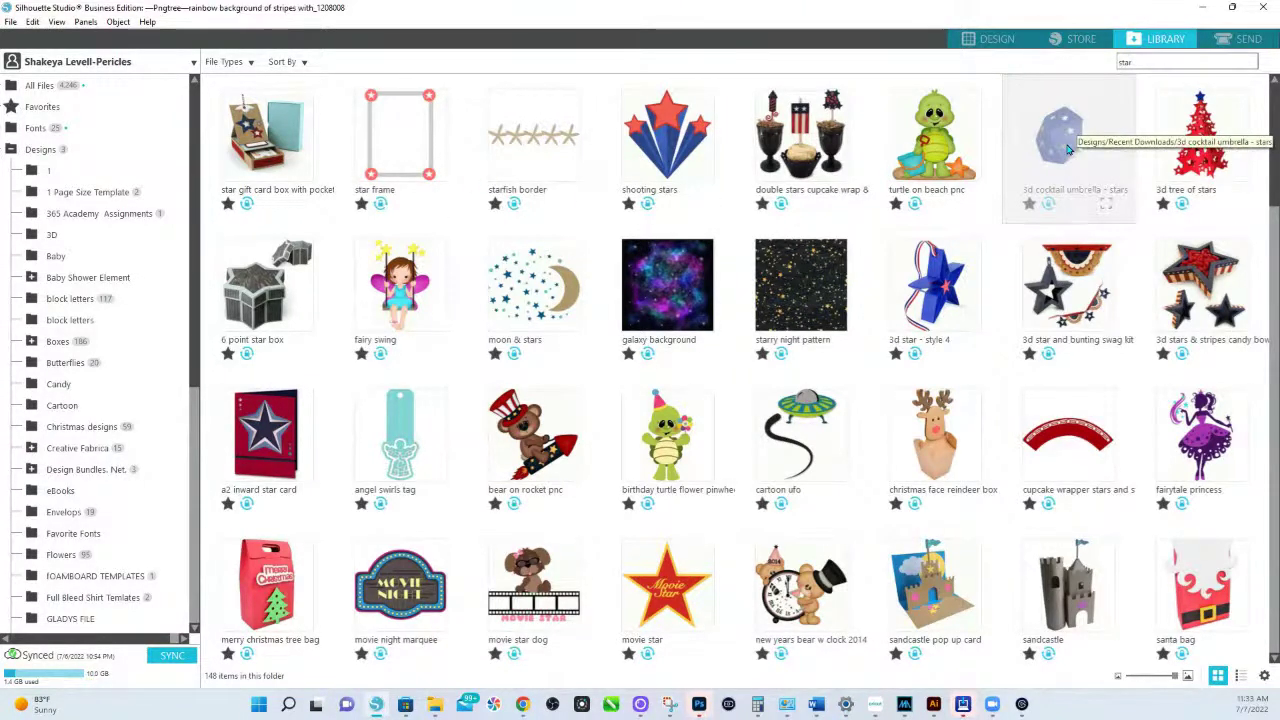
{"action": "right_click", "coordinate": [1066, 147]}
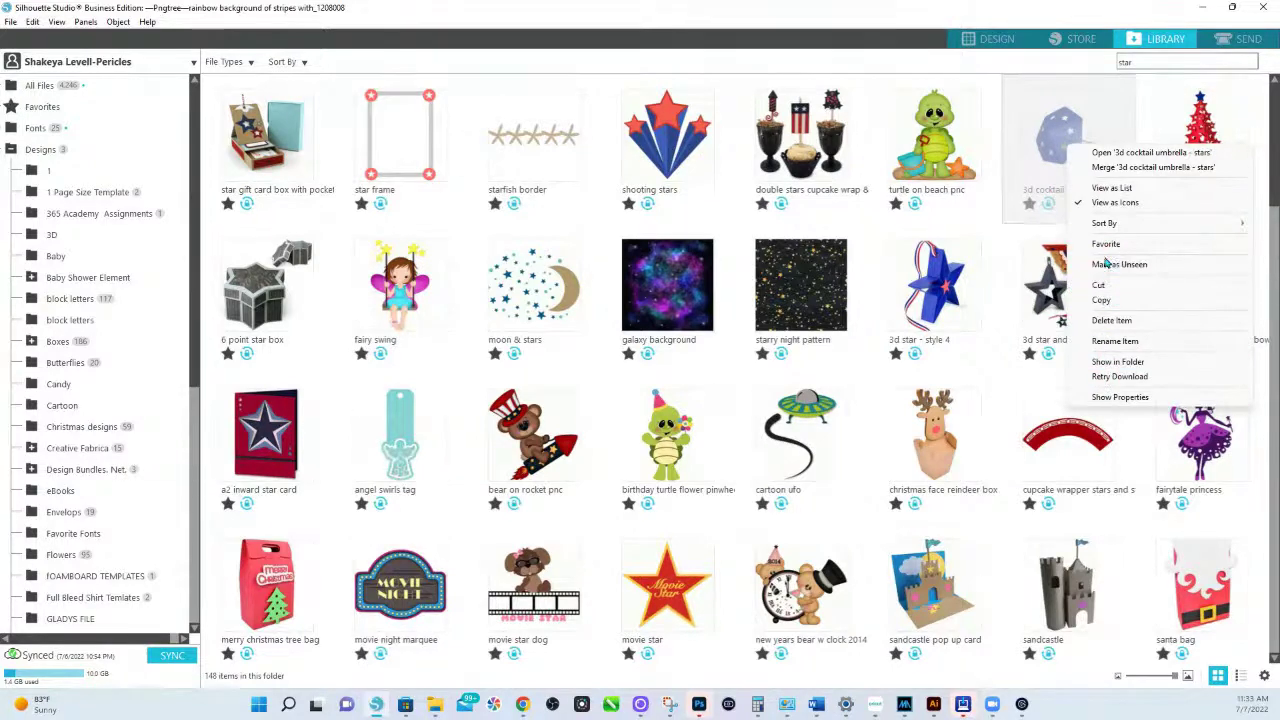
{"action": "left_click", "coordinate": [1120, 167]}
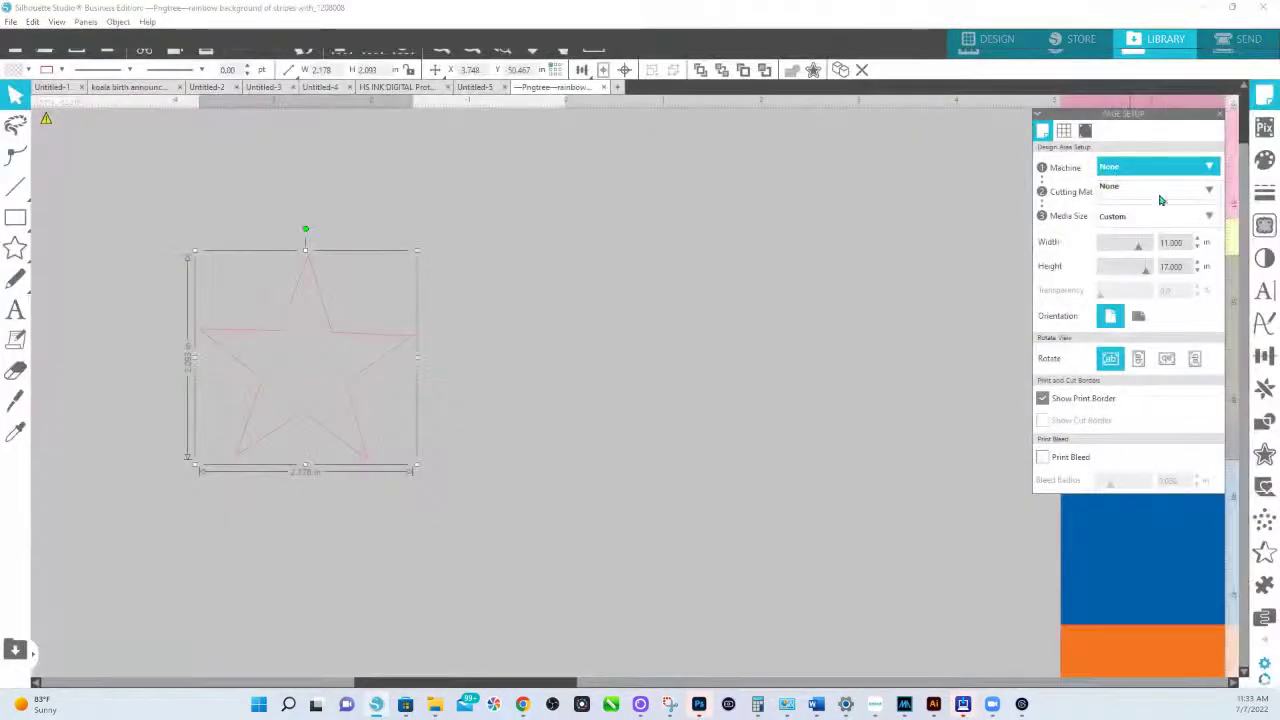
- Ungroup the umbrella design on the page and delete all of its pieces except one small star
{"action": "left_click", "coordinate": [531, 44]}
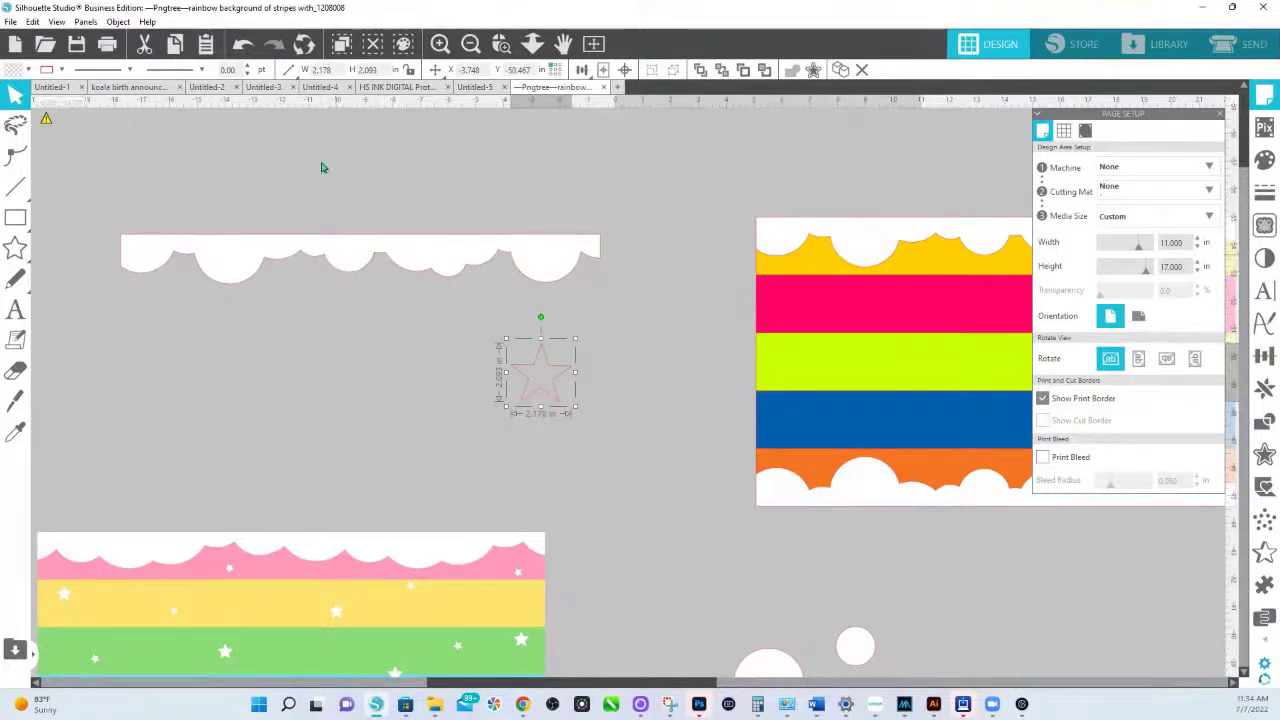
{"action": "left_click", "coordinate": [532, 45]}
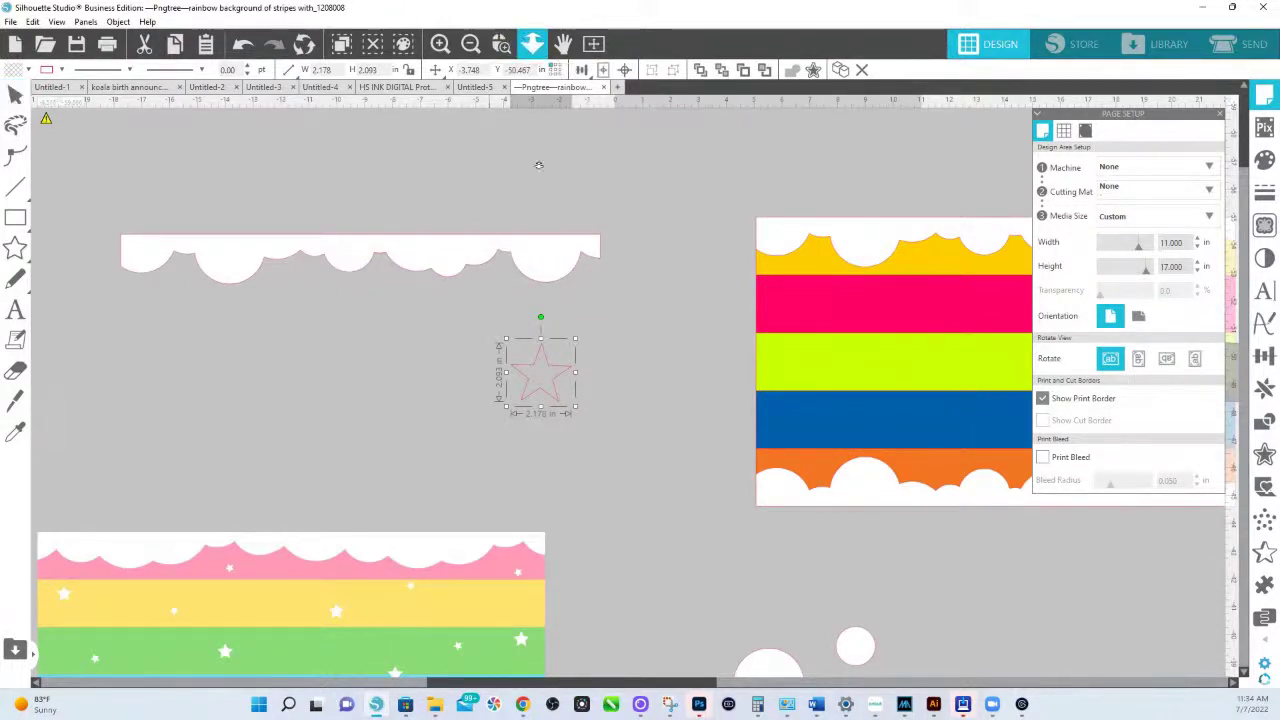
{"action": "left_click_drag", "start_coordinate": [539, 165], "coordinate": [572, 155]}
{"action": "left_click", "coordinate": [592, 45]}
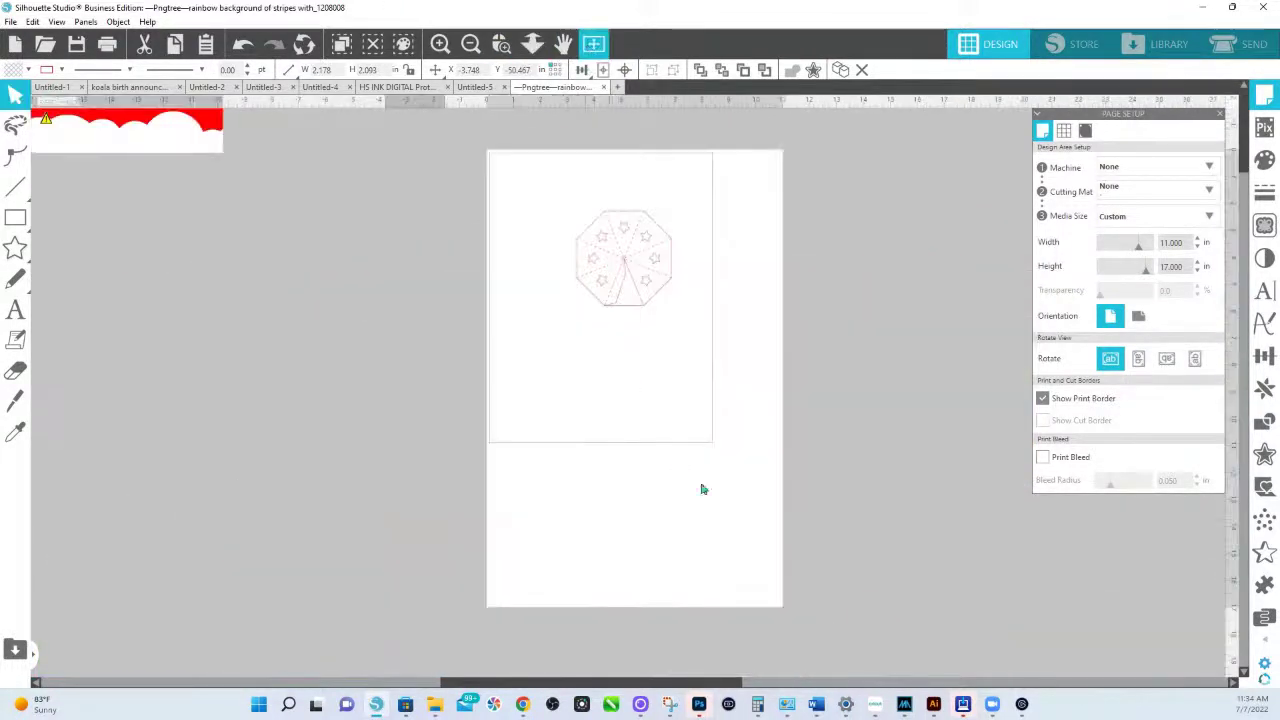
{"action": "left_click", "coordinate": [626, 289]}
{"action": "left_click", "coordinate": [501, 43]}
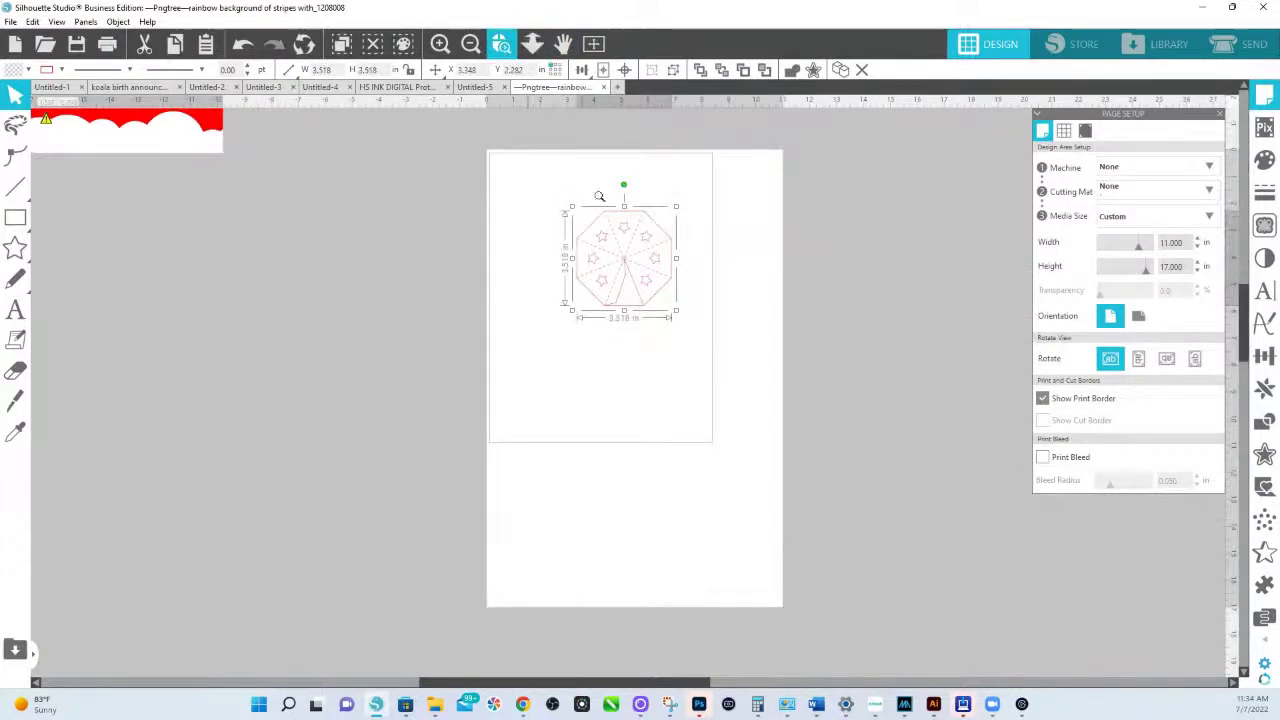
{"action": "left_click_drag", "start_coordinate": [574, 199], "coordinate": [695, 281]}
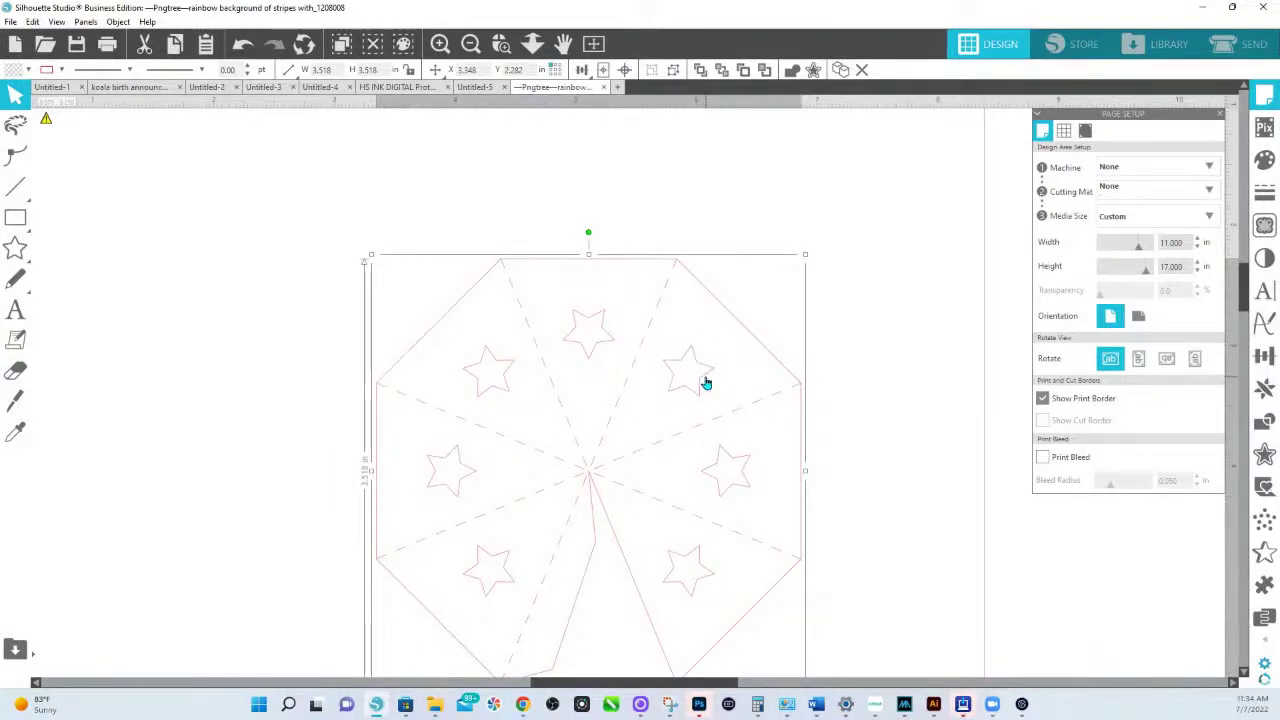
{"action": "right_click", "coordinate": [705, 383]}
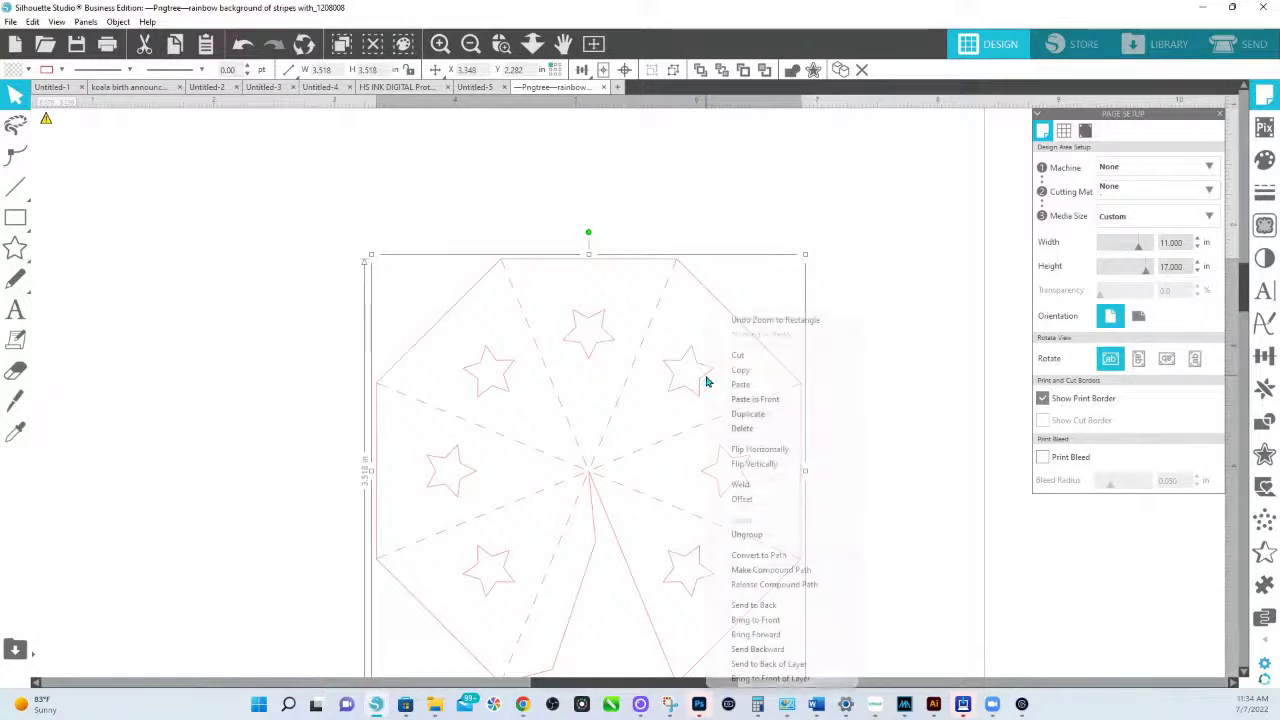
{"action": "left_click", "coordinate": [748, 538]}
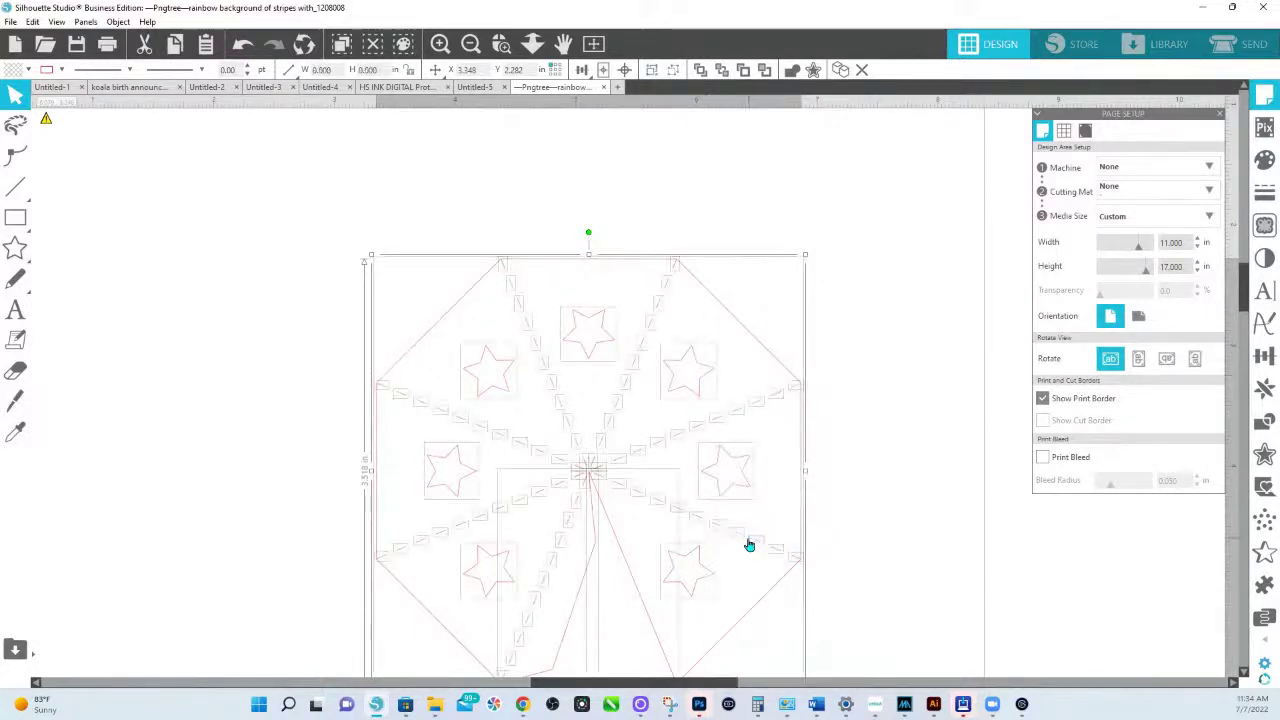
{"action": "left_click", "coordinate": [706, 371], "text": "shift"}
{"action": "key", "text": "Delete"}
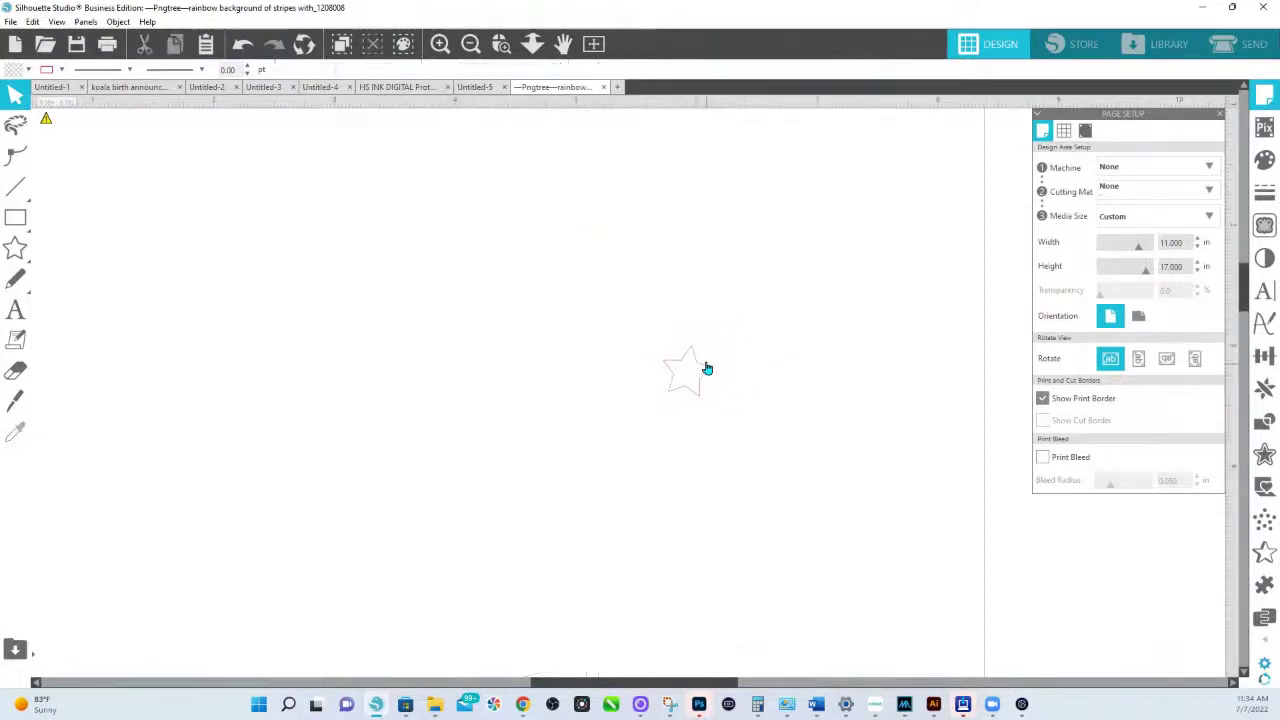
- Move the remaining small star off the page to the gap between the striped rectangles and fill it with white
{"action": "left_click", "coordinate": [700, 368]}
{"action": "scroll", "coordinate": [573, 374], "scroll_direction": "down", "scroll_amount": 3}
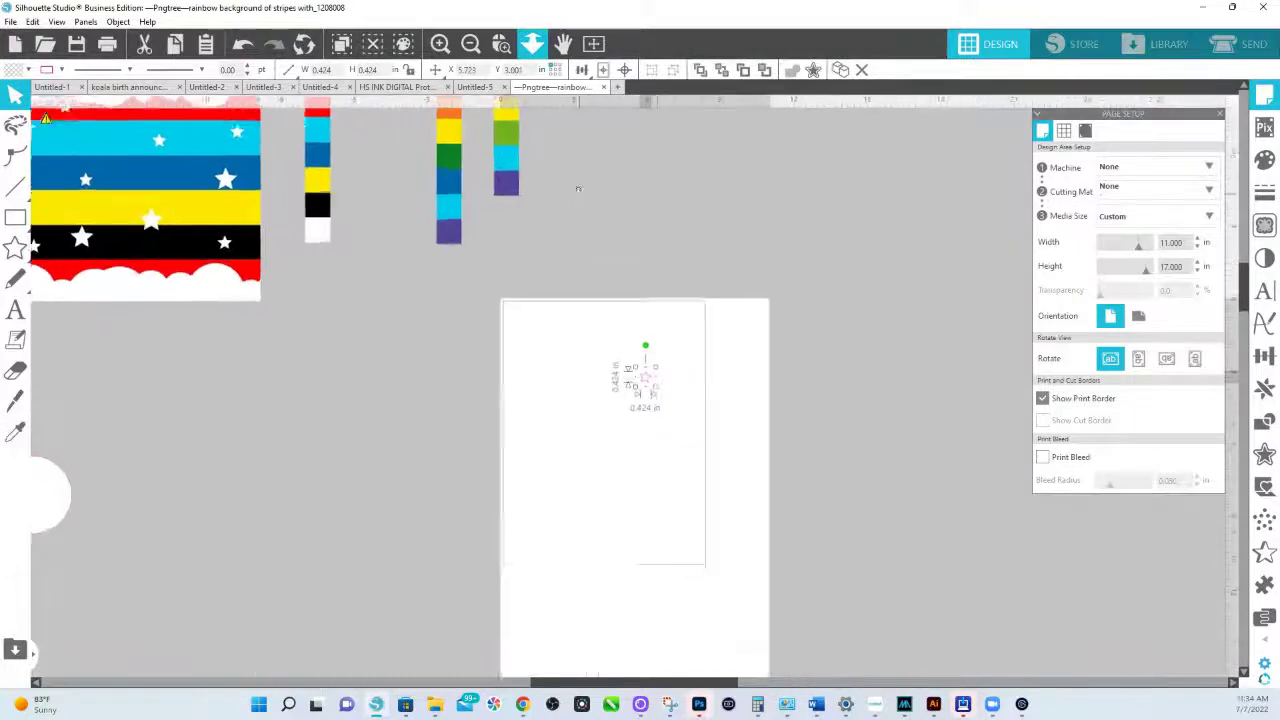
{"action": "scroll", "coordinate": [526, 80], "scroll_direction": "up", "scroll_amount": 5}
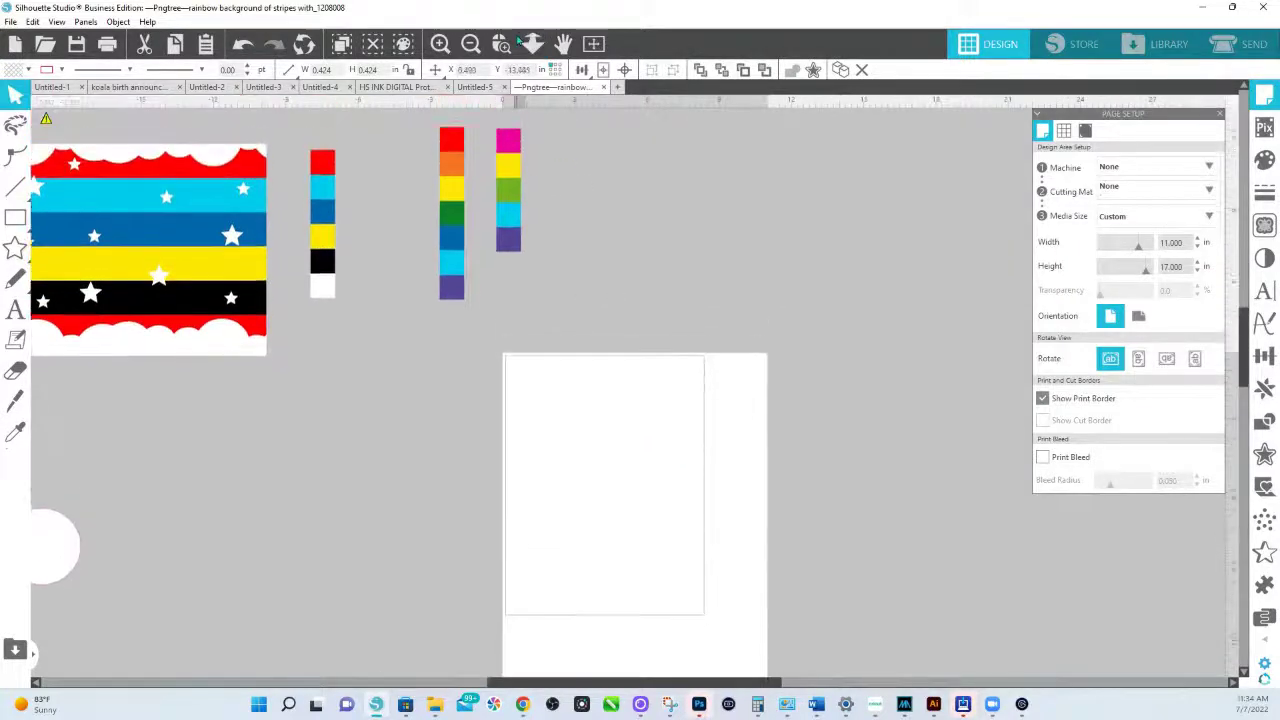
{"action": "scroll", "coordinate": [510, 80], "scroll_direction": "up", "scroll_amount": 4}
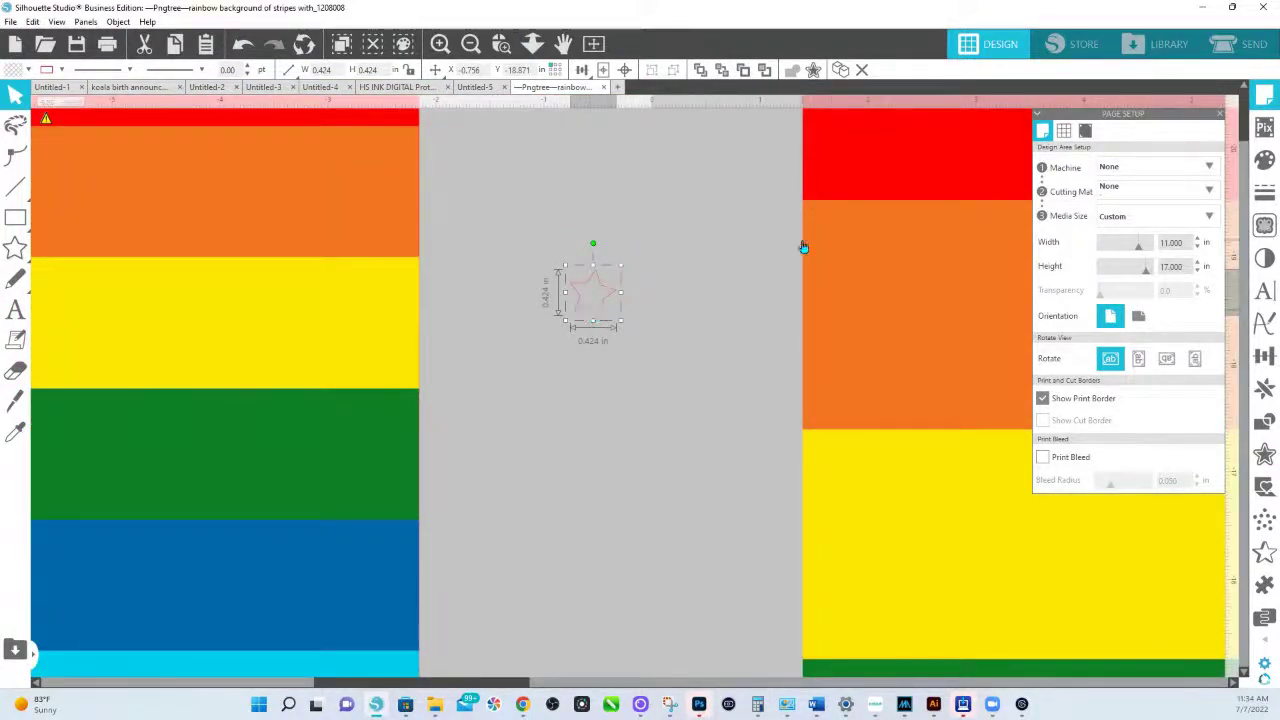
{"action": "left_click", "coordinate": [1265, 168]}
{"action": "left_click", "coordinate": [1060, 207]}
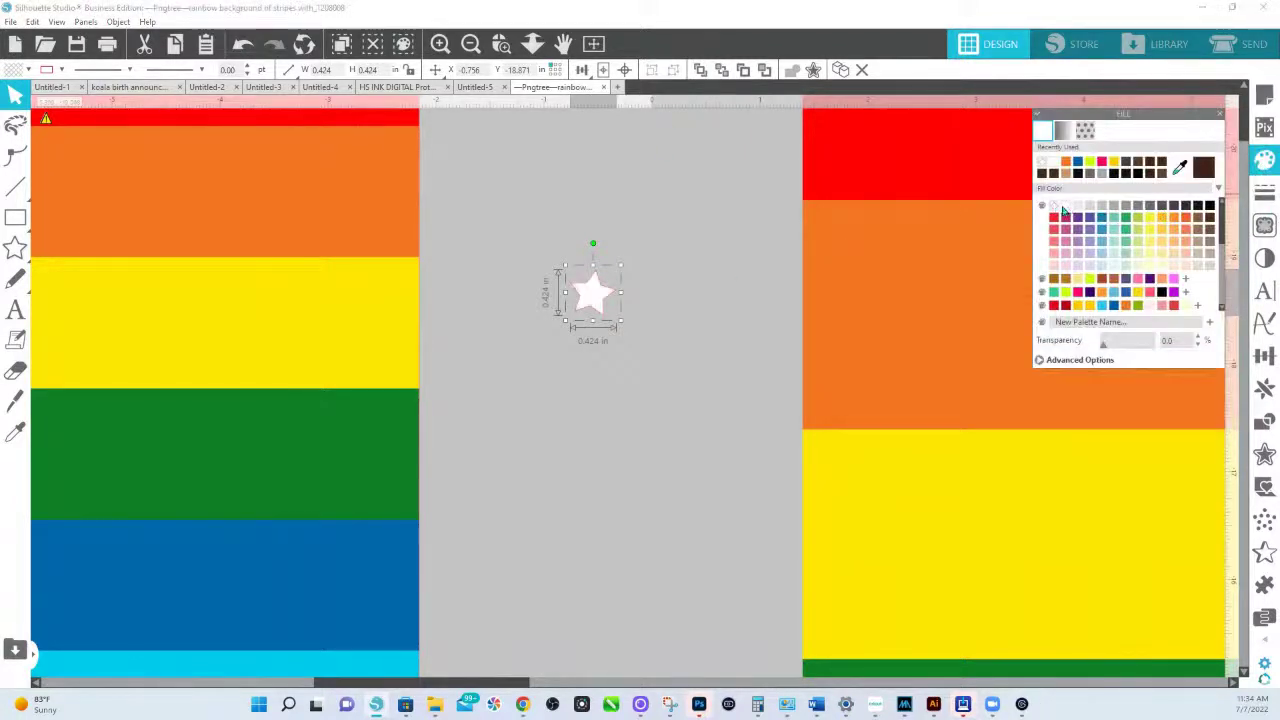
- Move the white star onto the pink stripe of the cloud-bordered rainbow, near its left end
{"action": "scroll", "coordinate": [590, 300], "scroll_direction": "up", "scroll_amount": 2}
{"action": "scroll", "coordinate": [579, 316], "scroll_direction": "down", "scroll_amount": 2}
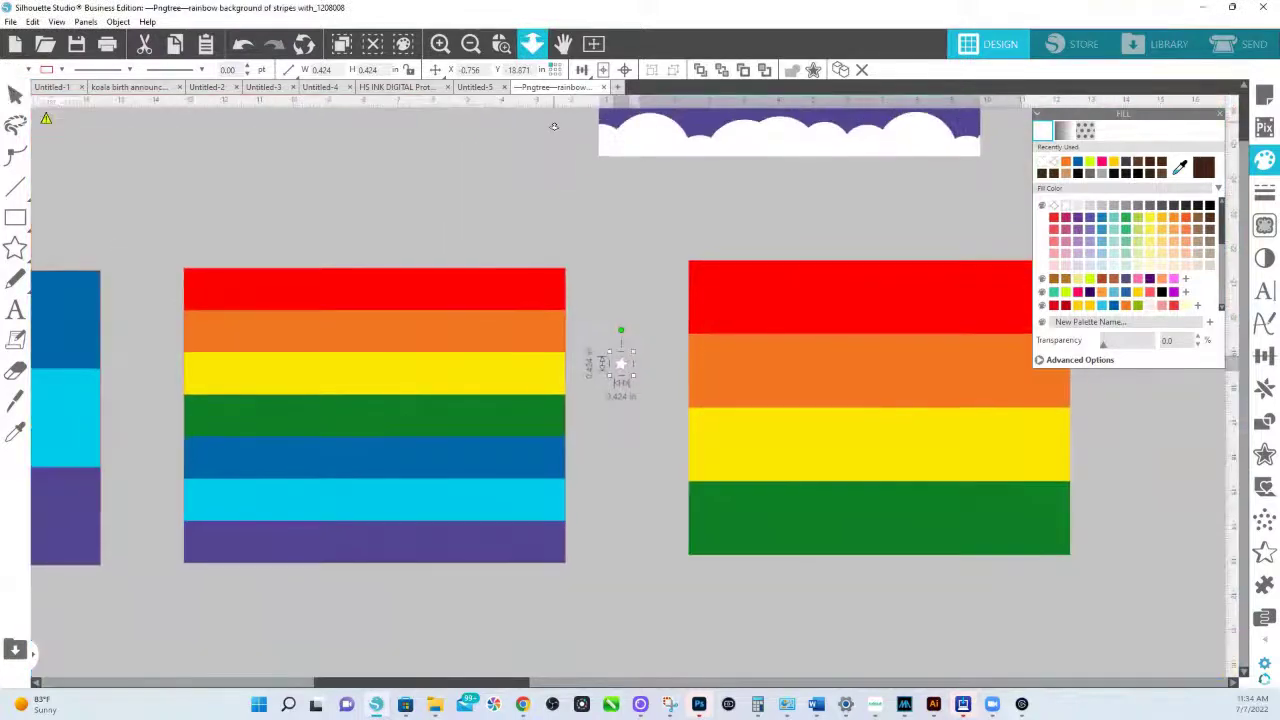
{"action": "scroll", "coordinate": [686, 53], "scroll_direction": "up", "scroll_amount": 4}
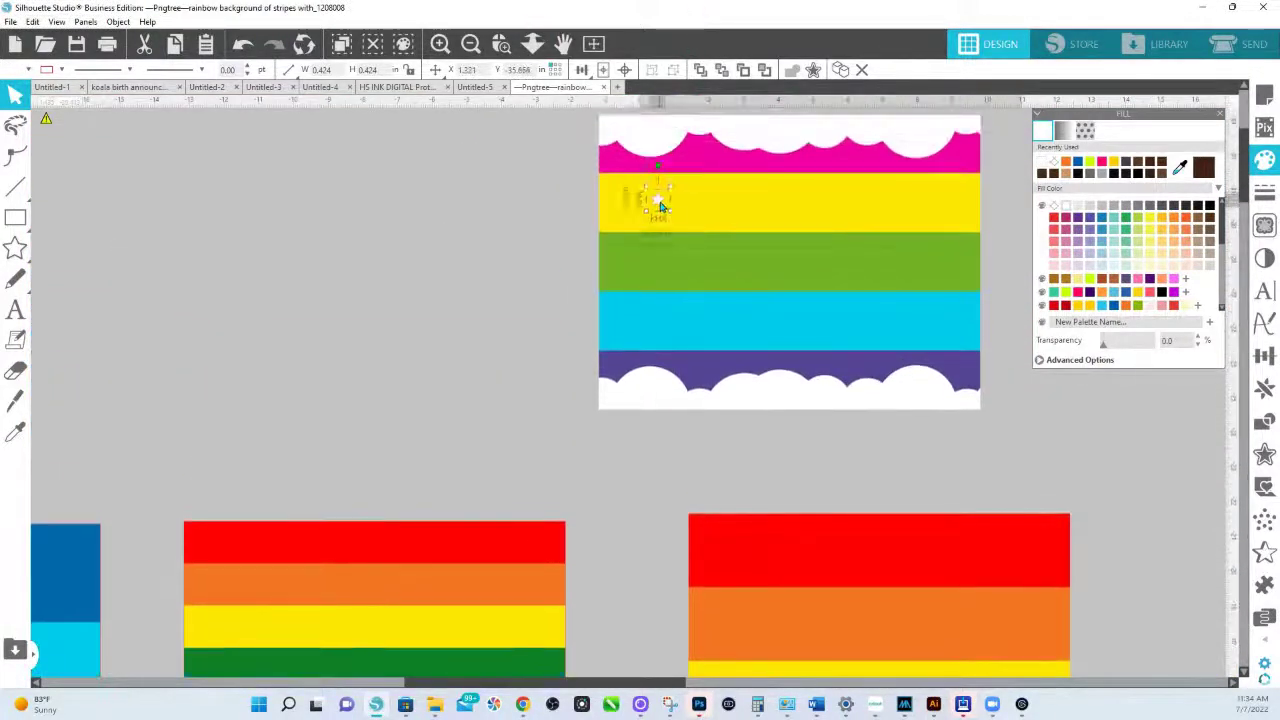
{"action": "left_click", "coordinate": [532, 43]}
{"action": "left_click_drag", "start_coordinate": [539, 271], "coordinate": [669, 292]}
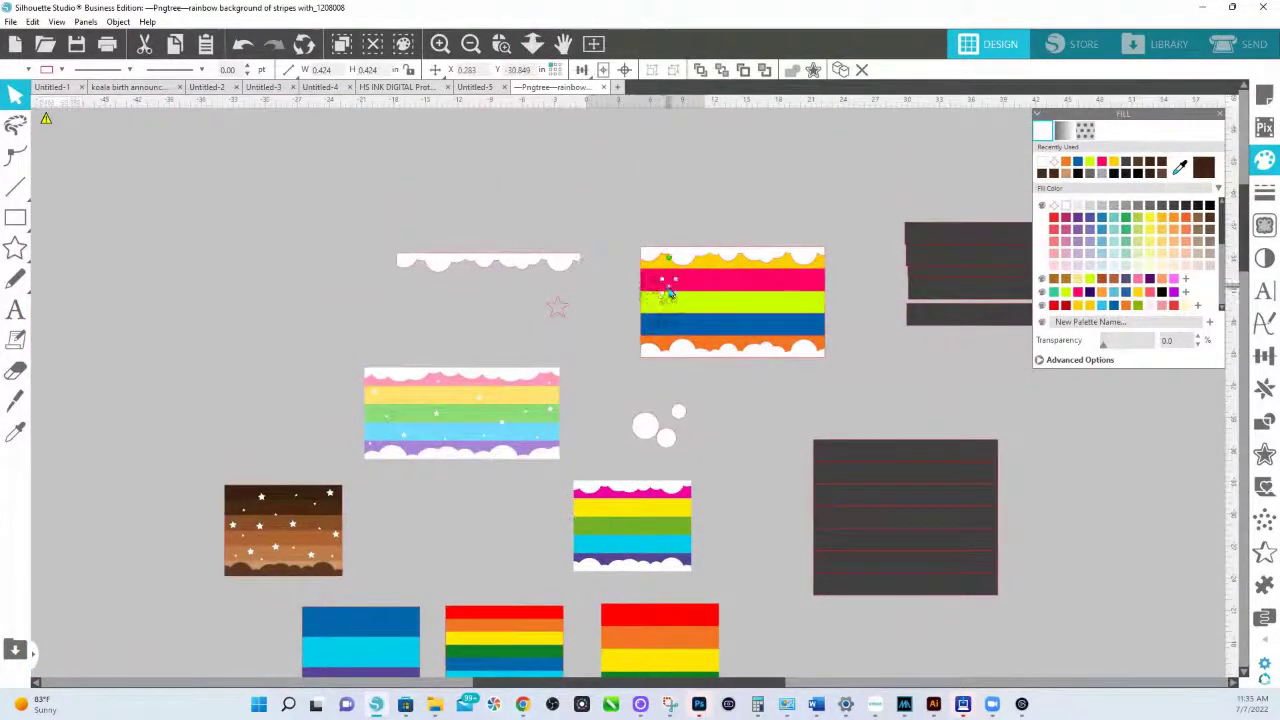
{"action": "left_click", "coordinate": [502, 43]}
{"action": "left_click_drag", "start_coordinate": [658, 234], "coordinate": [769, 322]}
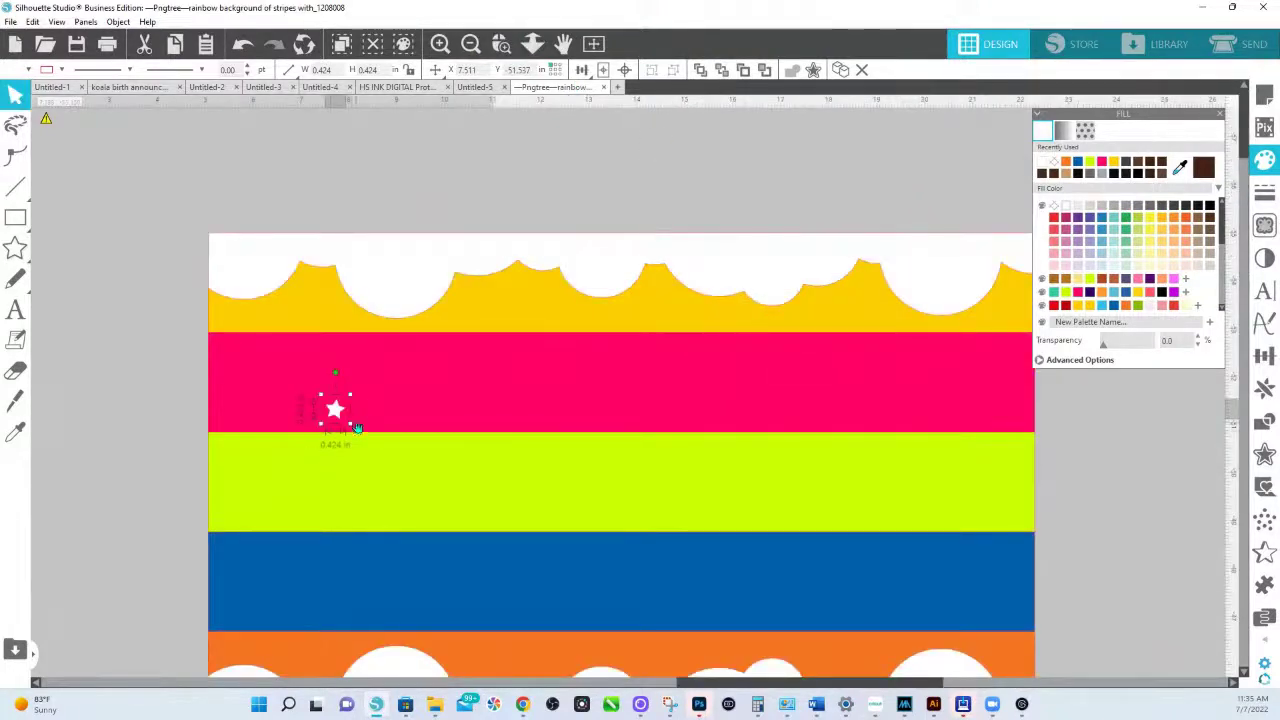
- Scatter copies of the white star across the rainbow stripes, seven enlarged to about 0.81 in and nine at 0.424 in
{"action": "left_click_drag", "start_coordinate": [342, 412], "coordinate": [779, 631]}
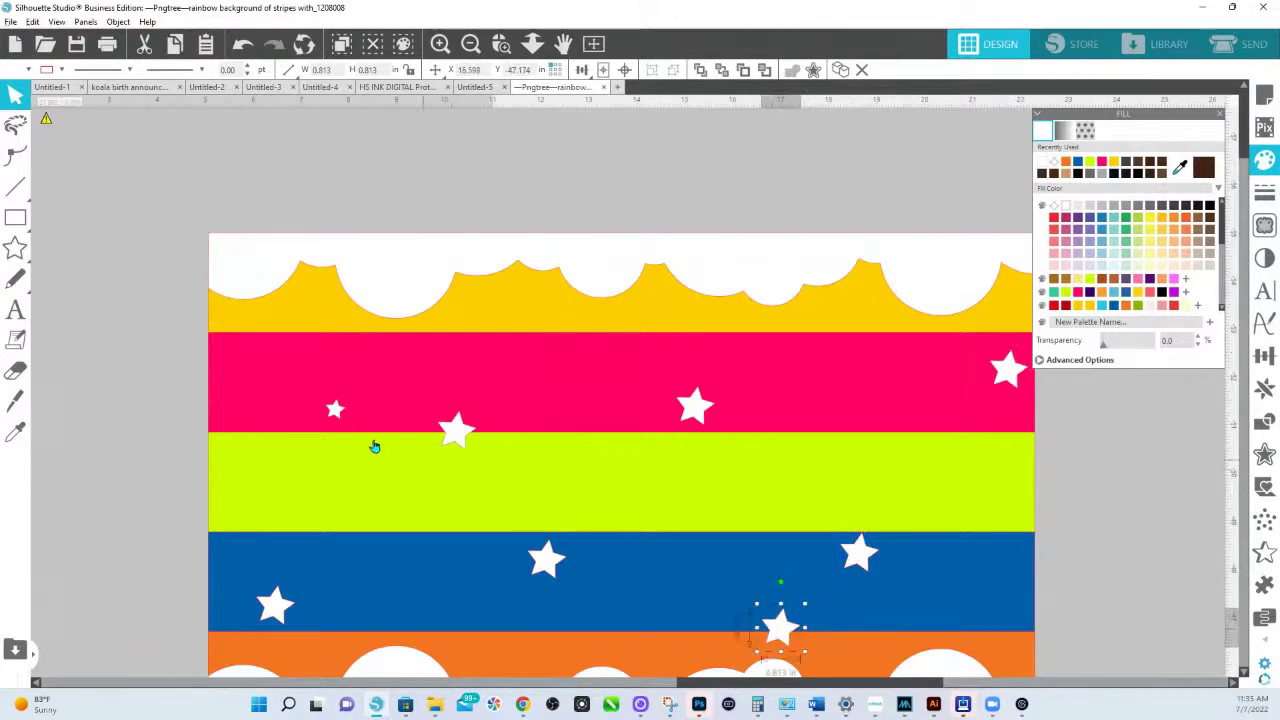
{"action": "left_click_drag", "start_coordinate": [334, 408], "coordinate": [317, 294]}
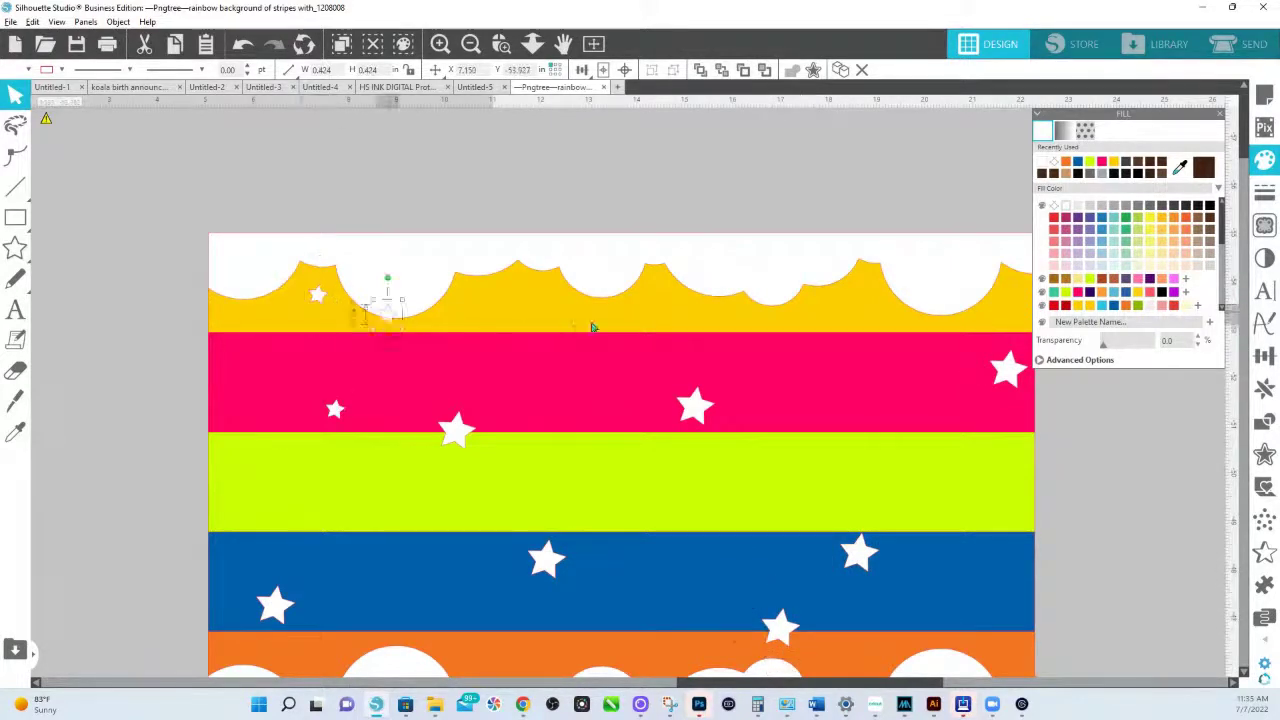
{"action": "left_click_drag", "start_coordinate": [591, 327], "coordinate": [246, 489]}
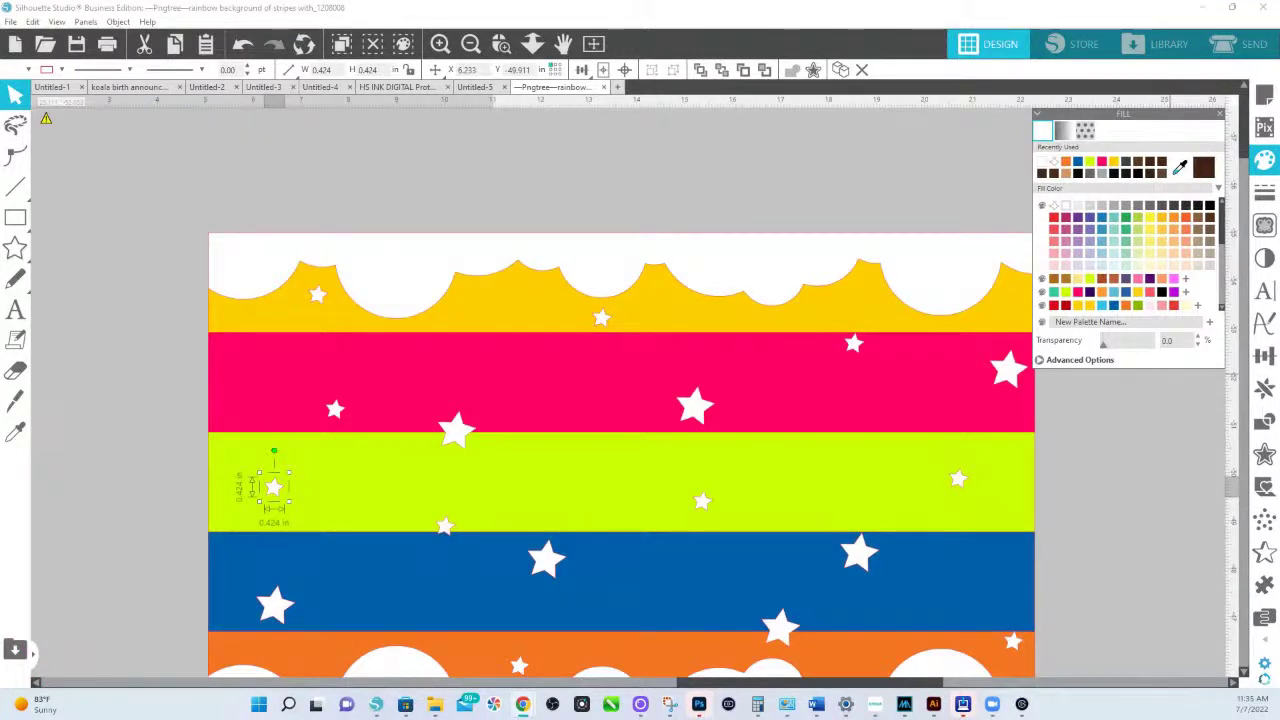
- Move the pastel reference rainbow directly above the new starred rainbow
{"action": "left_click", "coordinate": [532, 43]}
{"action": "left_click_drag", "start_coordinate": [556, 248], "coordinate": [566, 171]}
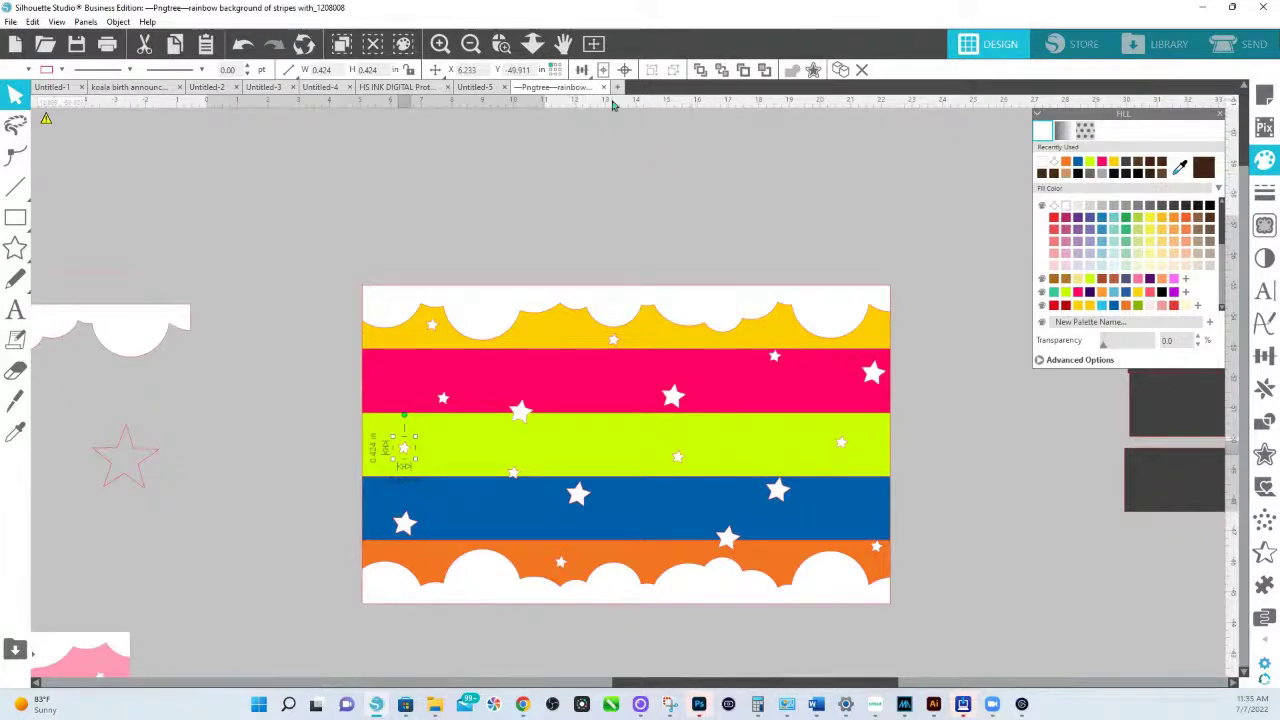
{"action": "left_click", "coordinate": [532, 43]}
{"action": "left_click_drag", "start_coordinate": [549, 273], "coordinate": [549, 182]}
{"action": "left_click_drag", "start_coordinate": [418, 530], "coordinate": [640, 277]}
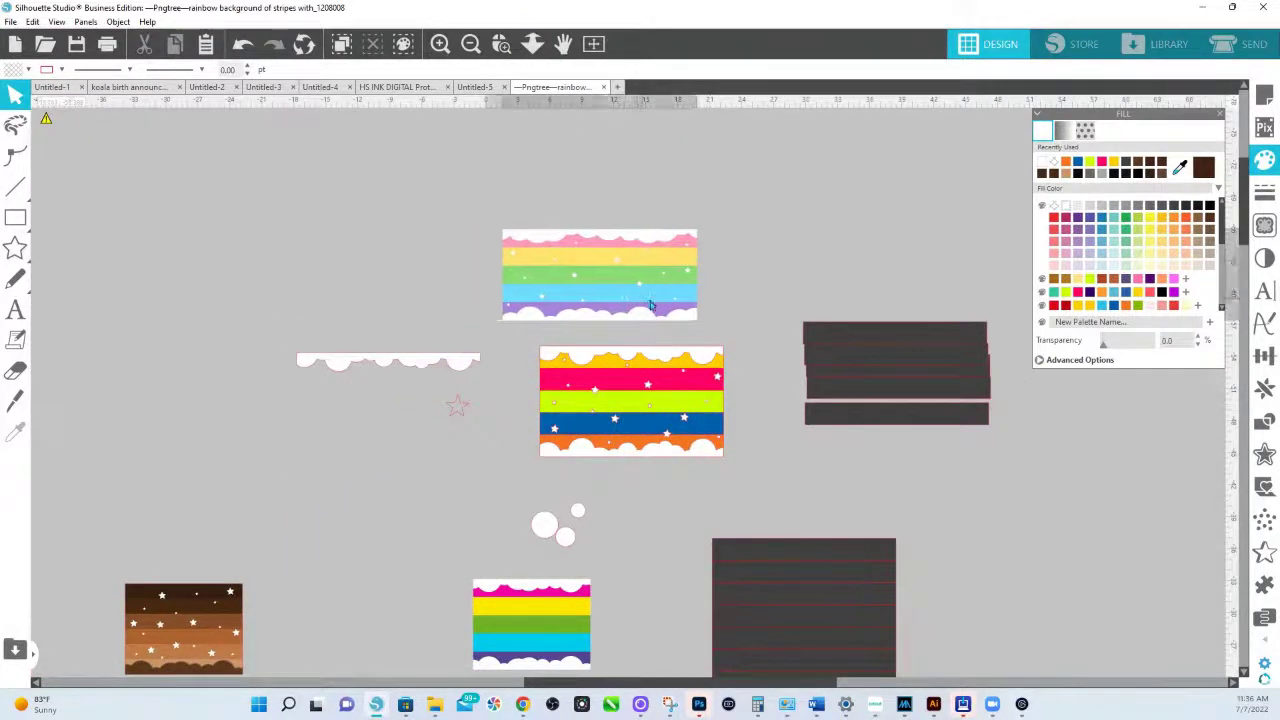
{"action": "left_click_drag", "start_coordinate": [636, 305], "coordinate": [652, 308]}
- Select the brown starred background and examine the new starred rainbow up close beneath the pastel reference
{"action": "left_click", "coordinate": [144, 588]}
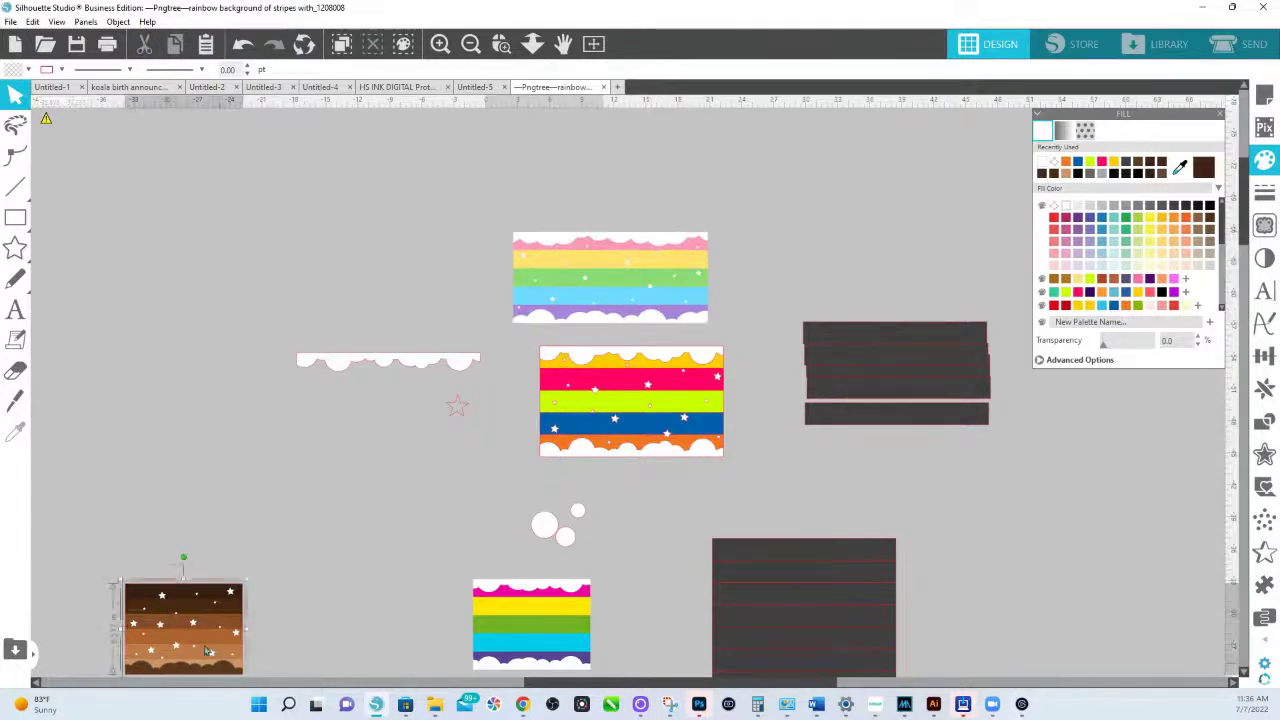
{"action": "scroll", "coordinate": [240, 660], "scroll_direction": "down", "scroll_amount": 1}
{"action": "scroll", "coordinate": [255, 660], "scroll_direction": "down", "scroll_amount": 2}
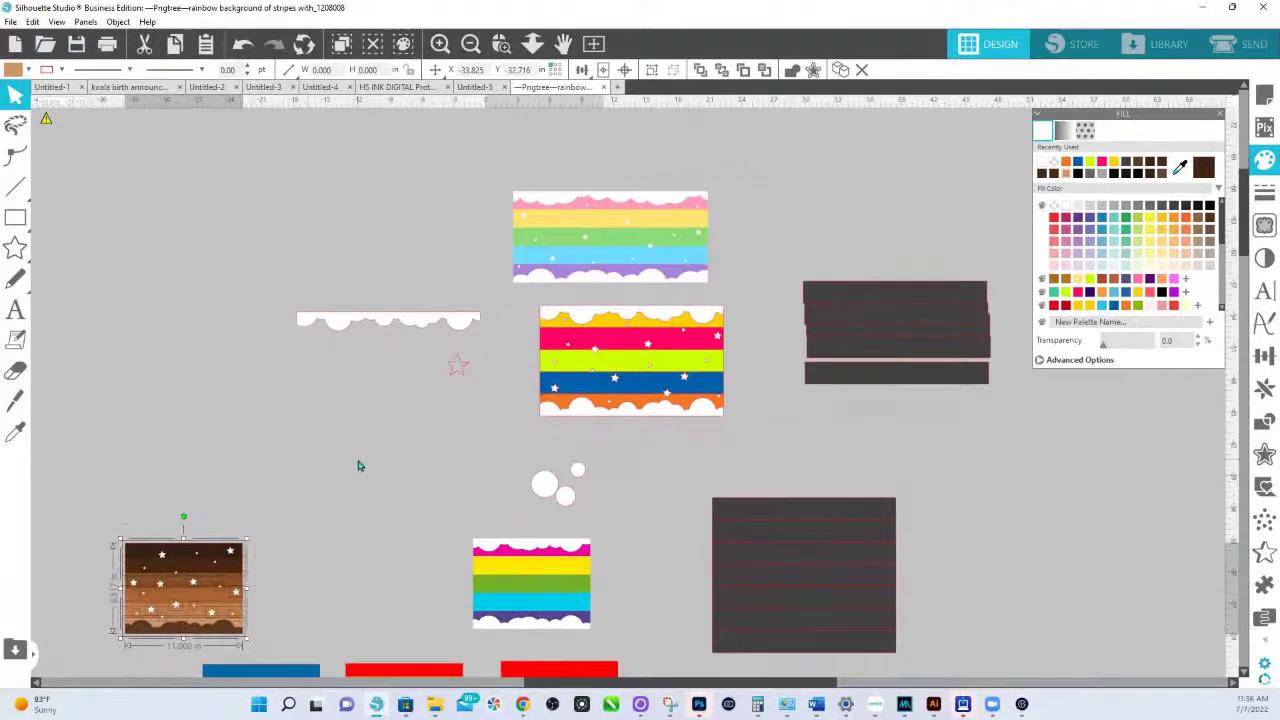
{"action": "left_click", "coordinate": [501, 43]}
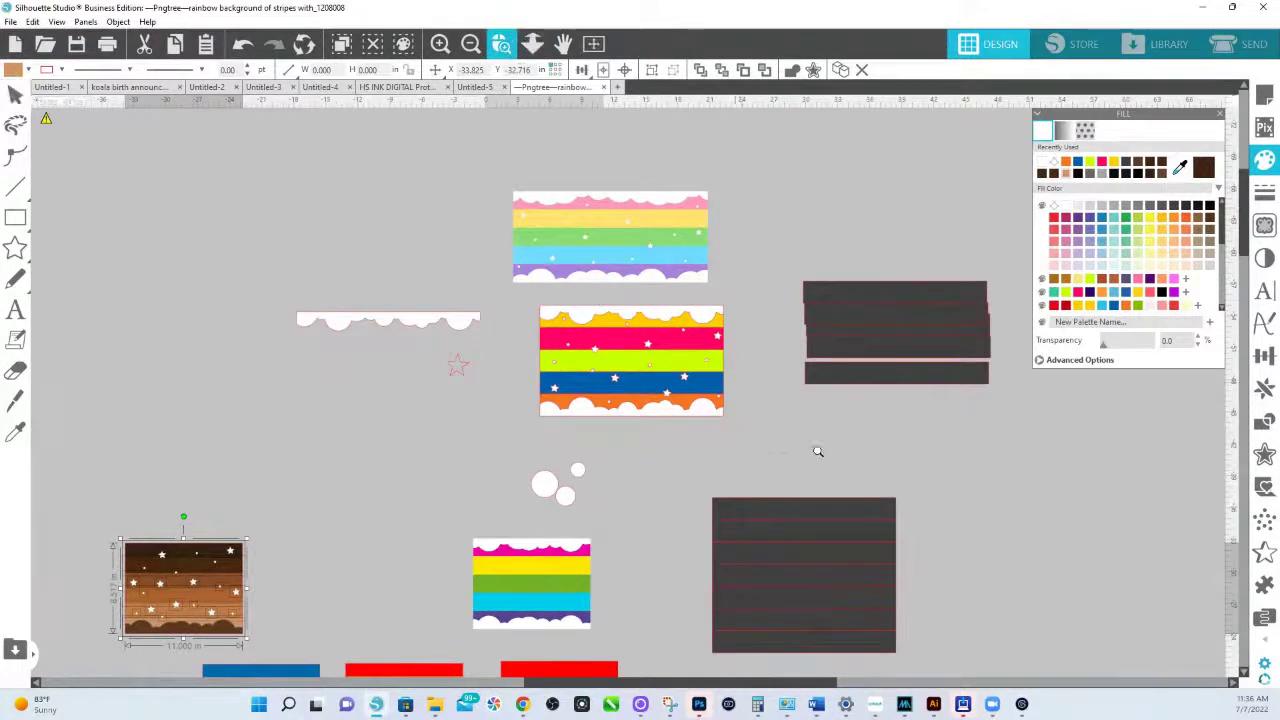
{"action": "left_click_drag", "start_coordinate": [818, 452], "coordinate": [470, 238]}
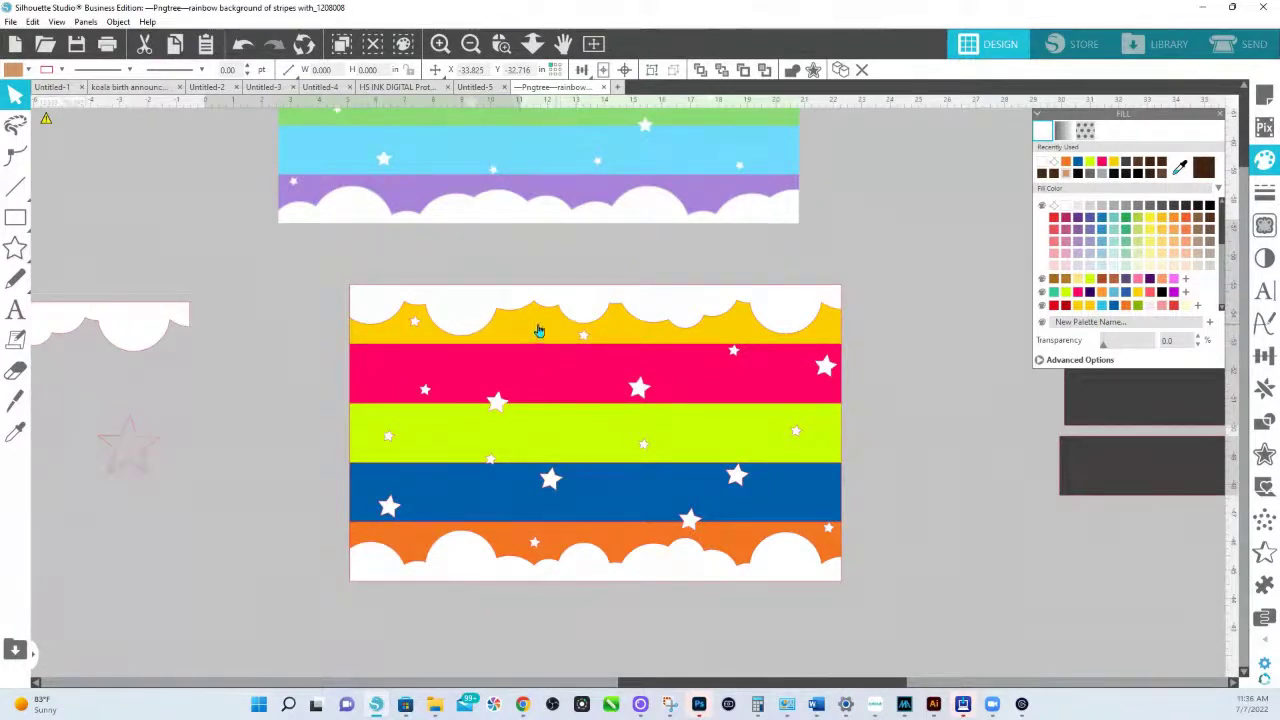
- Reposition the pastel reference rainbow just above the new starred rainbow, leaving a small gap between them
{"action": "scroll", "coordinate": [520, 224], "scroll_direction": "up", "scroll_amount": 3}
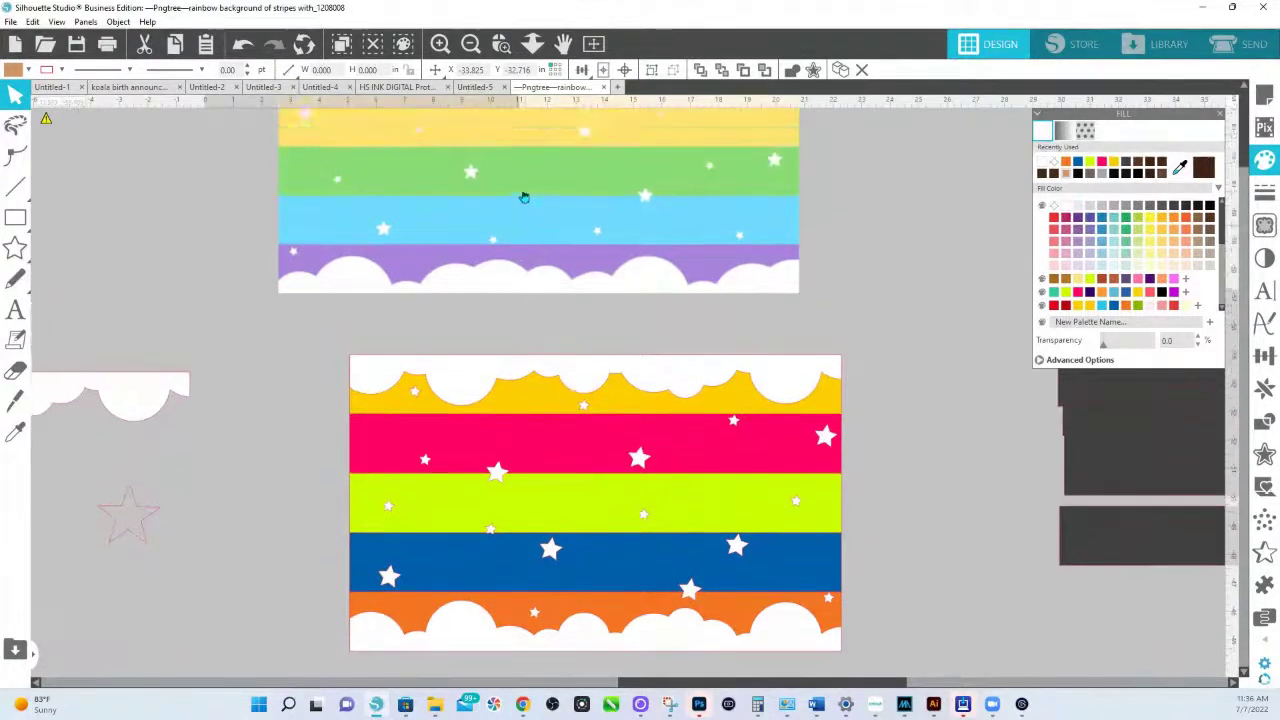
{"action": "left_click_drag", "start_coordinate": [494, 214], "coordinate": [537, 278]}
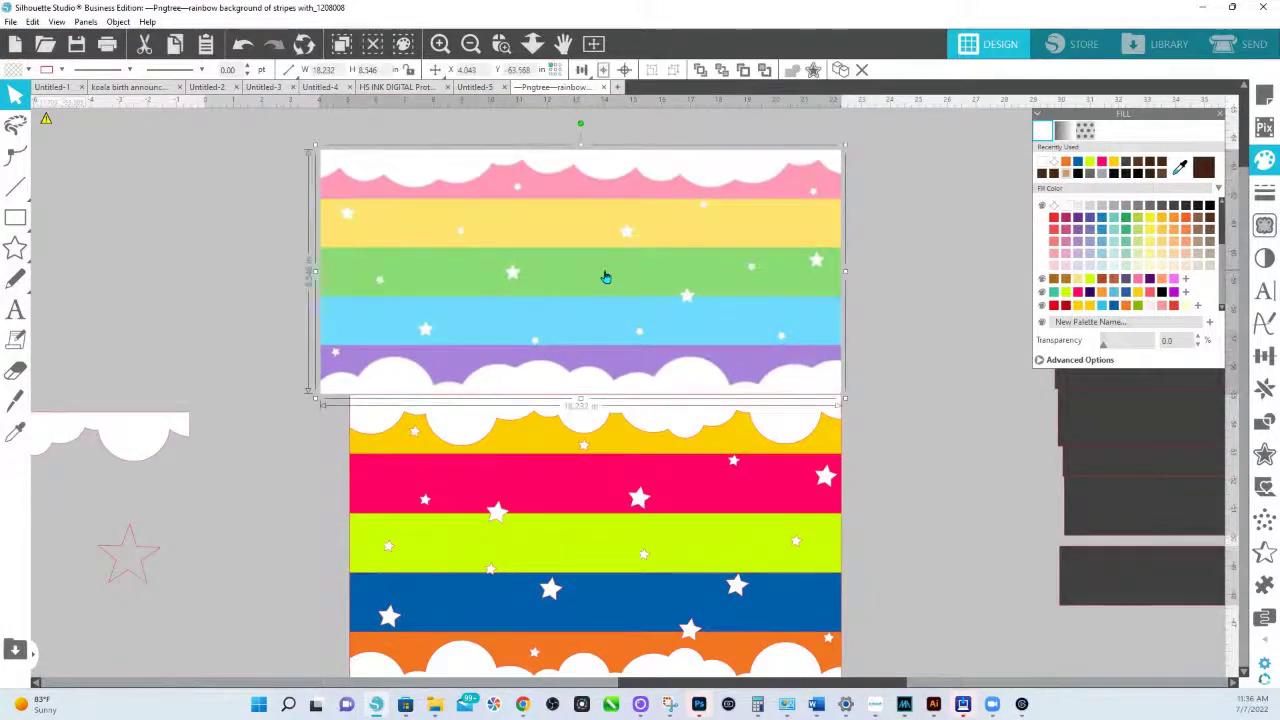
{"action": "scroll", "coordinate": [600, 297], "scroll_direction": "down", "scroll_amount": 3}
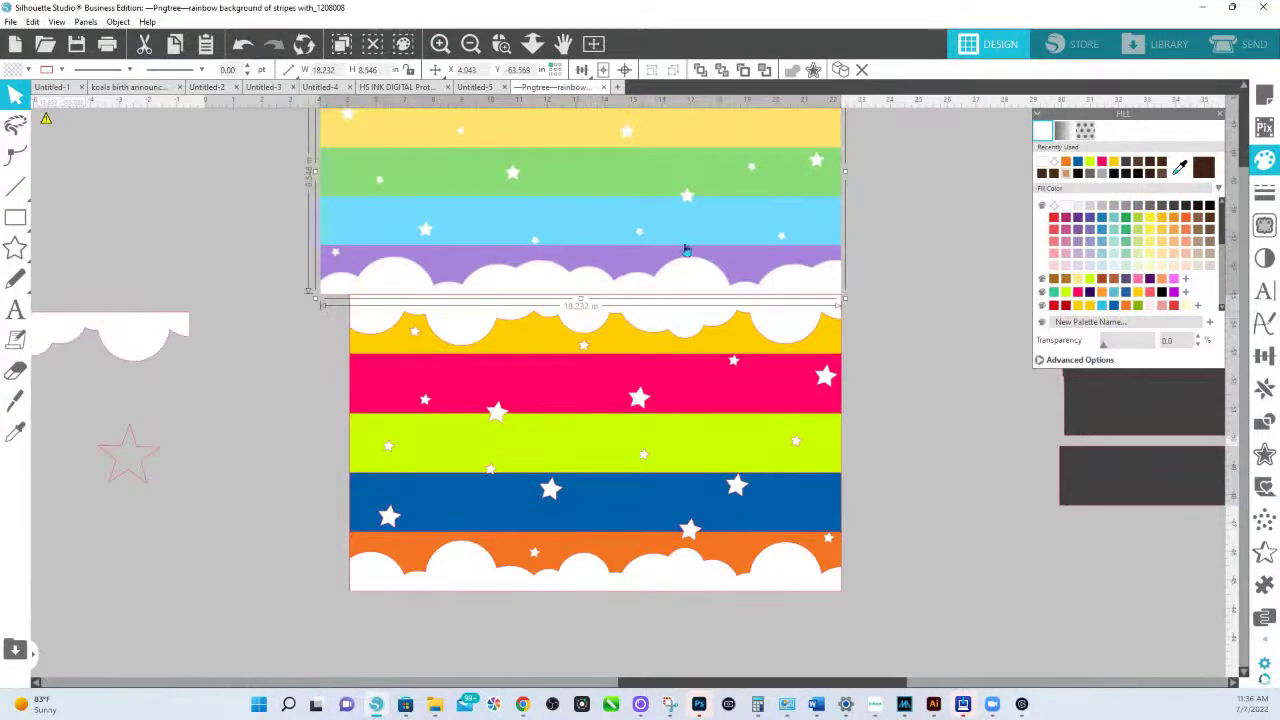
{"action": "left_click_drag", "start_coordinate": [655, 221], "coordinate": [655, 194]}
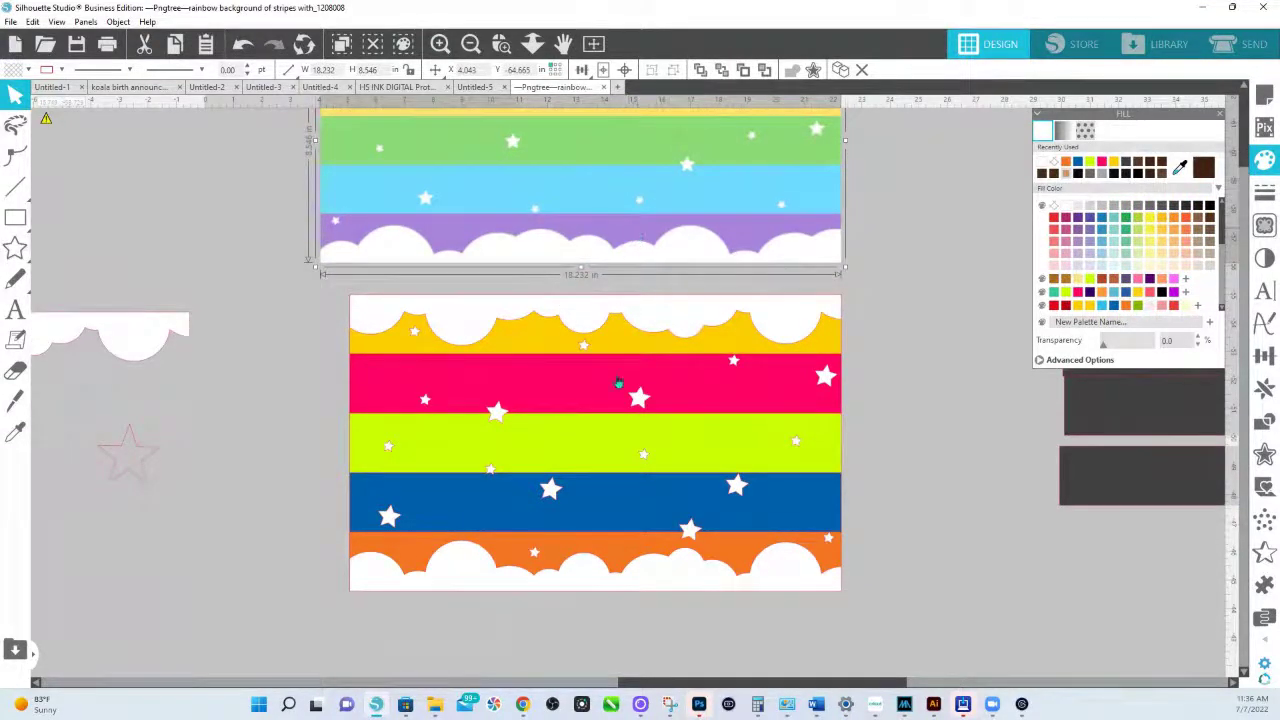
- Stretch the pastel reference rainbow horizontally to a width of about 19.05 in, keeping its height
{"action": "scroll", "coordinate": [432, 355], "scroll_direction": "up", "scroll_amount": 1}
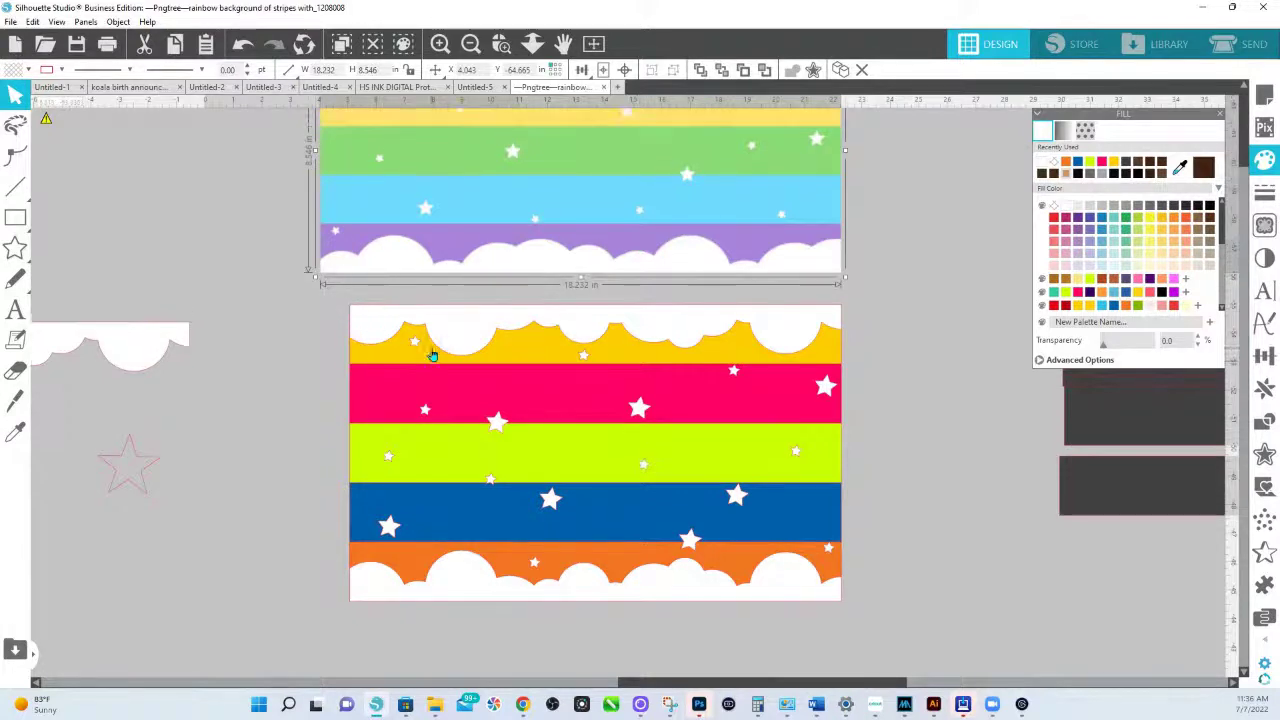
{"action": "scroll", "coordinate": [432, 355], "scroll_direction": "up", "scroll_amount": 5}
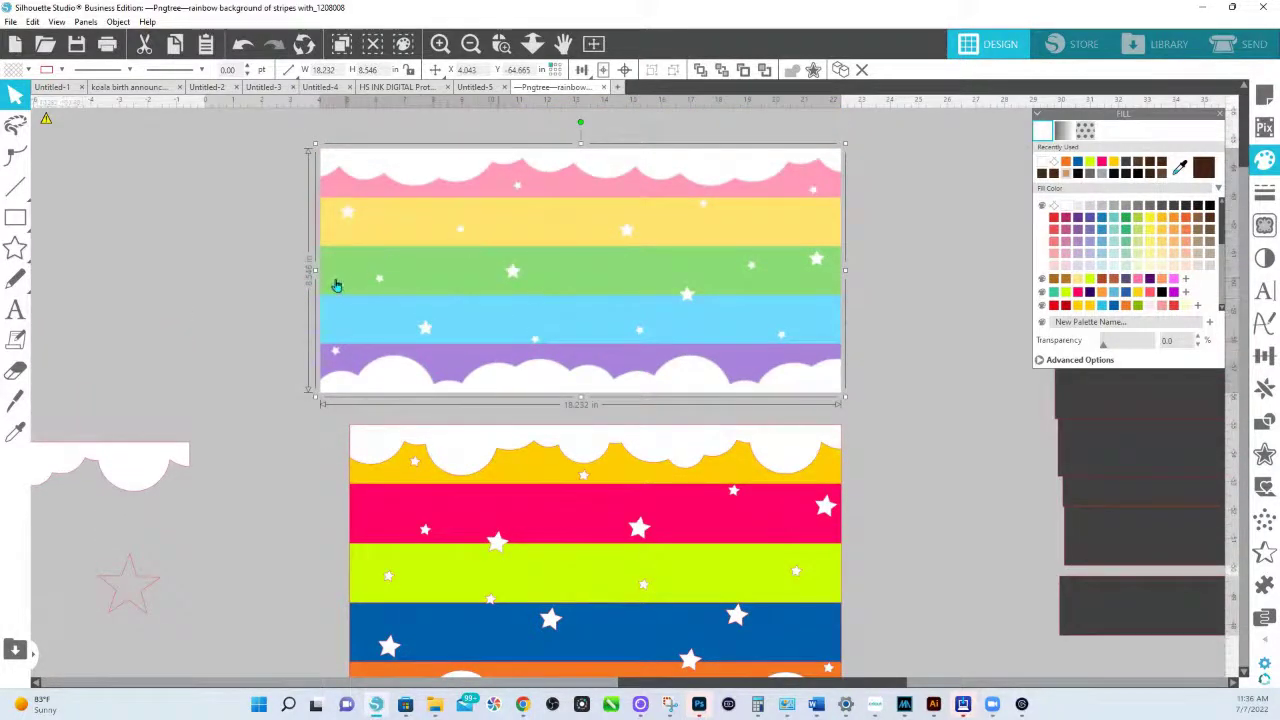
{"action": "left_click_drag", "start_coordinate": [312, 270], "coordinate": [501, 270]}
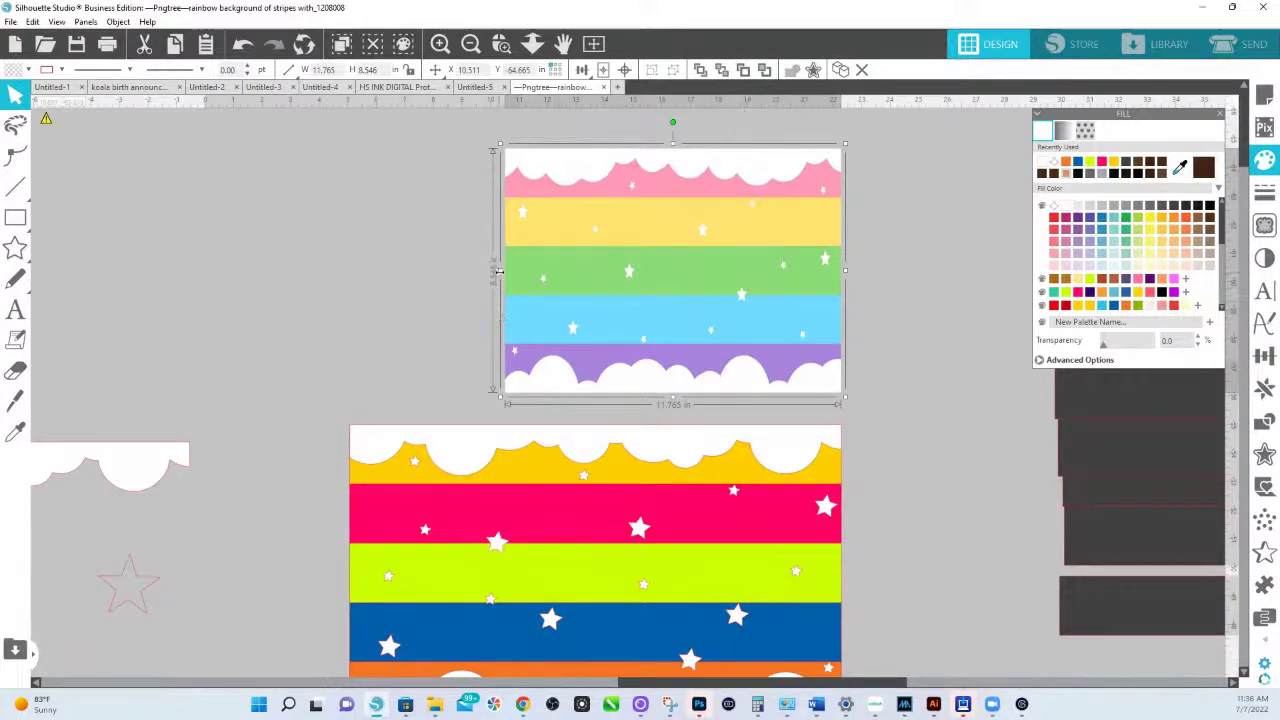
{"action": "left_click_drag", "start_coordinate": [499, 270], "coordinate": [292, 279]}
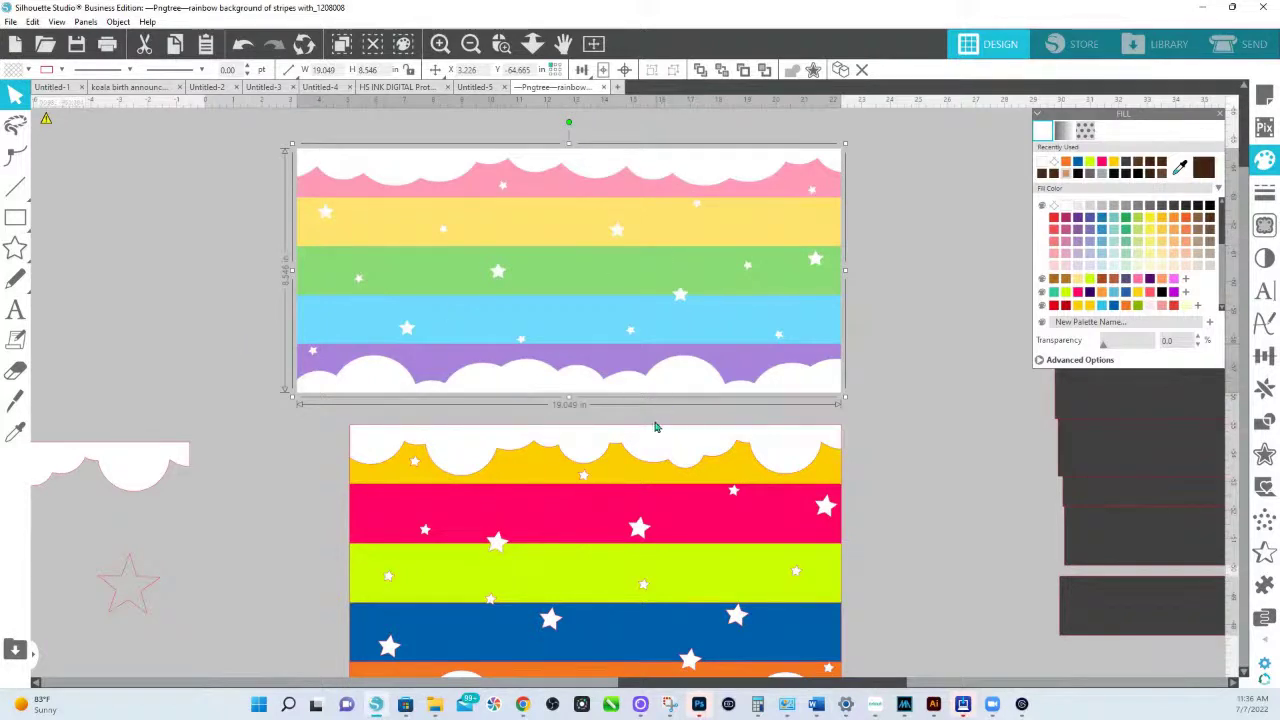
- Remove the line color from all stripes, clouds and stars of the new rainbow
{"action": "scroll", "coordinate": [613, 410], "scroll_direction": "down", "scroll_amount": 1}
{"action": "scroll", "coordinate": [613, 410], "scroll_direction": "down", "scroll_amount": 1}
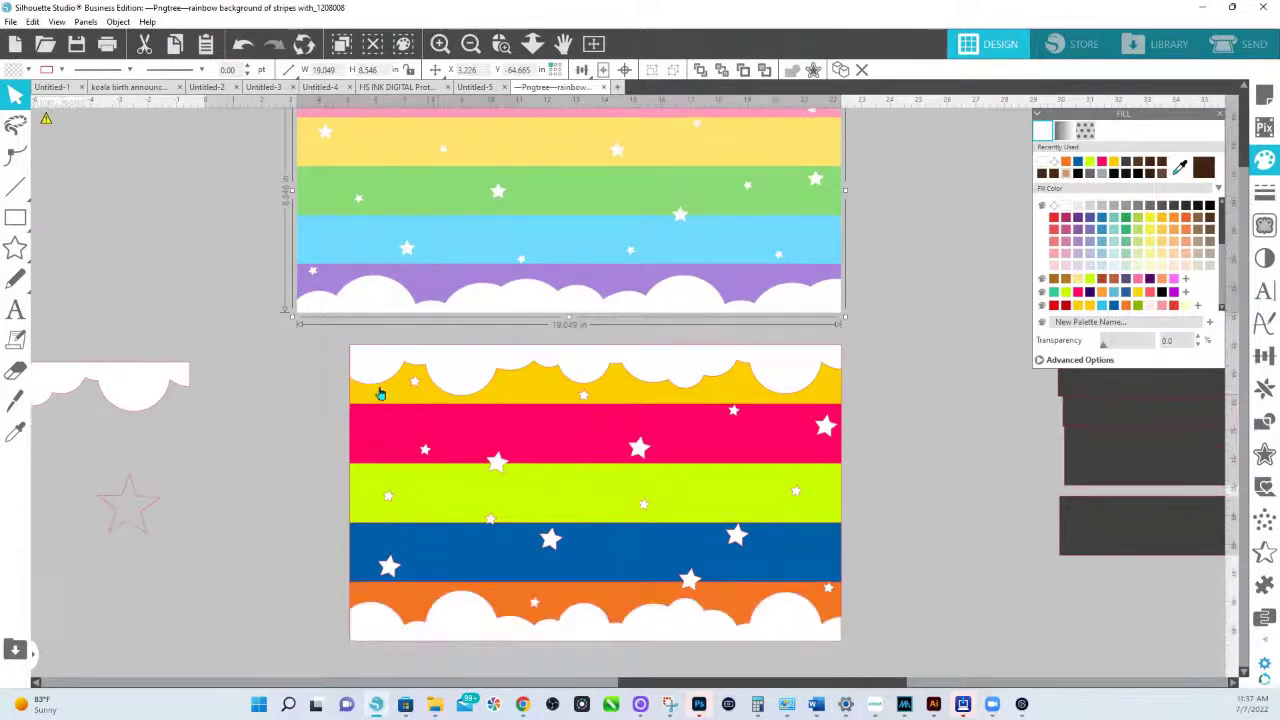
{"action": "left_click_drag", "start_coordinate": [322, 355], "coordinate": [852, 640]}
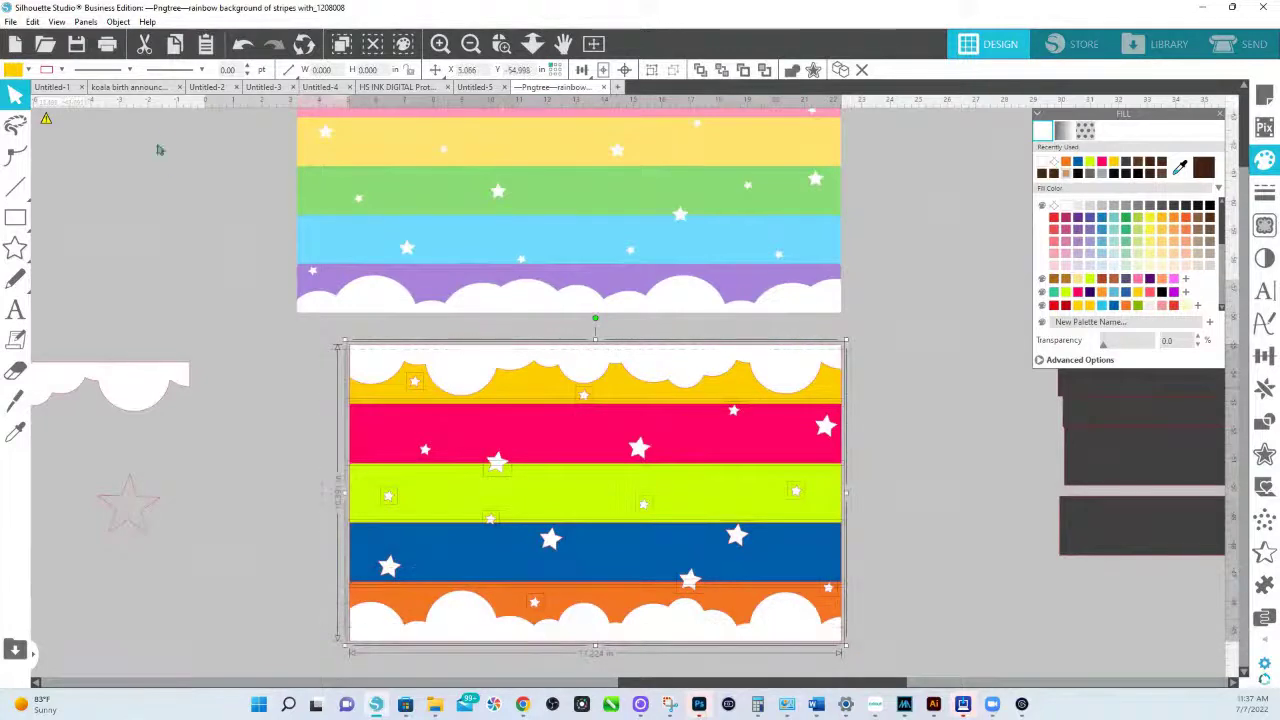
{"action": "left_click", "coordinate": [61, 70]}
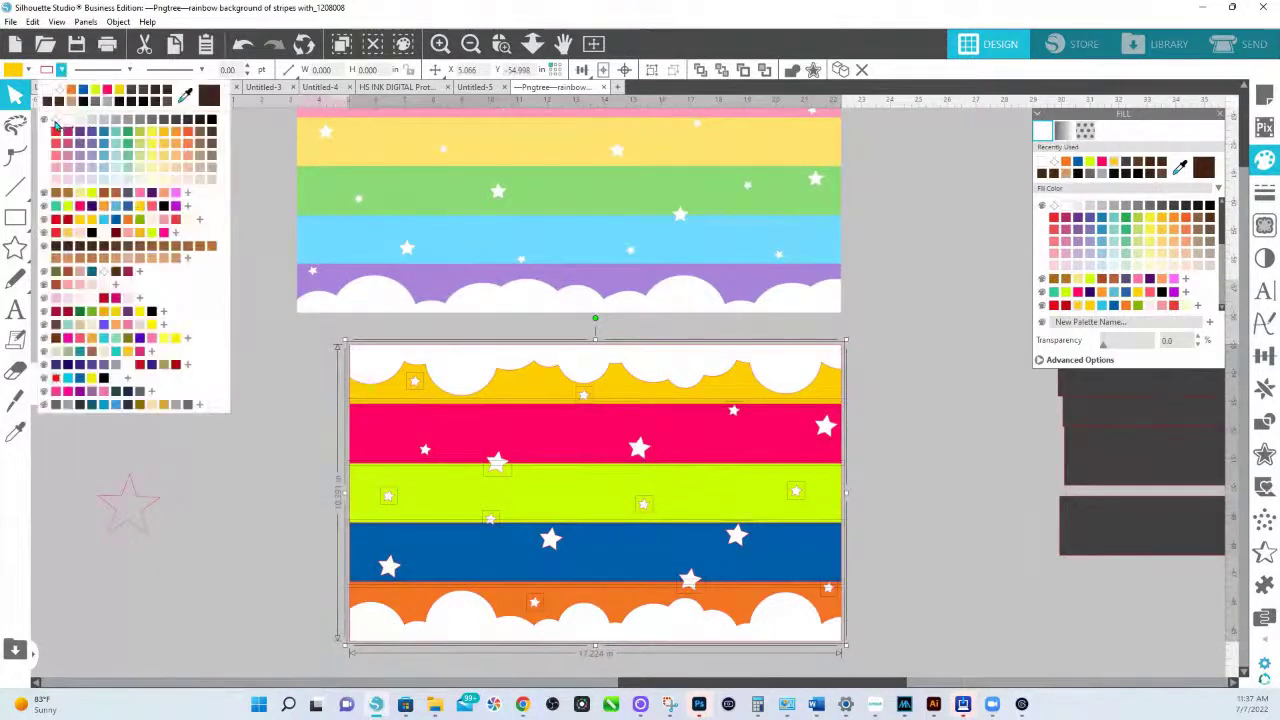
{"action": "left_click", "coordinate": [57, 123]}
{"action": "left_click", "coordinate": [230, 401]}
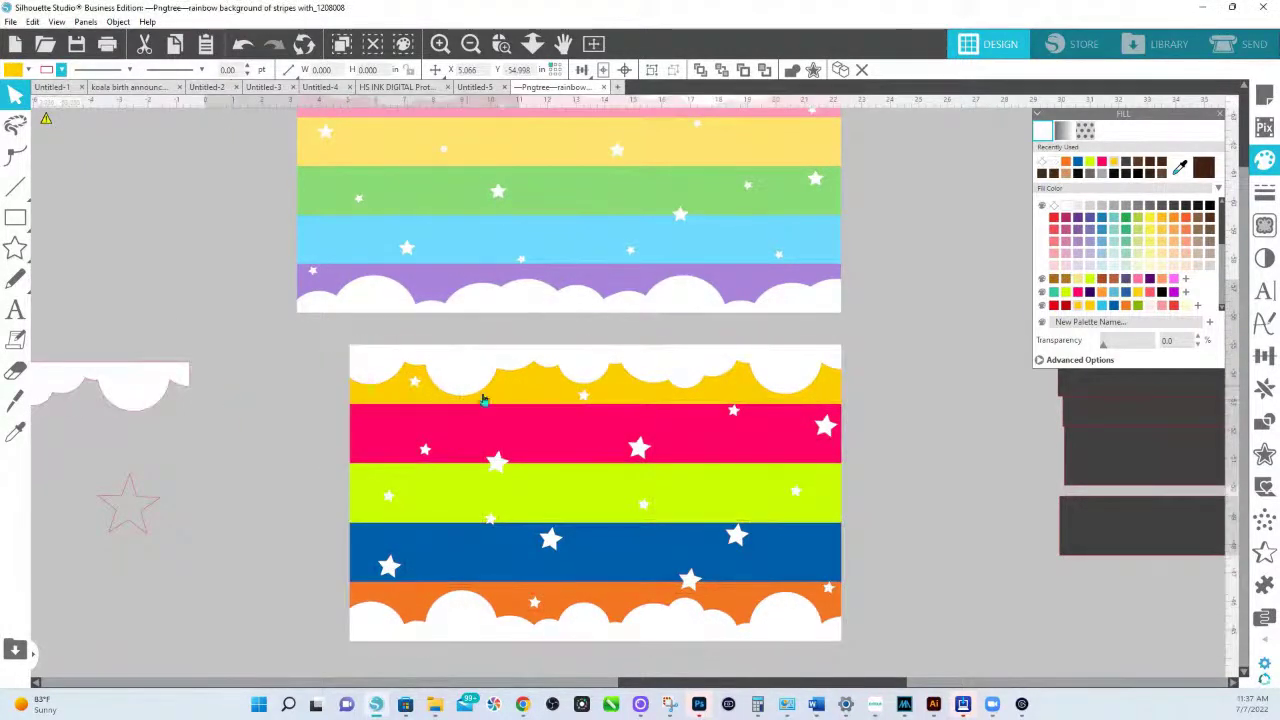
- Fill the new rainbow's top stripe with reddish brown and the second stripe with coral pink
{"action": "left_click", "coordinate": [525, 398]}
{"action": "scroll", "coordinate": [1093, 275], "scroll_direction": "down", "scroll_amount": 3}
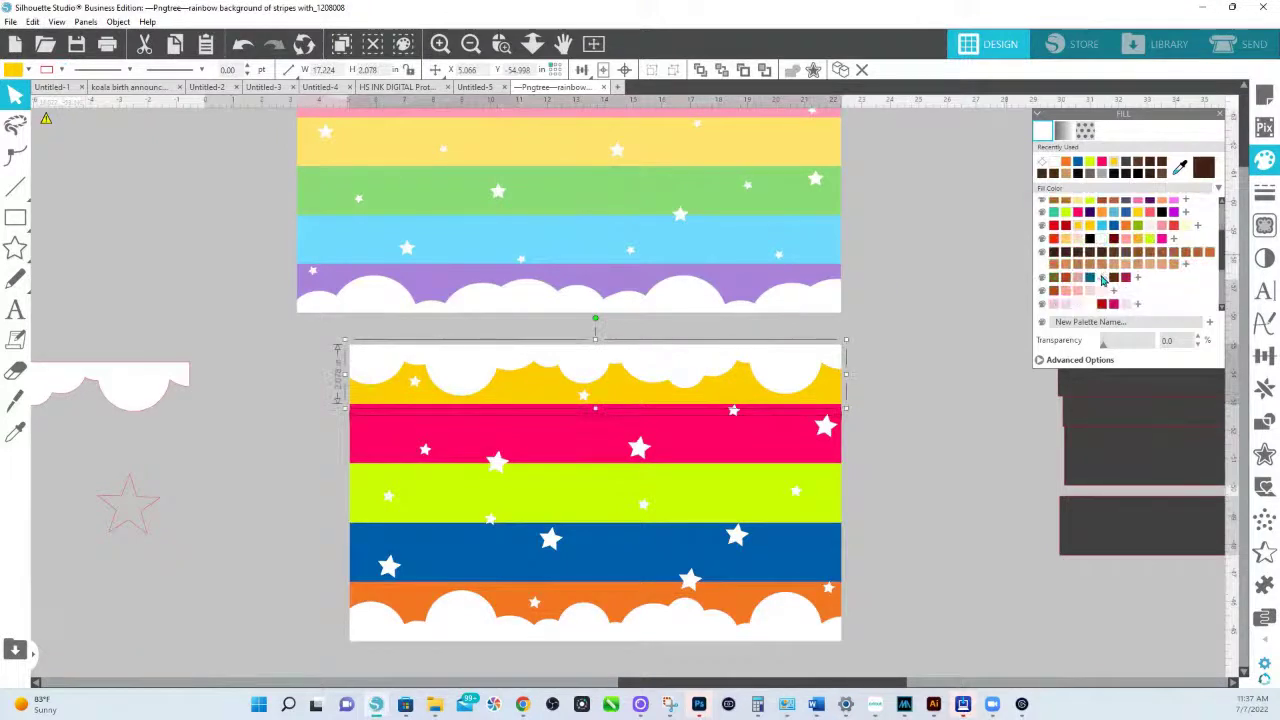
{"action": "left_click", "coordinate": [1065, 278]}
{"action": "left_click", "coordinate": [777, 440]}
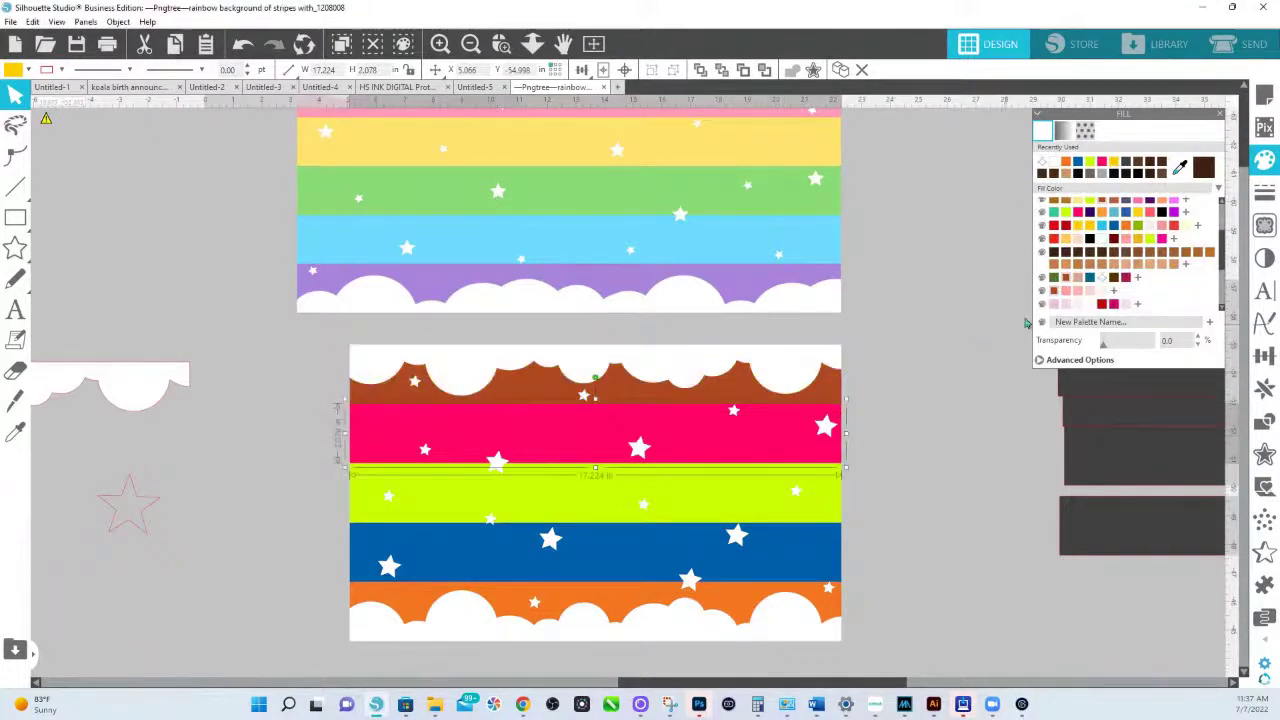
{"action": "left_click", "coordinate": [1053, 290]}
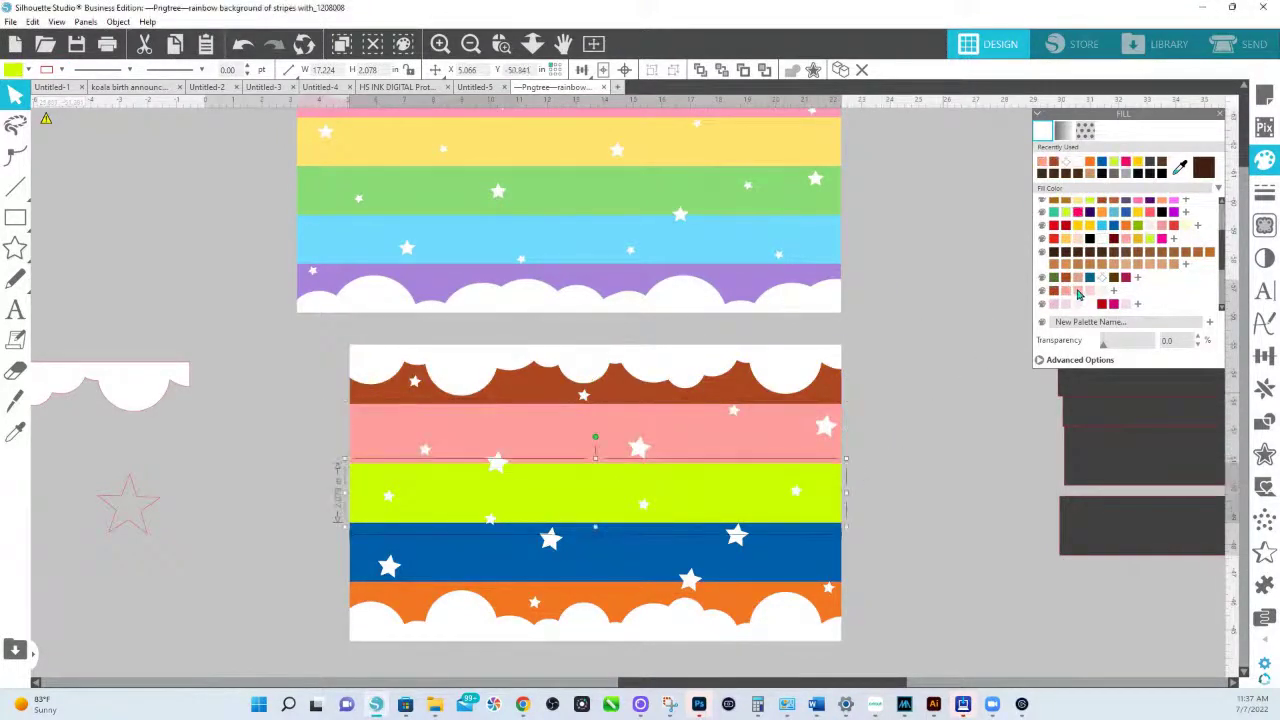
- Fill the third and fourth stripes with progressively lighter pinks and the bottom stripe with the palest pink
{"action": "left_click", "coordinate": [1078, 291]}
{"action": "key", "text": "Tab"}
{"action": "left_click", "coordinate": [1089, 294]}
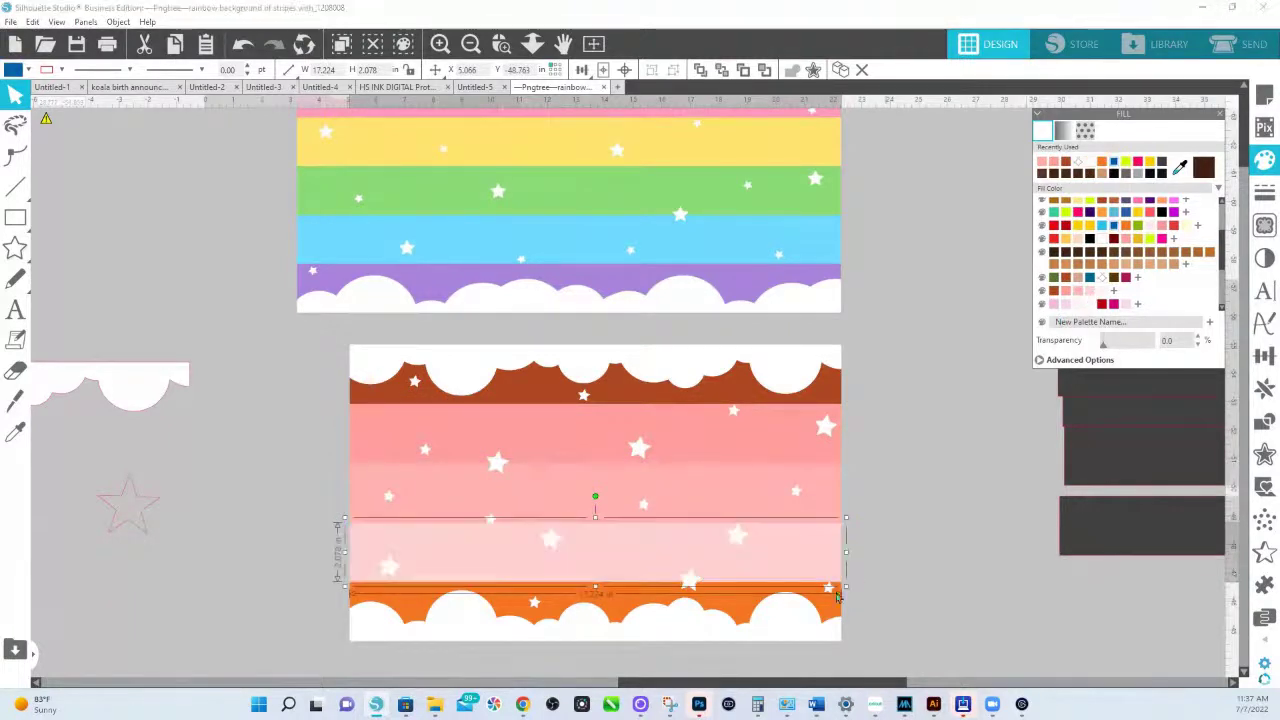
{"action": "left_click", "coordinate": [750, 605]}
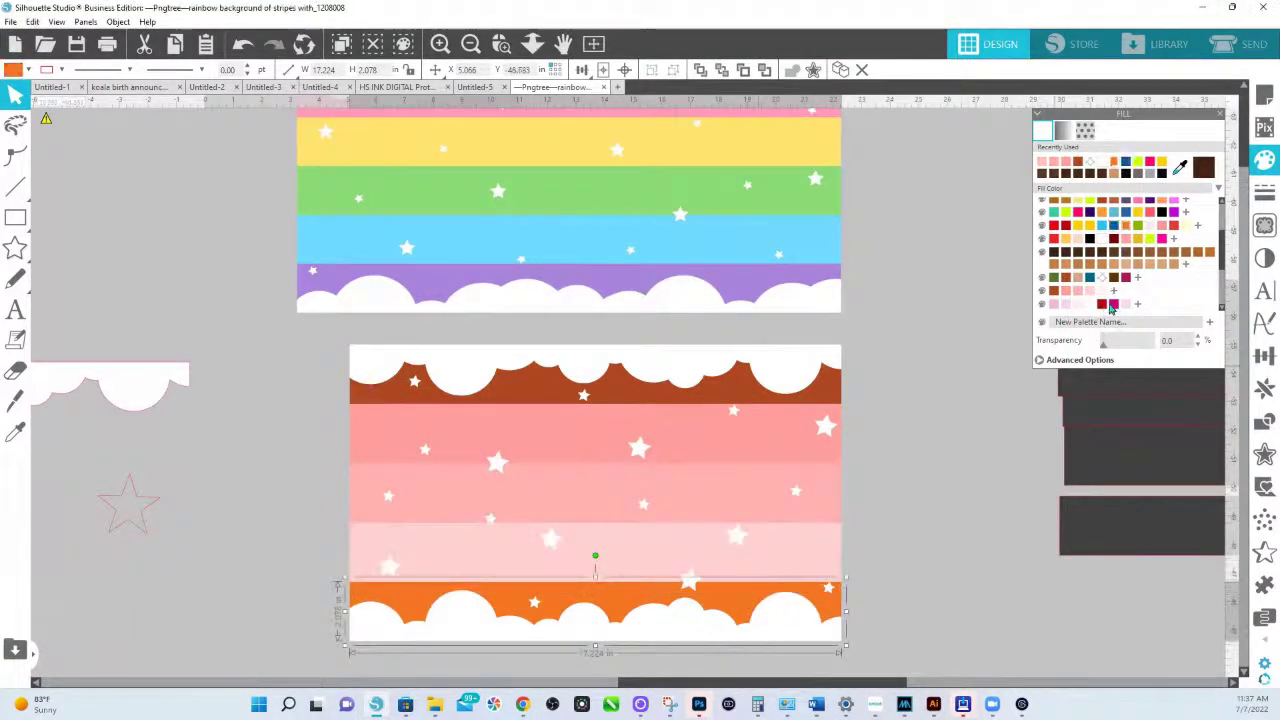
{"action": "left_click", "coordinate": [1103, 292]}
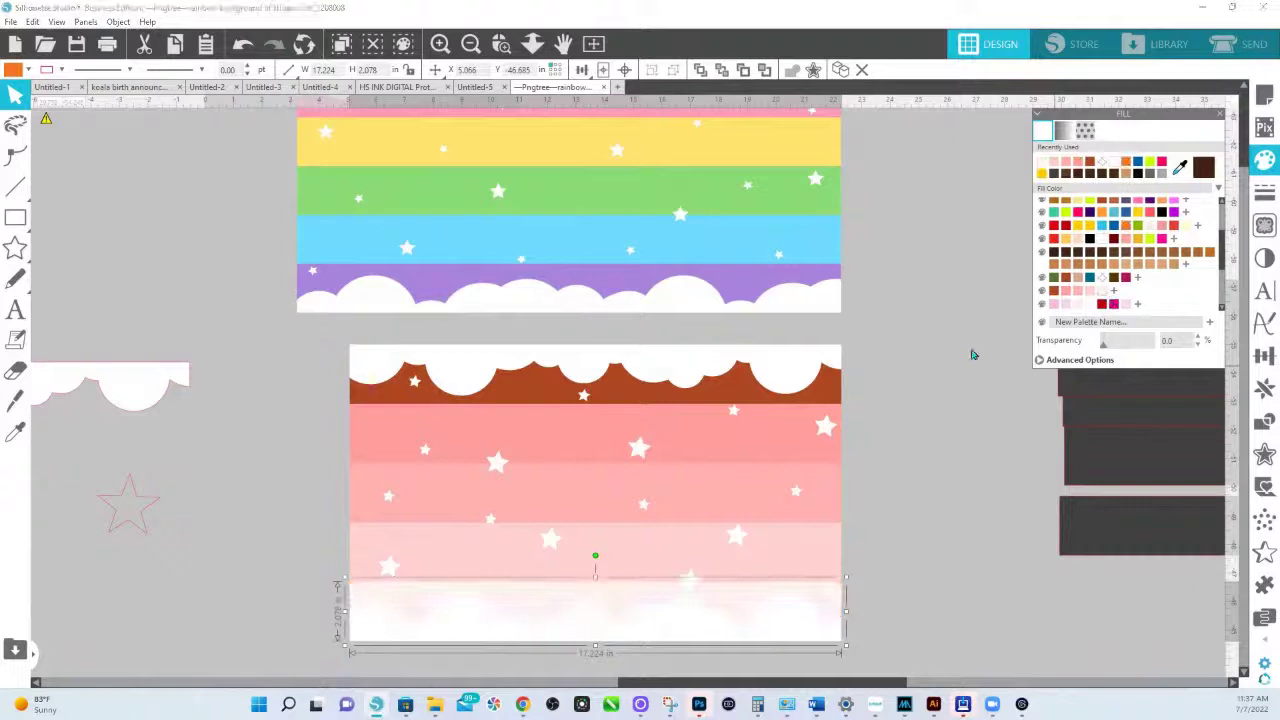
{"action": "left_click", "coordinate": [938, 476]}
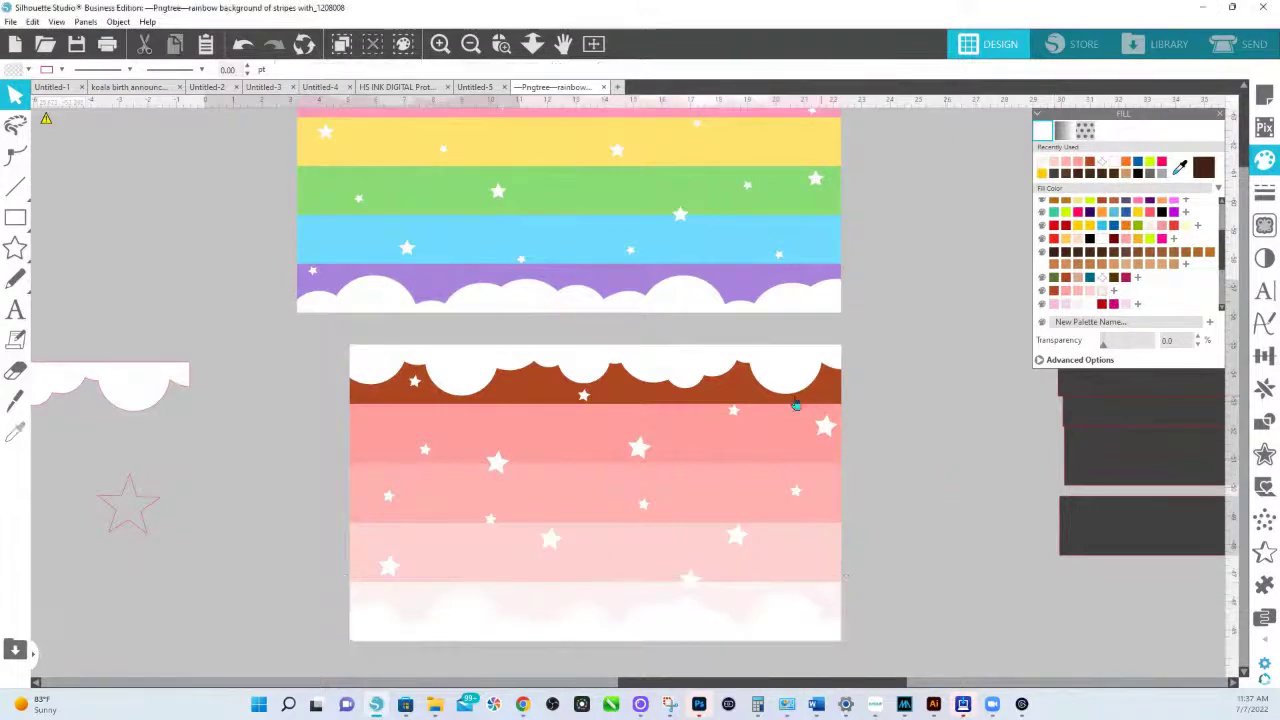
- Try the palest pink on the top stripe, then match it to the coral pink of the second stripe
{"action": "left_click", "coordinate": [736, 392]}
{"action": "left_click", "coordinate": [1102, 294]}
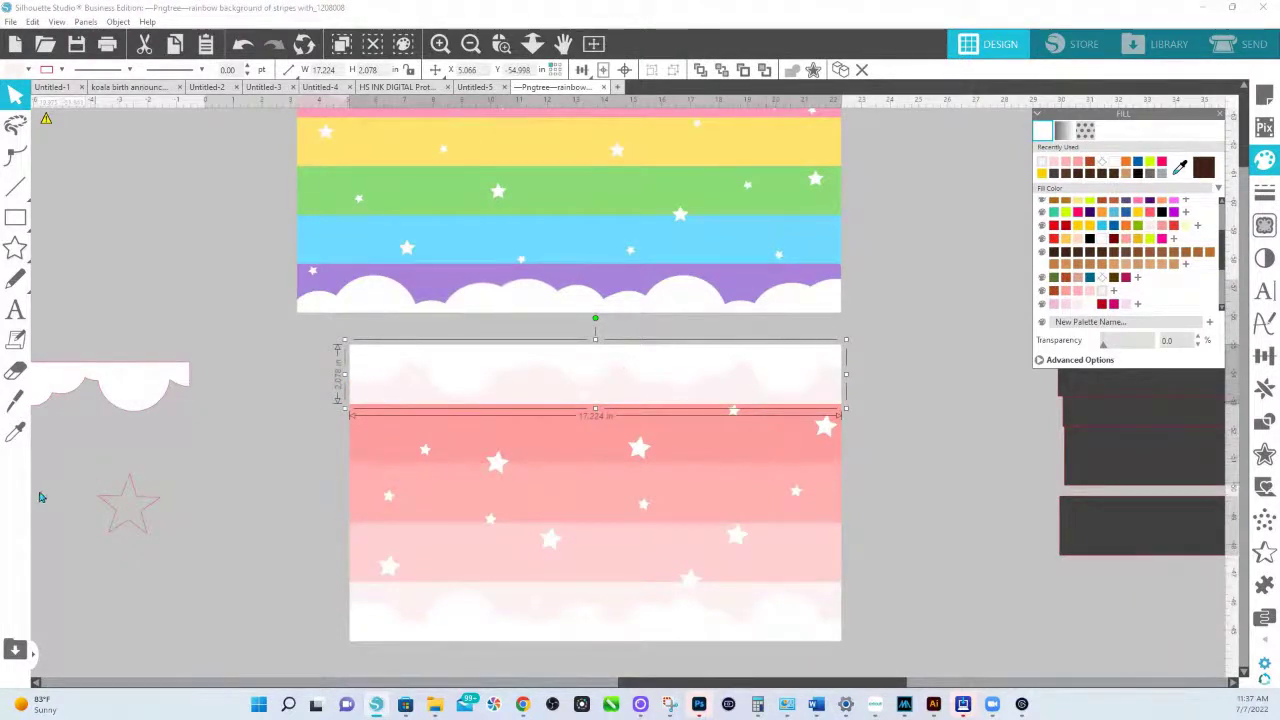
{"action": "left_click", "coordinate": [15, 431]}
{"action": "left_click", "coordinate": [716, 410]}
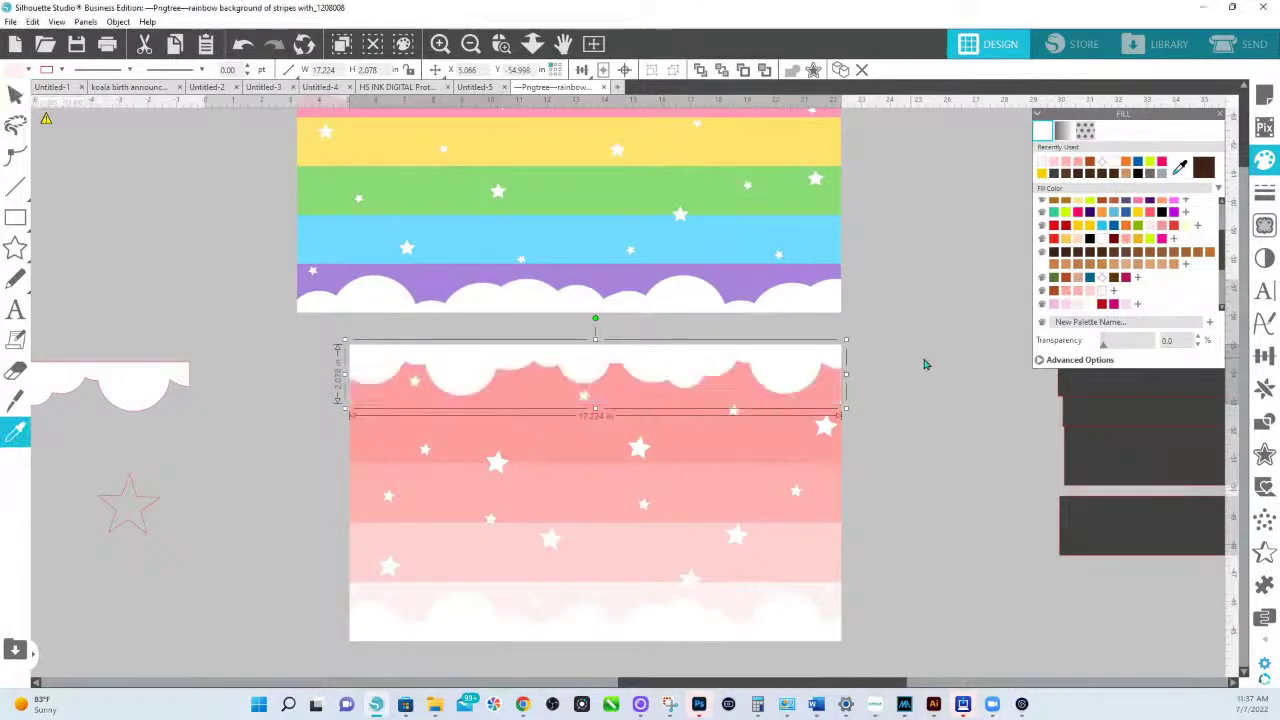
- Fill the second, third and fourth stripes with the pink sampled from the stripe directly below each one
{"action": "left_click_drag", "start_coordinate": [708, 419], "coordinate": [634, 597]}
{"action": "key", "text": "i"}
{"action": "left_click", "coordinate": [709, 477]}
{"action": "key", "text": "i"}
{"action": "left_click", "coordinate": [693, 547]}
{"action": "key", "text": "i"}
{"action": "left_click", "coordinate": [634, 597]}
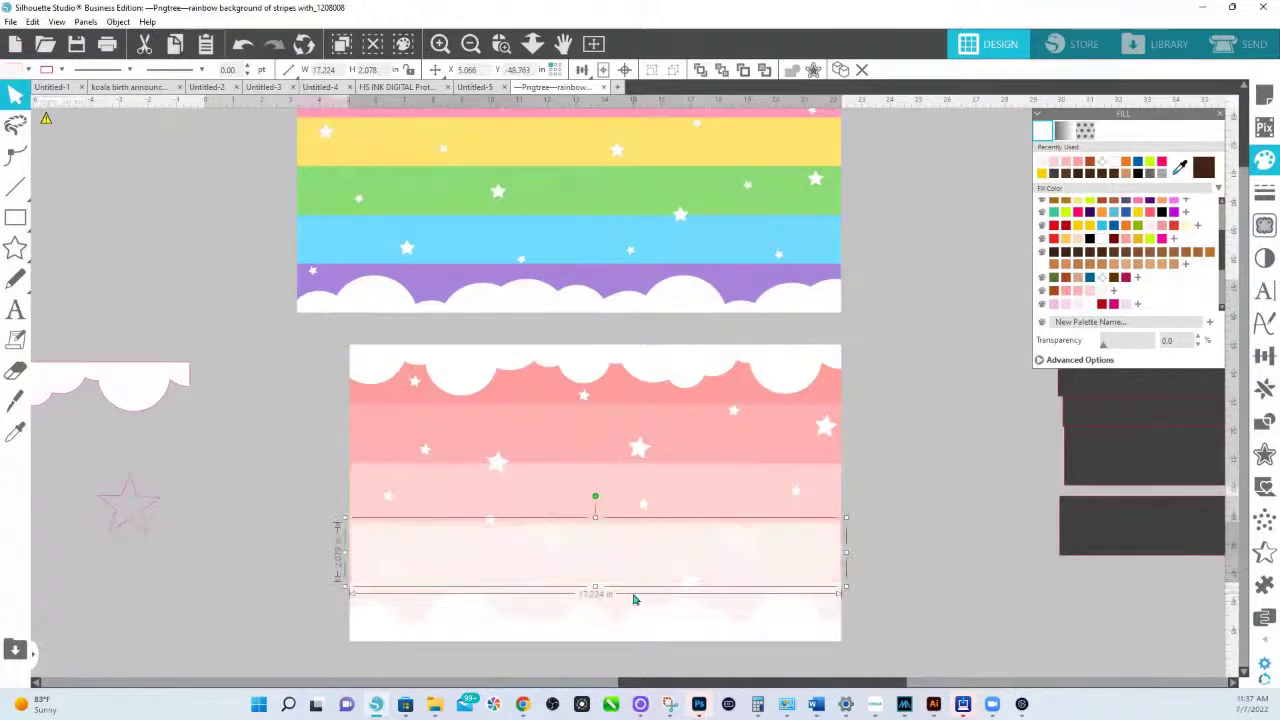
- Try a near-white fill and a tan brown fill on the bottom stripe
{"action": "left_click_drag", "start_coordinate": [694, 511], "coordinate": [694, 566]}
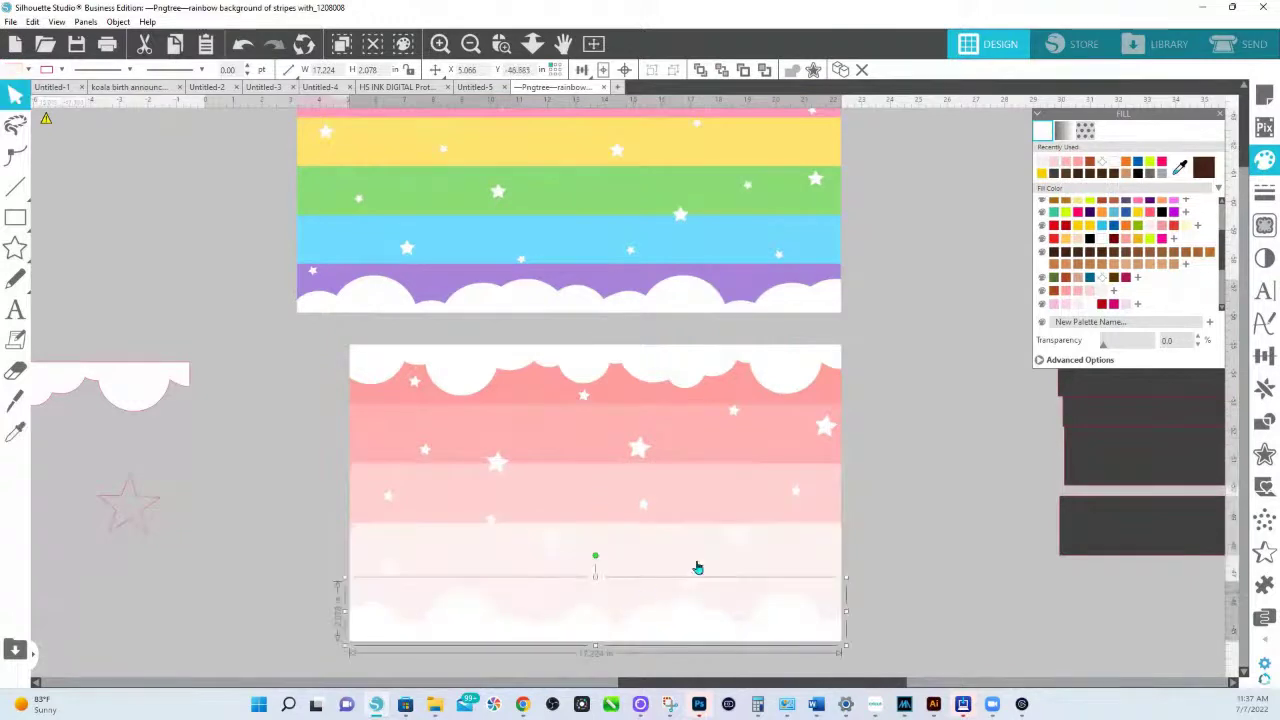
{"action": "left_click", "coordinate": [1085, 310]}
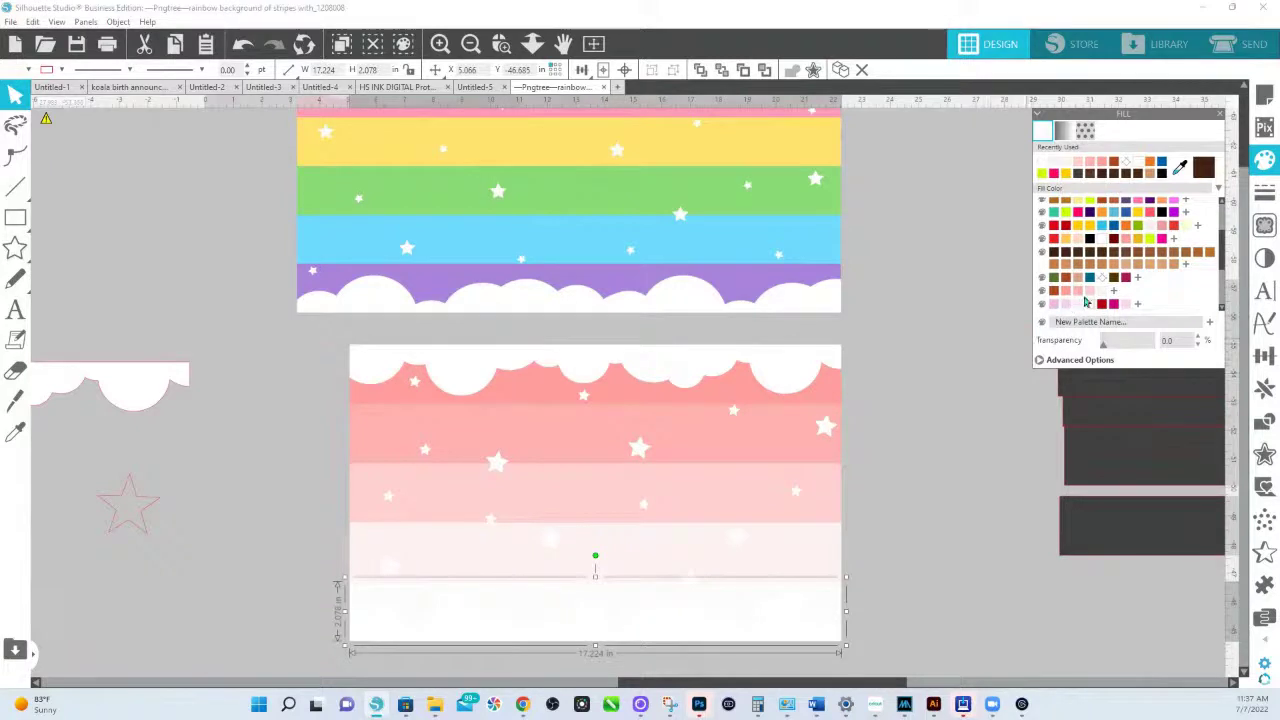
{"action": "left_click", "coordinate": [1080, 284]}
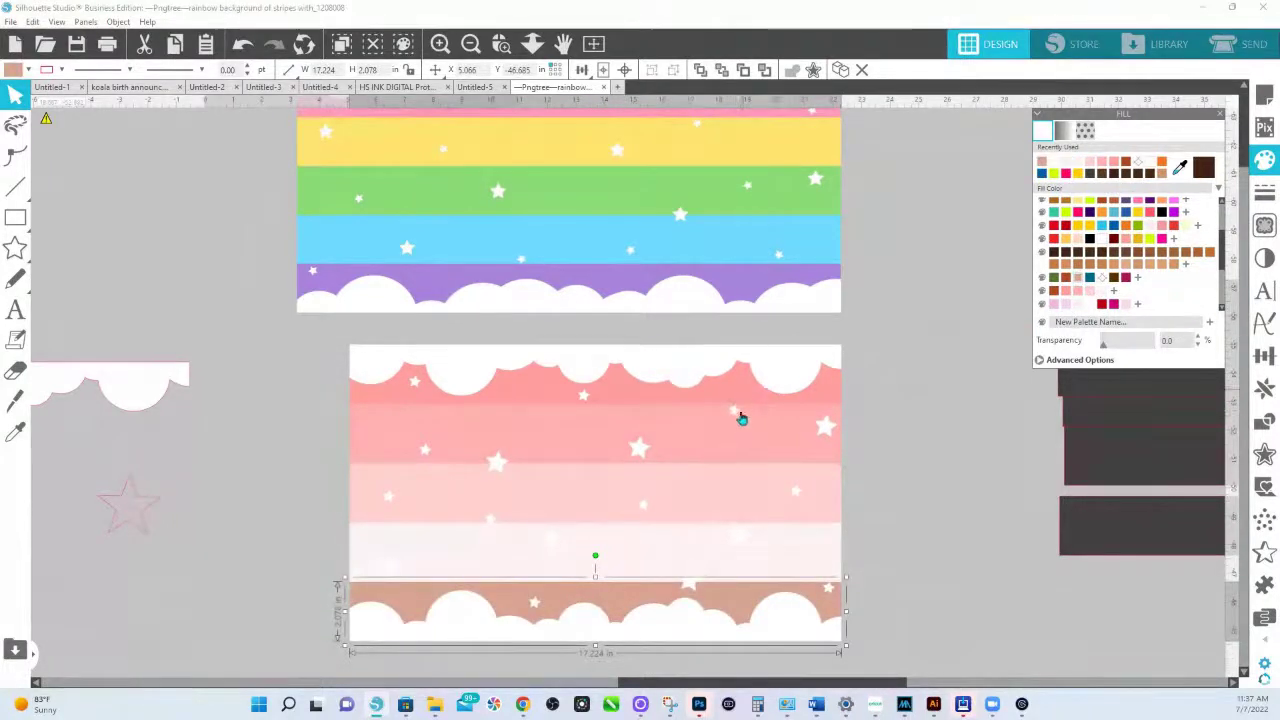
- Recolor the second stripe with the same coral pink as the top stripe
{"action": "left_click", "coordinate": [745, 433]}
{"action": "key", "text": "i"}
{"action": "left_click", "coordinate": [745, 393]}
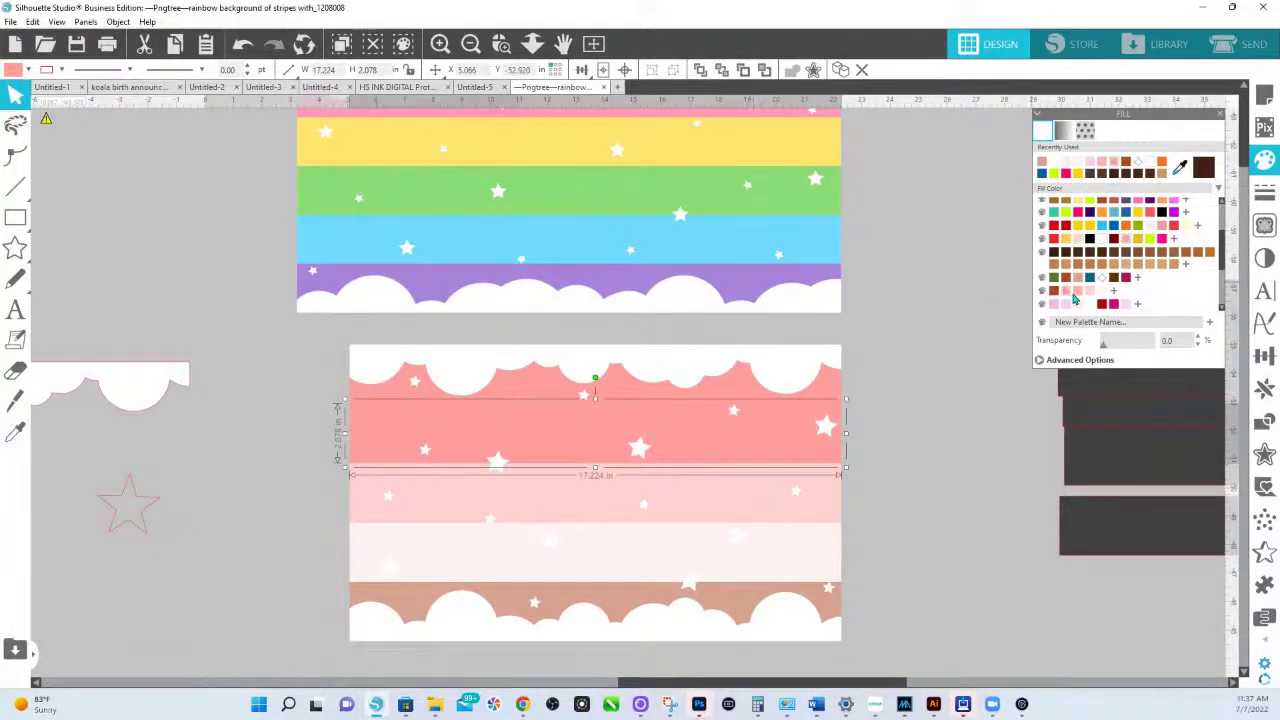
{"action": "left_click", "coordinate": [1074, 296]}
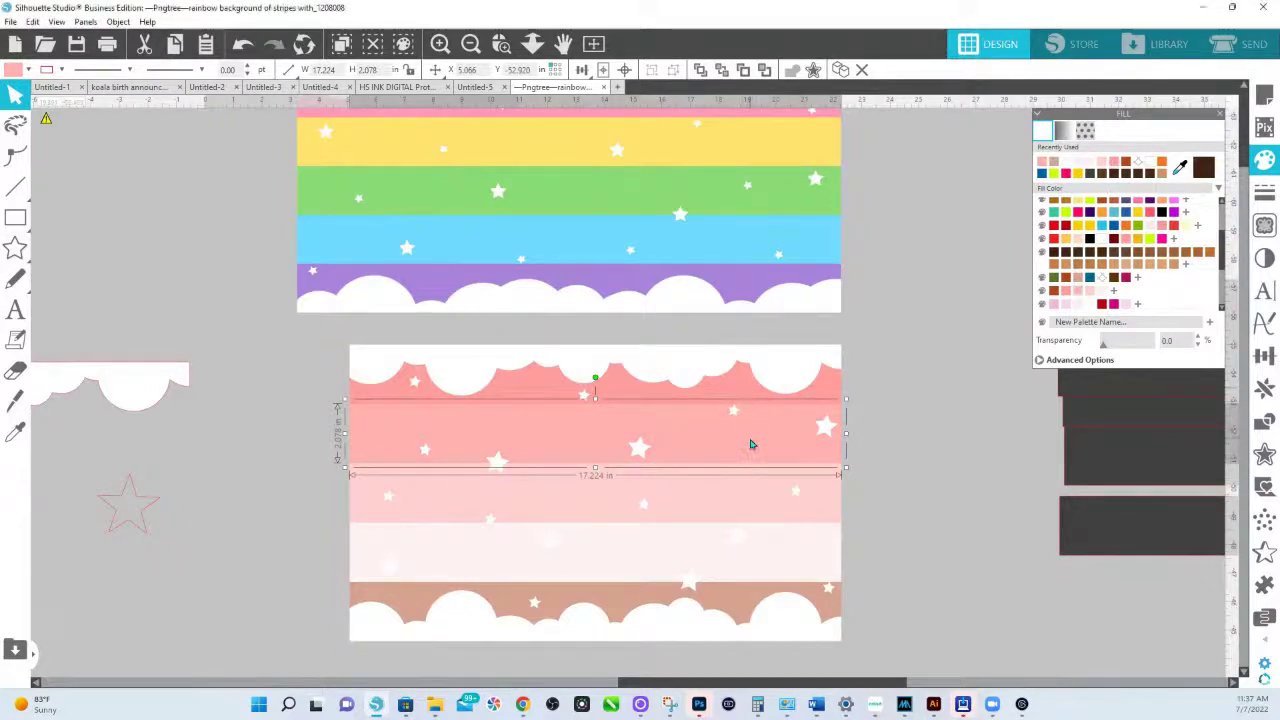
{"action": "left_click", "coordinate": [1070, 291]}
- Fill the third stripe with light pink, the fourth with pale pink and the bottom one with the palest pink
{"action": "left_click", "coordinate": [721, 503]}
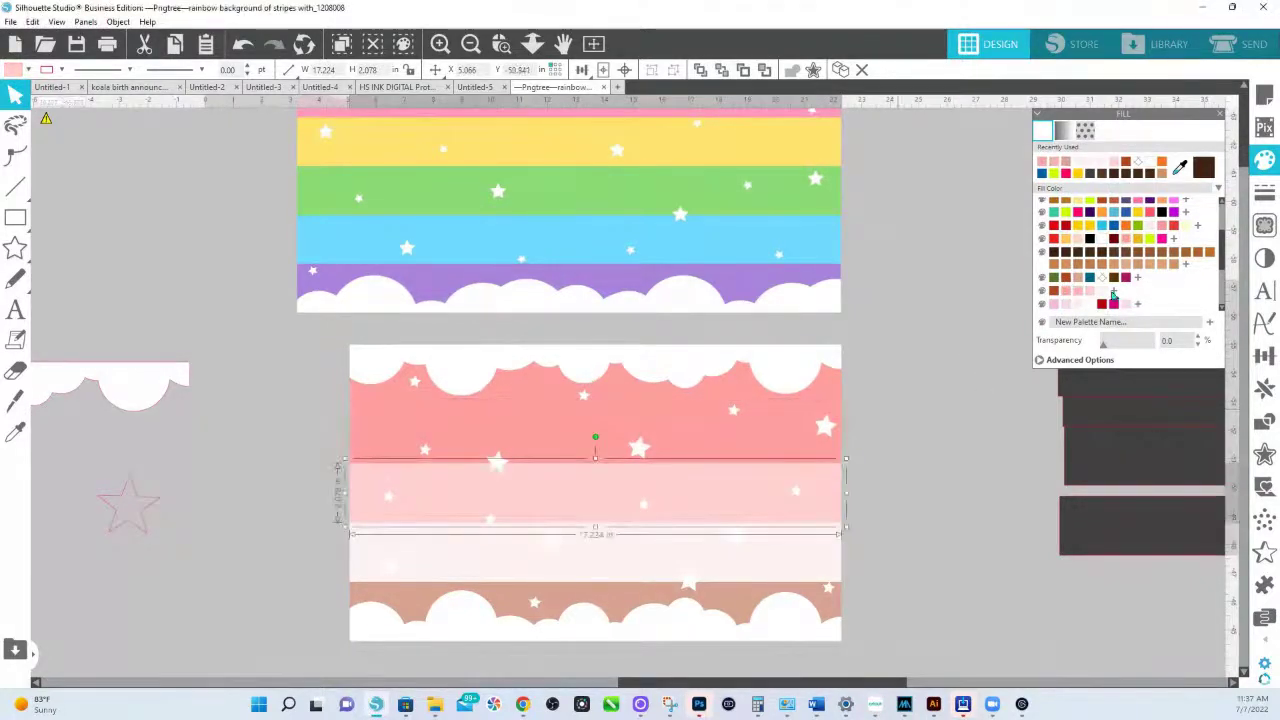
{"action": "left_click", "coordinate": [1078, 296]}
{"action": "left_click", "coordinate": [757, 543]}
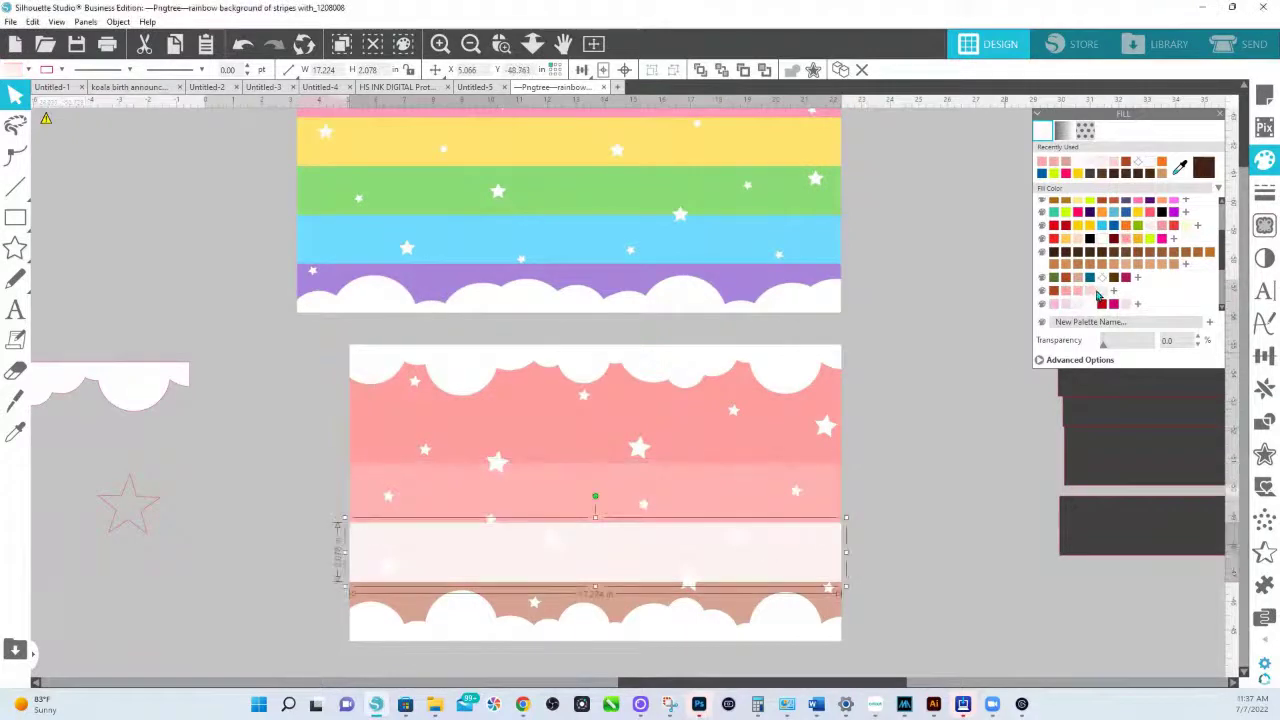
{"action": "left_click", "coordinate": [1091, 292]}
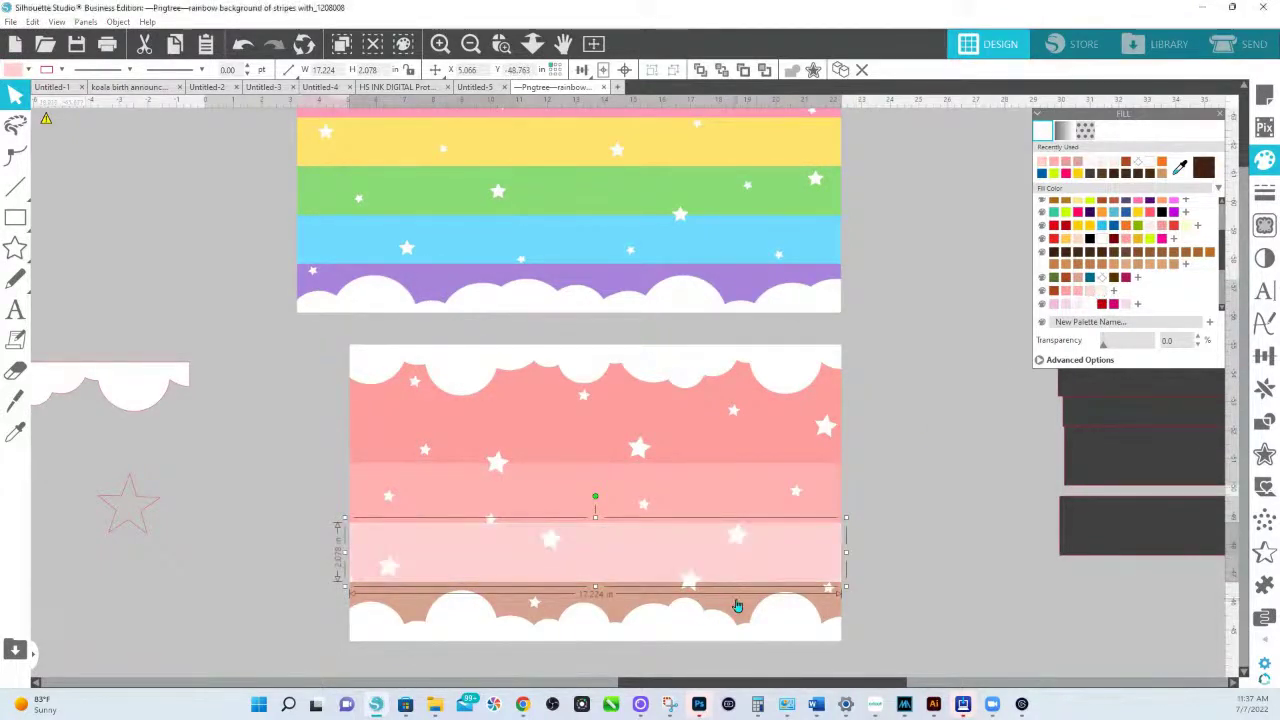
{"action": "left_click", "coordinate": [740, 606]}
{"action": "left_click", "coordinate": [1099, 291]}
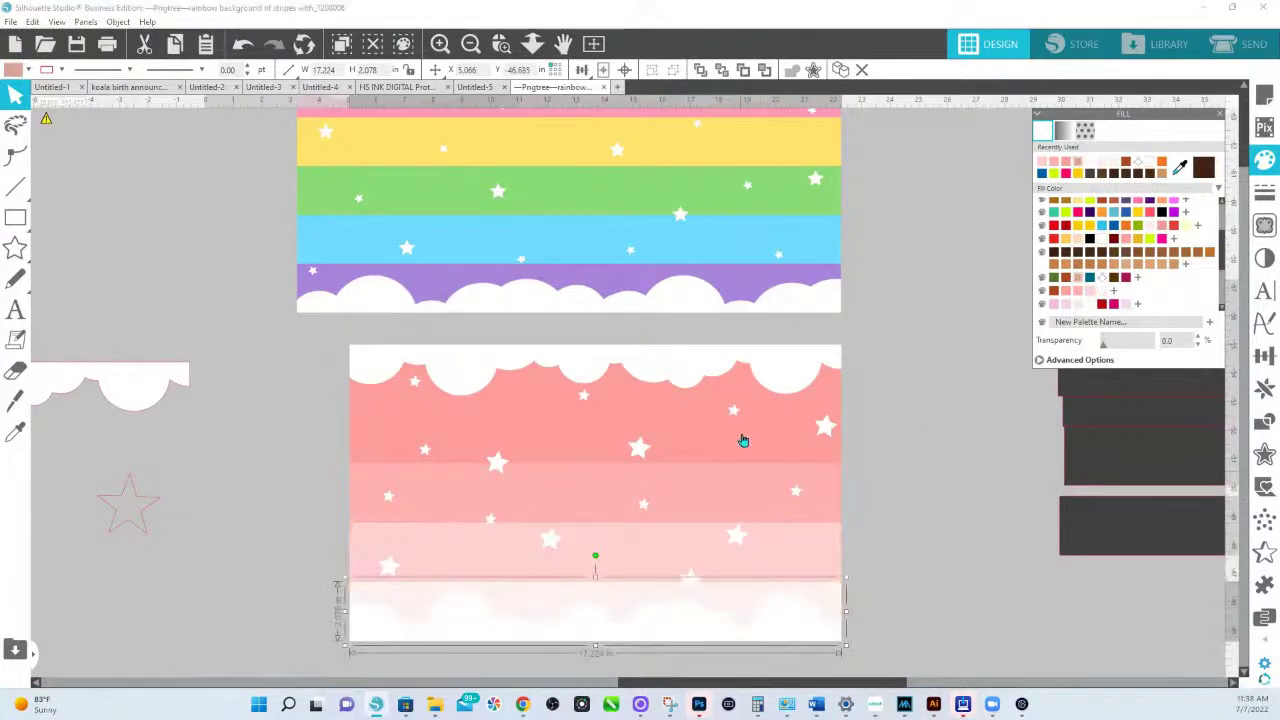
- Fill the top stripe behind the upper clouds with tan brown
{"action": "left_click", "coordinate": [743, 381]}
{"action": "left_click", "coordinate": [1076, 282]}
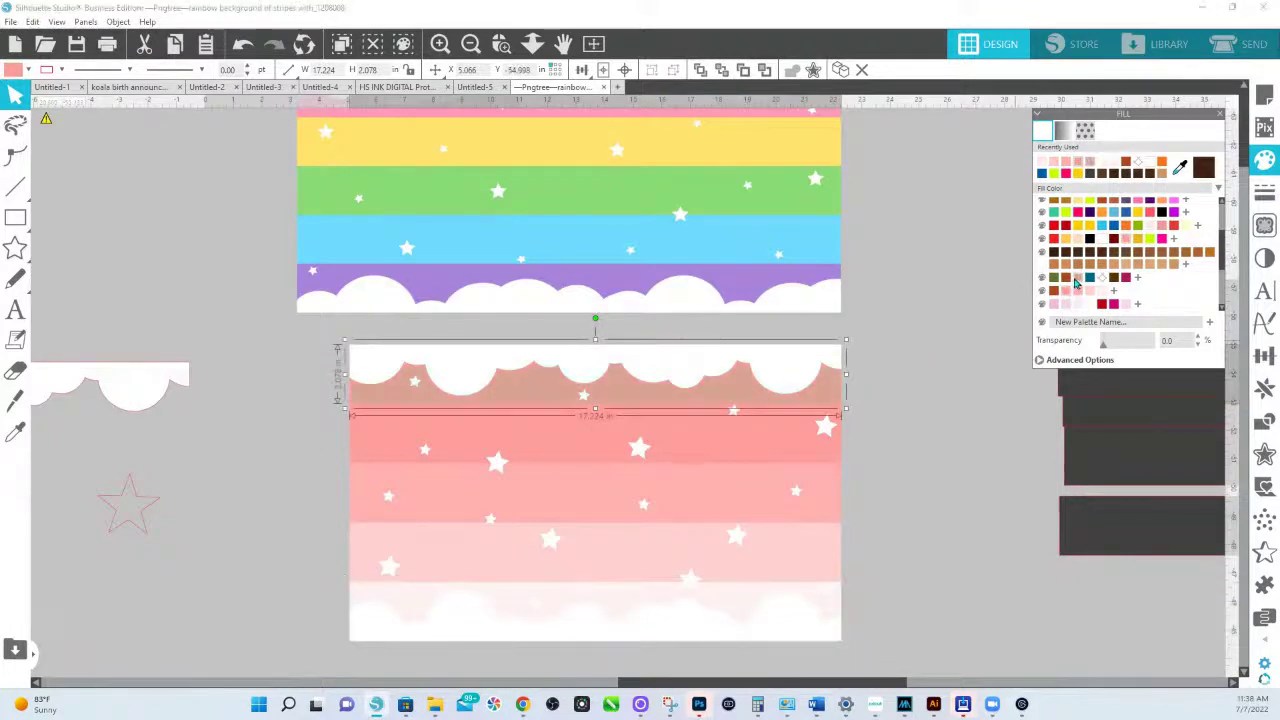
{"action": "left_click", "coordinate": [918, 418]}
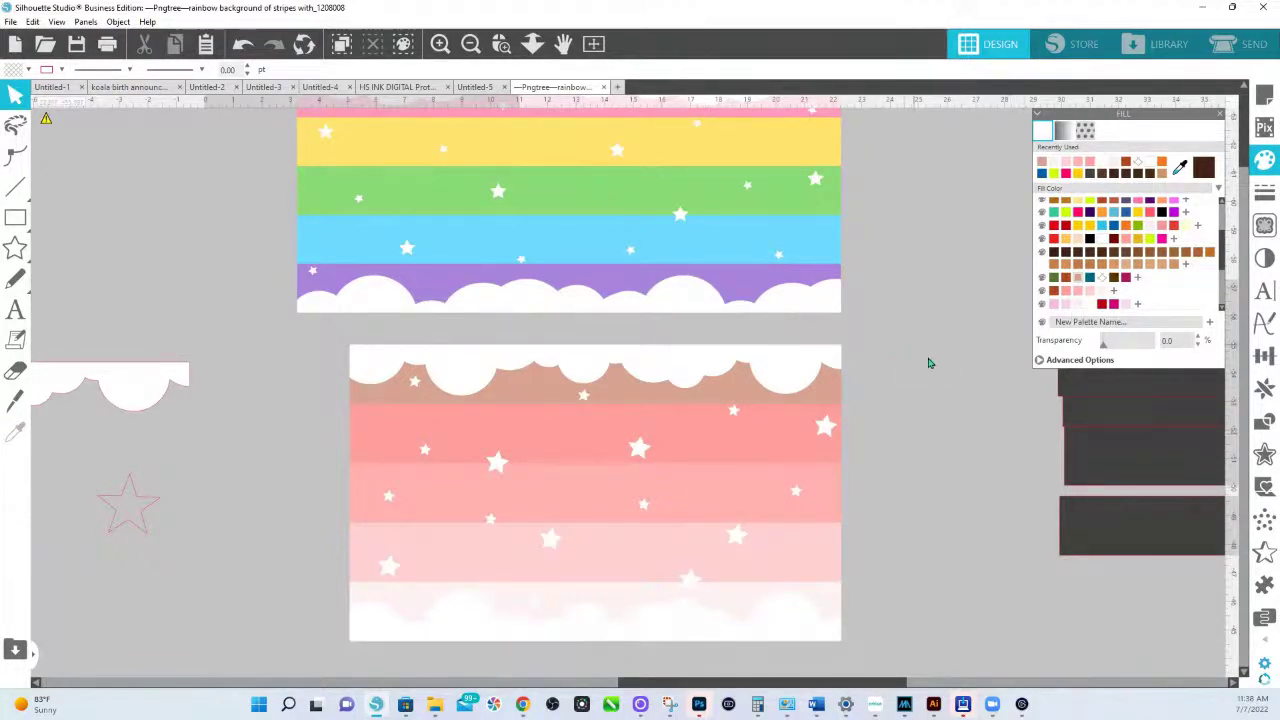
{"action": "left_click", "coordinate": [737, 400]}
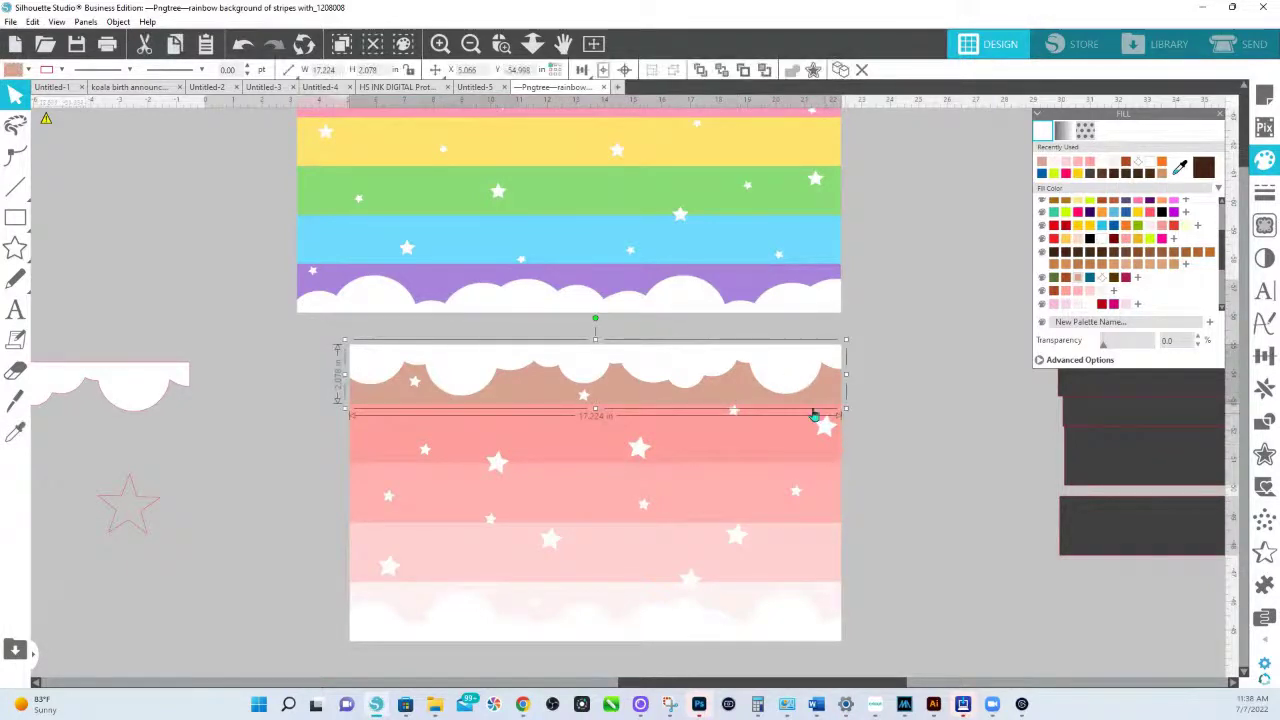
{"action": "left_click", "coordinate": [761, 448]}
{"action": "left_click", "coordinate": [735, 500]}
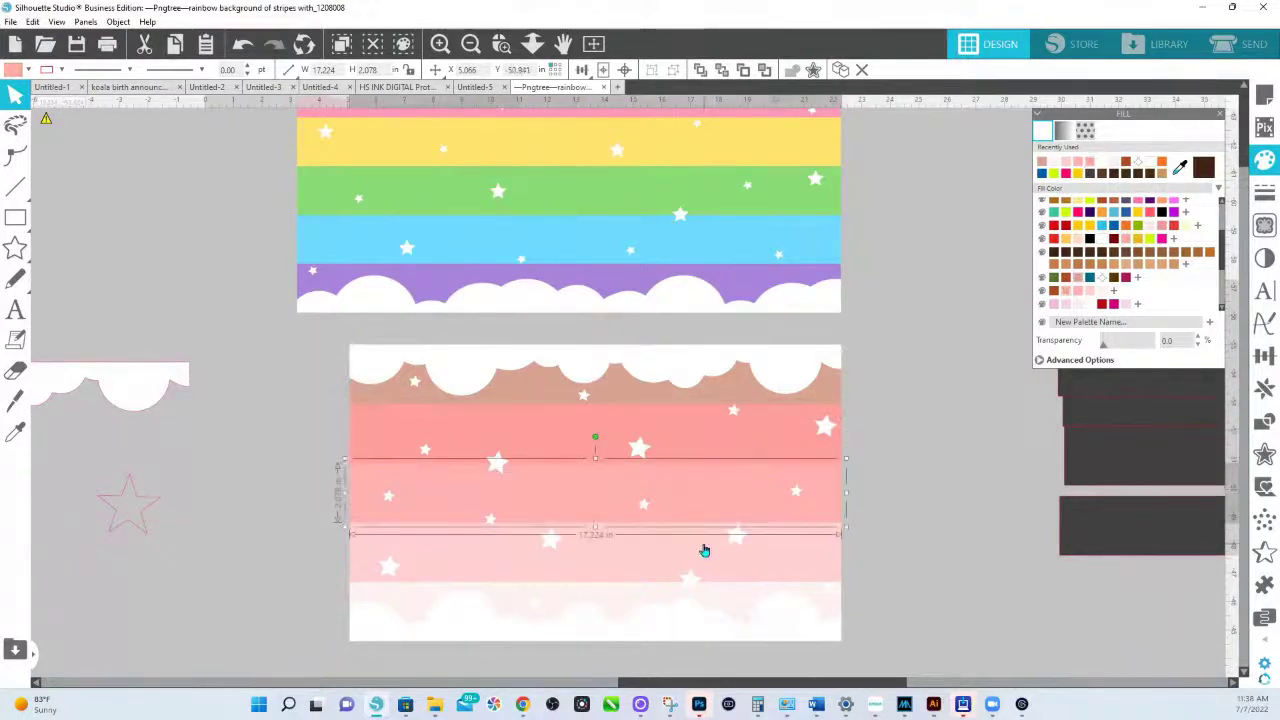
- Try moving the tan stripe out of the design and lowering the upper cloud border onto the coral stripe, undoing both moves
{"action": "left_click", "coordinate": [708, 570]}
{"action": "left_click", "coordinate": [715, 601]}
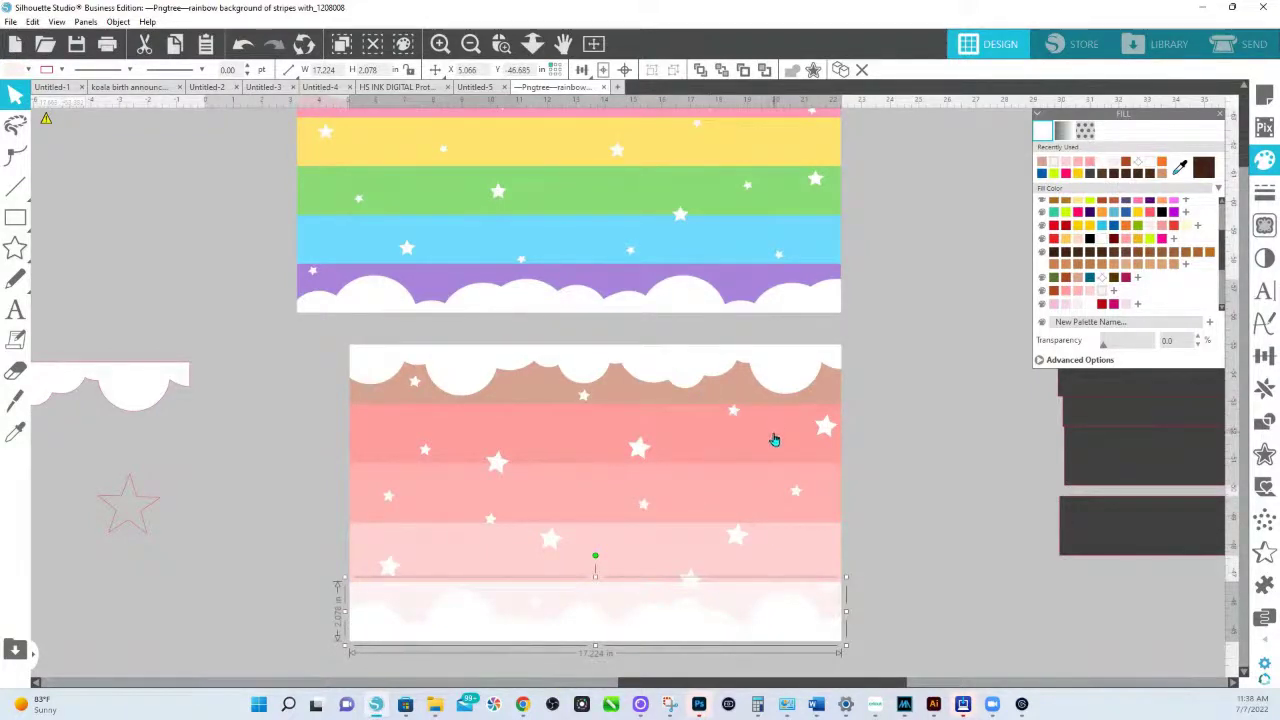
{"action": "left_click", "coordinate": [711, 398]}
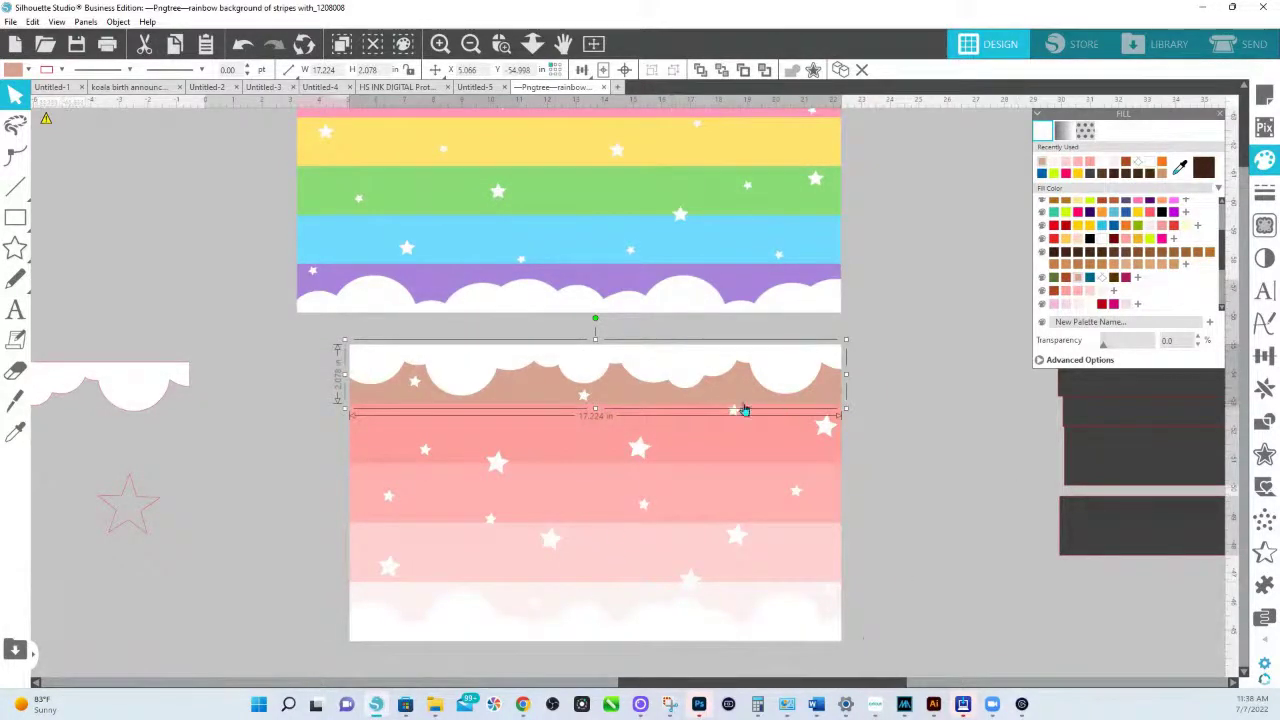
{"action": "left_click_drag", "start_coordinate": [743, 400], "coordinate": [20, 420]}
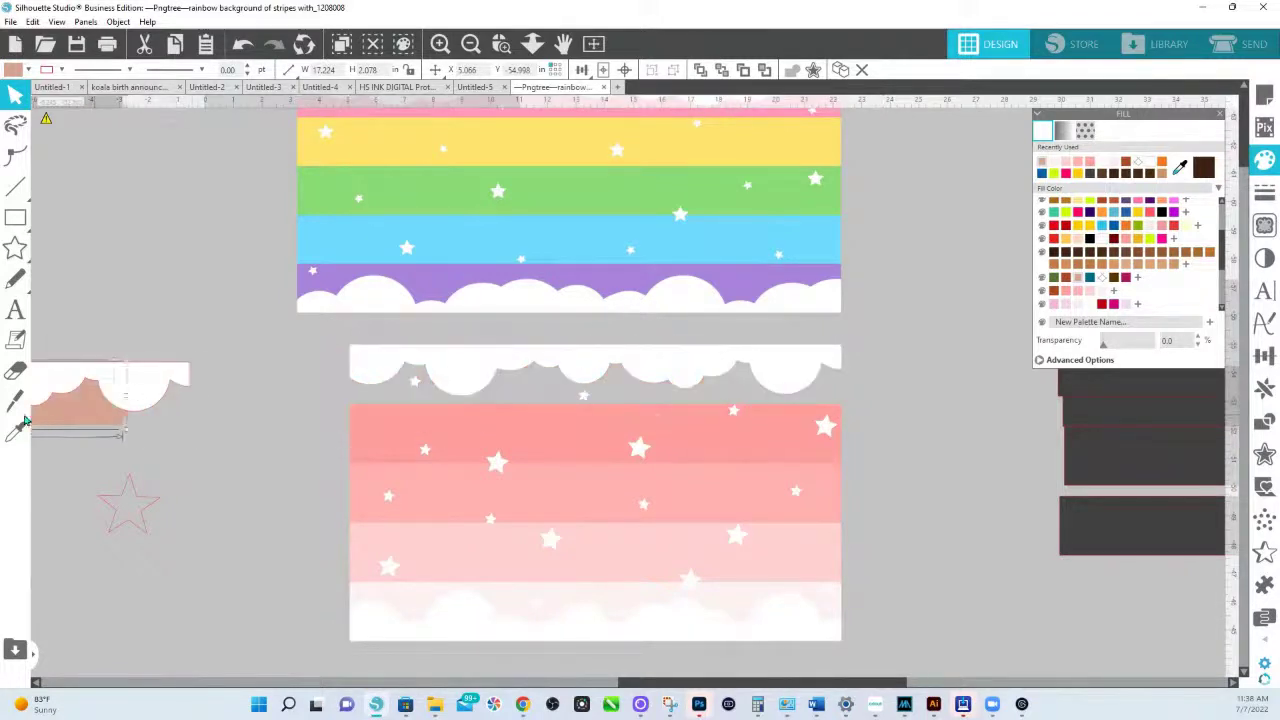
{"action": "left_click_drag", "start_coordinate": [762, 384], "coordinate": [766, 436]}
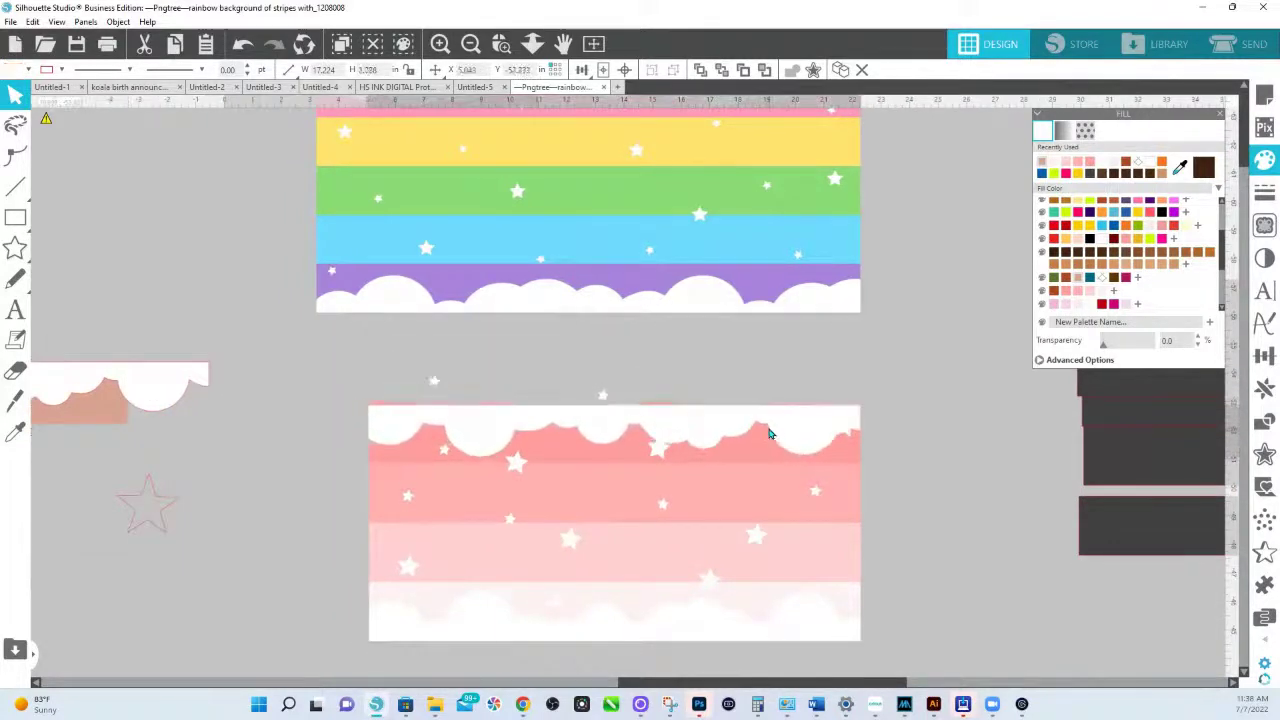
{"action": "key", "text": "ctrl+z"}
{"action": "key", "text": "i"}
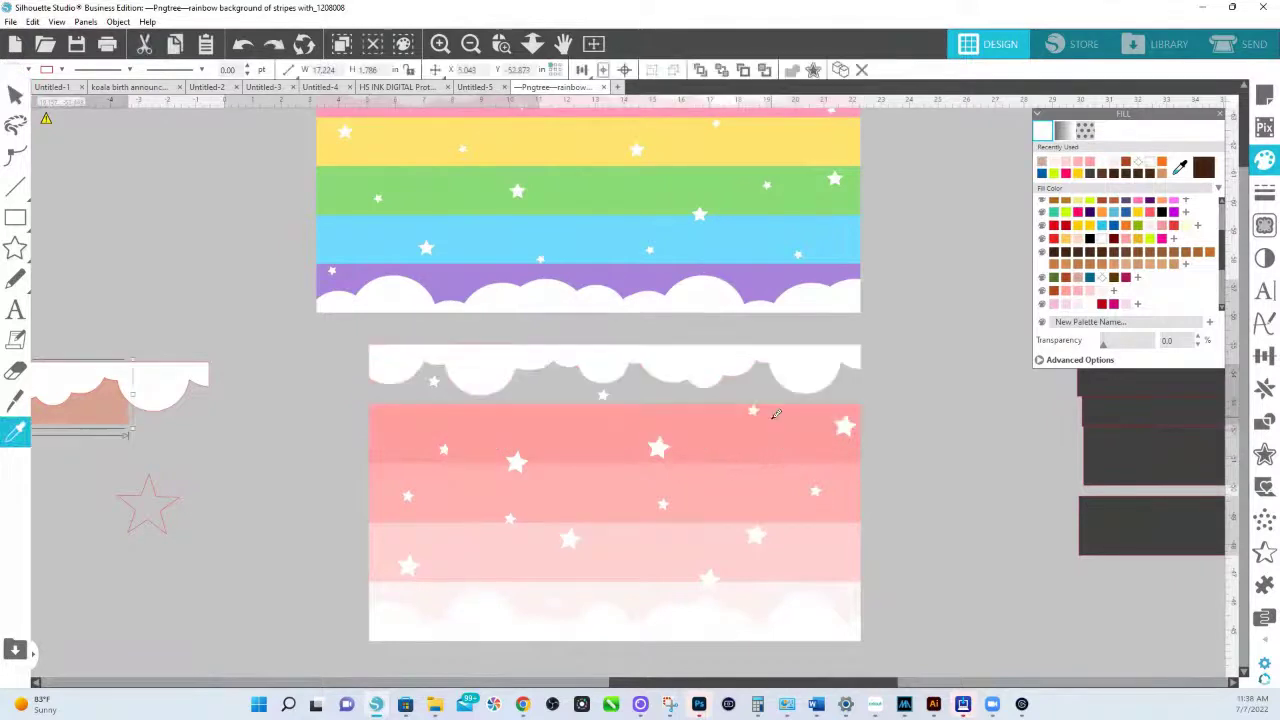
{"action": "key", "text": "ctrl+z"}
{"action": "key", "text": "v"}
{"action": "left_click", "coordinate": [910, 402]}
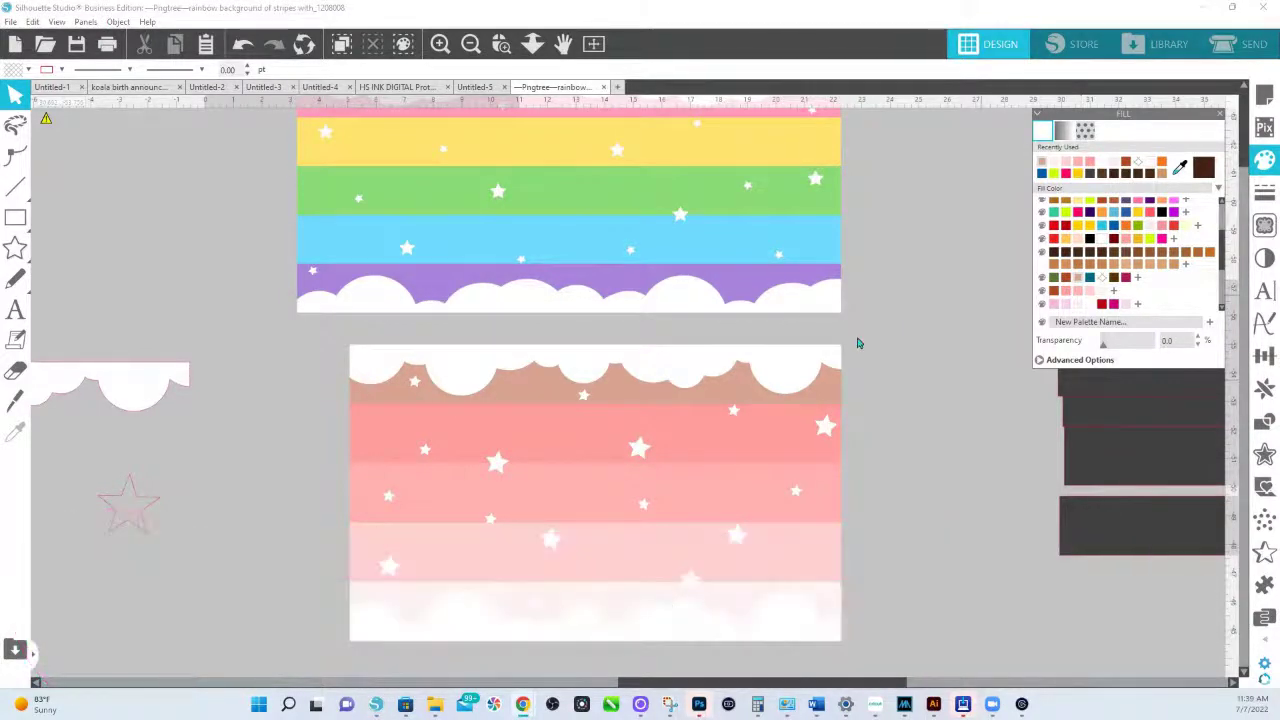
- Try the second stripe's coral pink on the top stripe behind the clouds, and restore its tan brown fill
{"action": "left_click", "coordinate": [720, 402]}
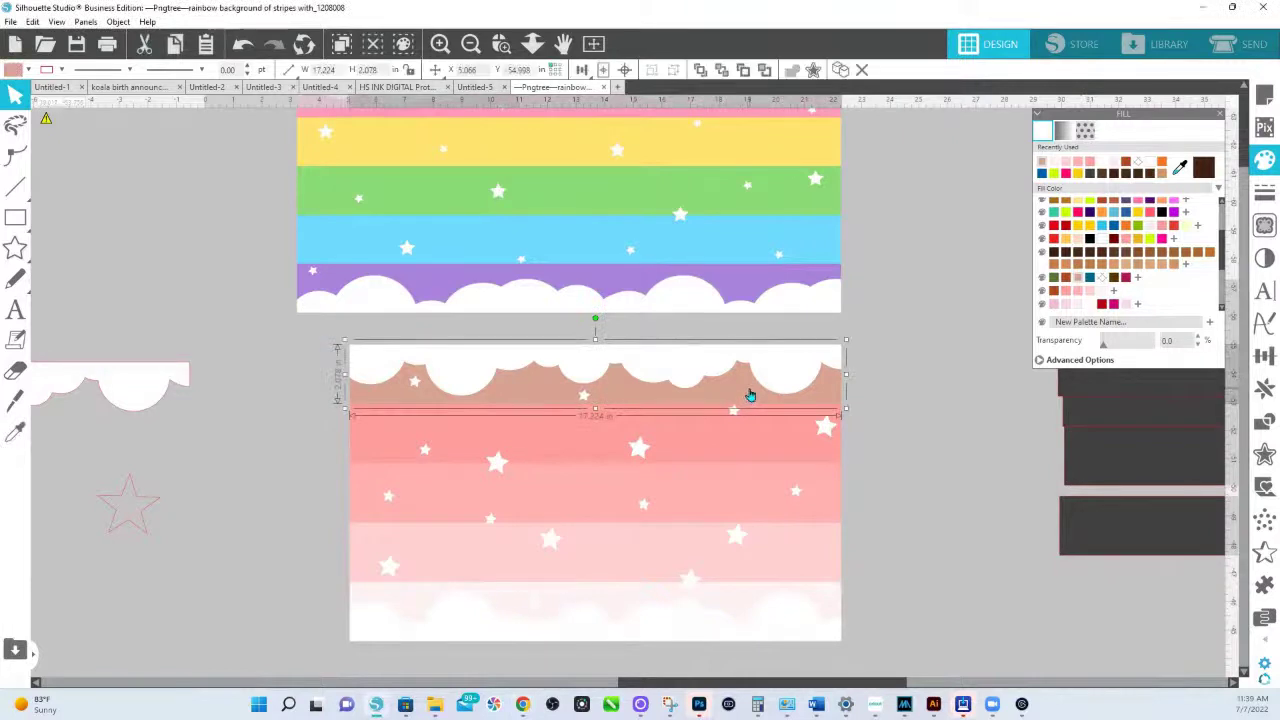
{"action": "key", "text": "i"}
{"action": "left_click", "coordinate": [739, 437]}
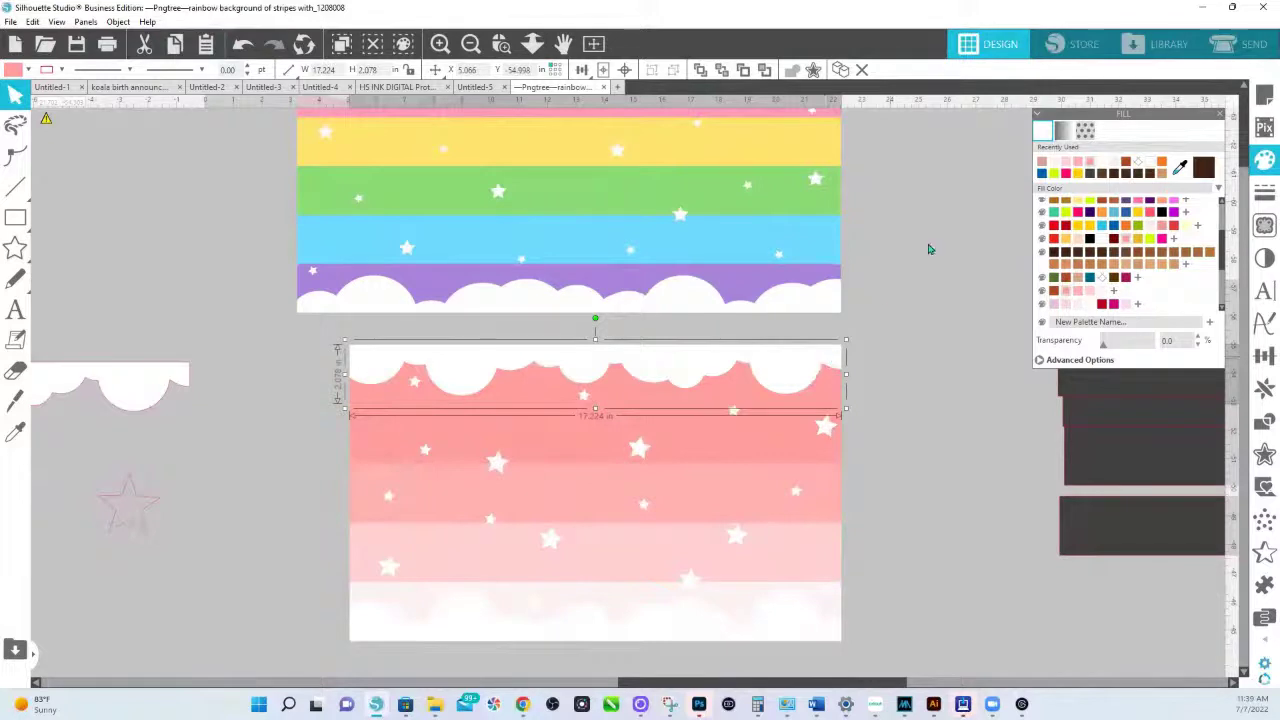
{"action": "left_click", "coordinate": [1075, 284]}
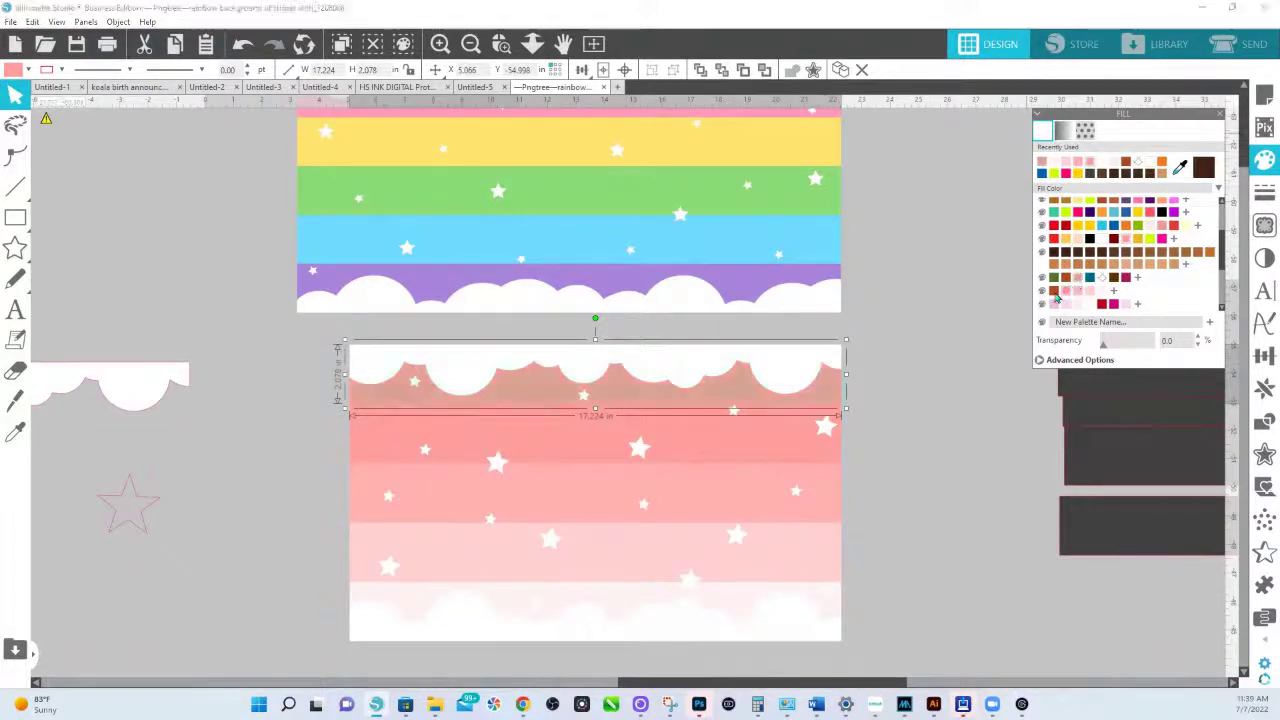
{"action": "left_click", "coordinate": [934, 403]}
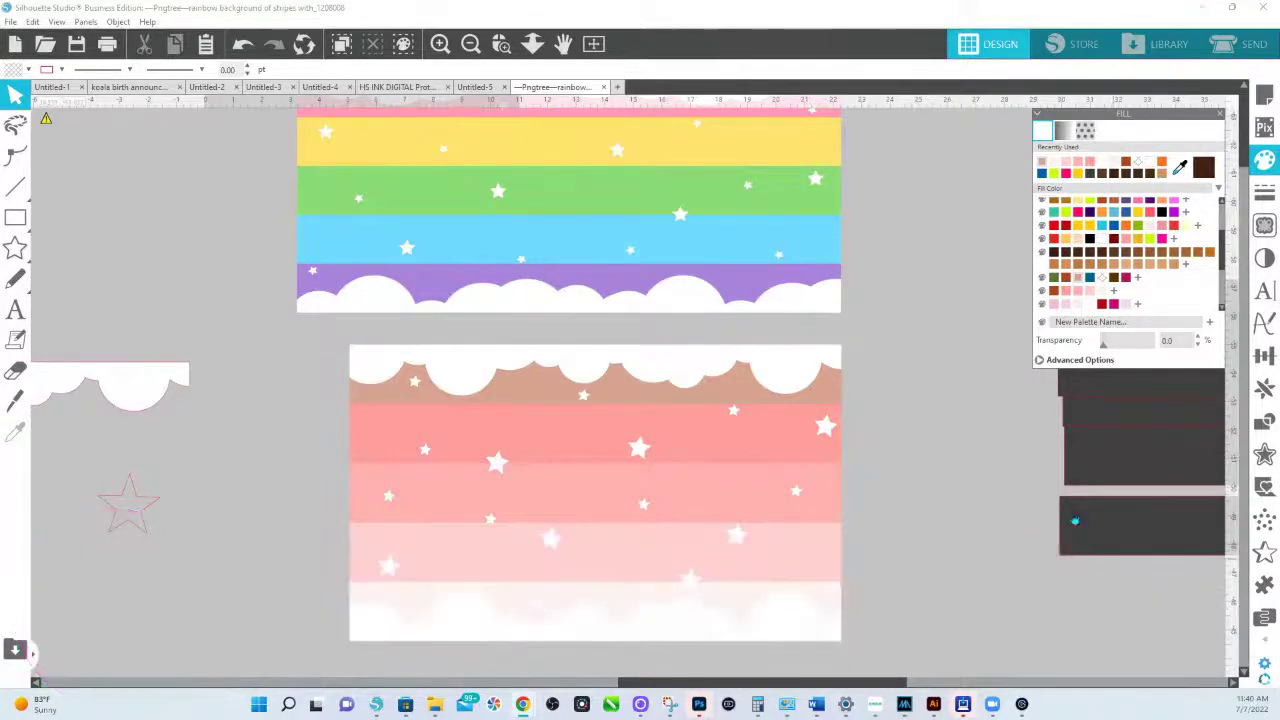
- Try moving the tan stripe out beside the design and sliding the four pink stripes up toward the upper clouds
{"action": "left_click", "coordinate": [747, 442]}
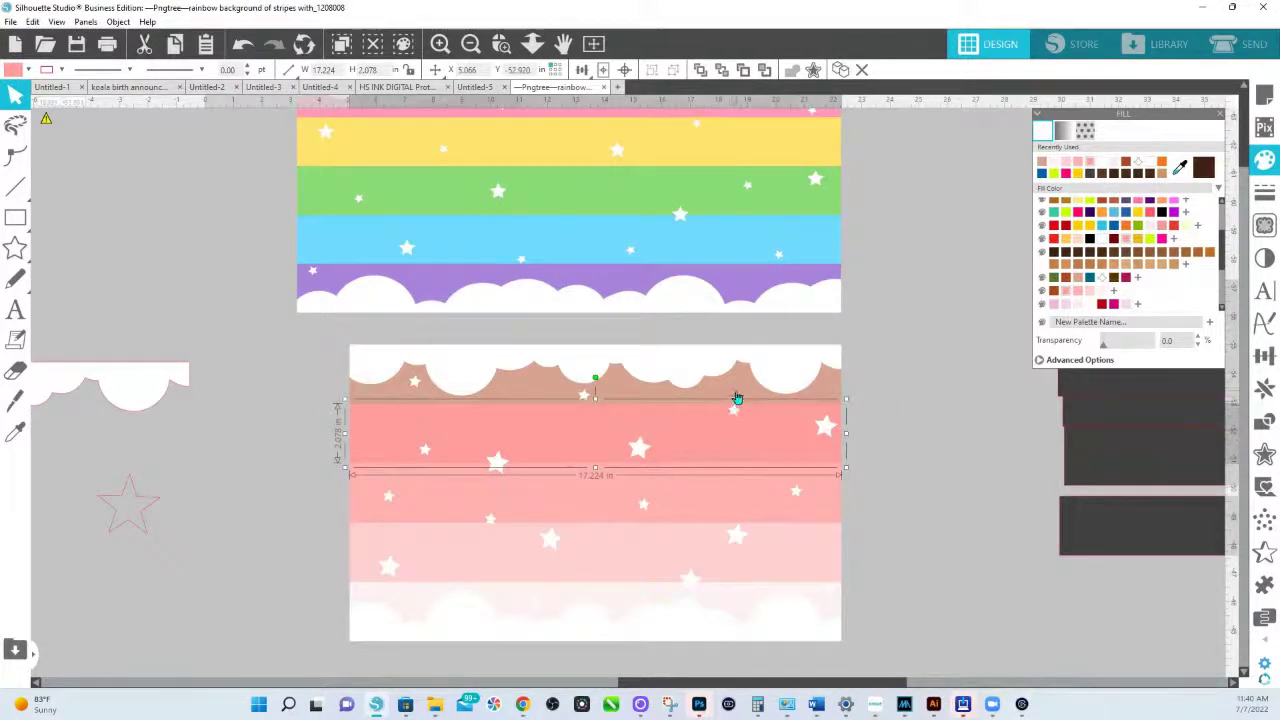
{"action": "left_click_drag", "start_coordinate": [737, 400], "coordinate": [212, 466]}
{"action": "double_click", "coordinate": [491, 442]}
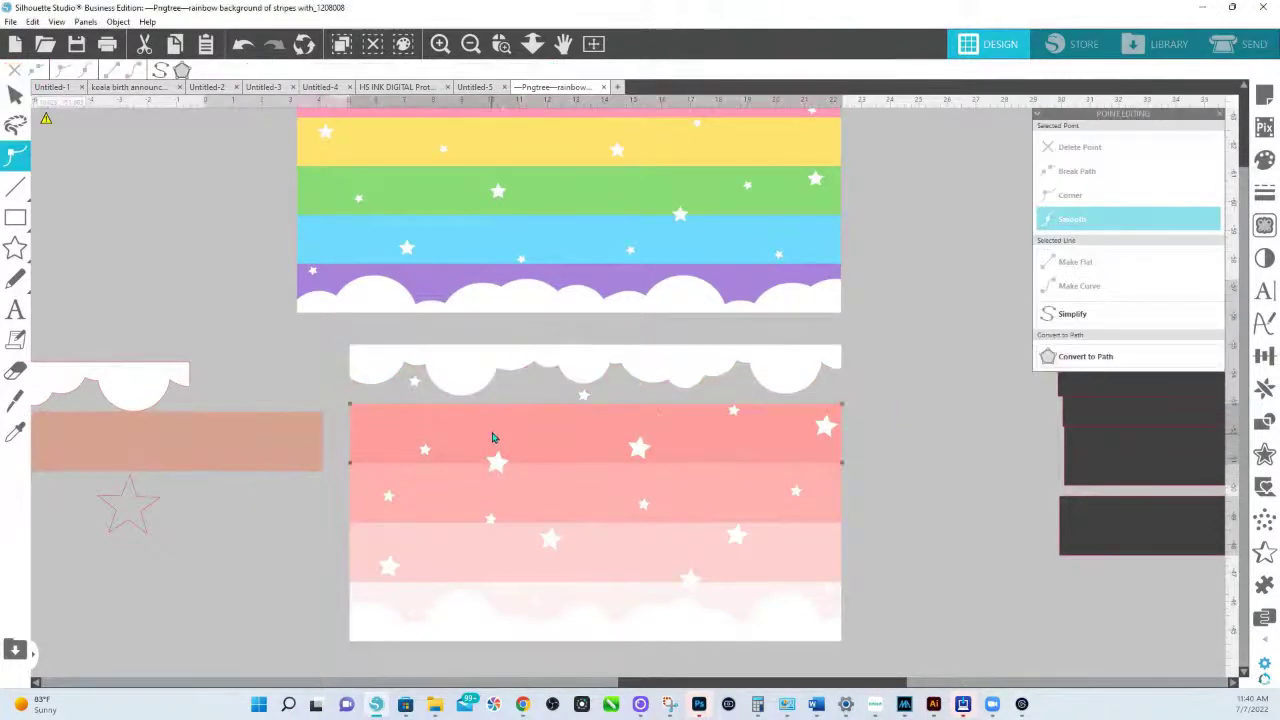
{"action": "left_click_drag", "start_coordinate": [491, 437], "coordinate": [490, 418]}
{"action": "left_click_drag", "start_coordinate": [476, 486], "coordinate": [474, 463]}
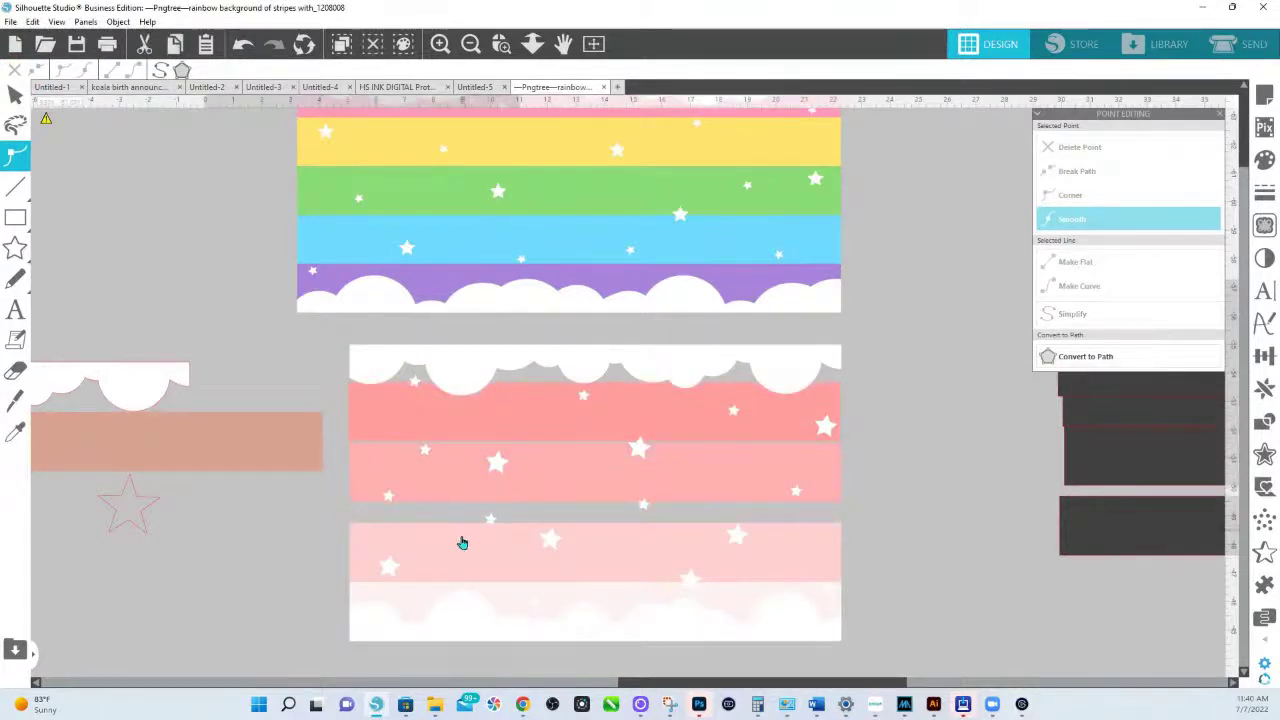
{"action": "left_click_drag", "start_coordinate": [460, 548], "coordinate": [463, 540]}
{"action": "left_click_drag", "start_coordinate": [446, 594], "coordinate": [431, 571]}
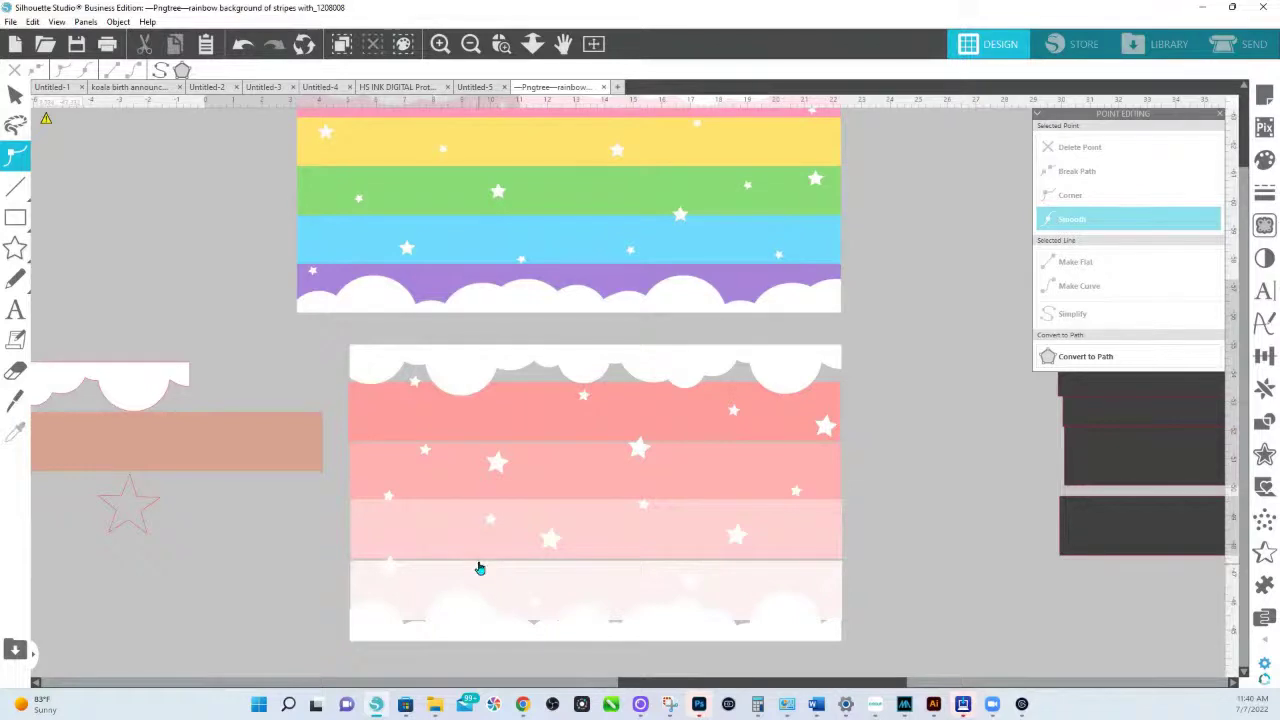
- Undo the stripe moves back to the full five-stripe background with the tan stripe behind the upper clouds
{"action": "key", "text": "ctrl+z"}
{"action": "key", "text": "ctrl+z"}
{"action": "key", "text": "ctrl+z"}
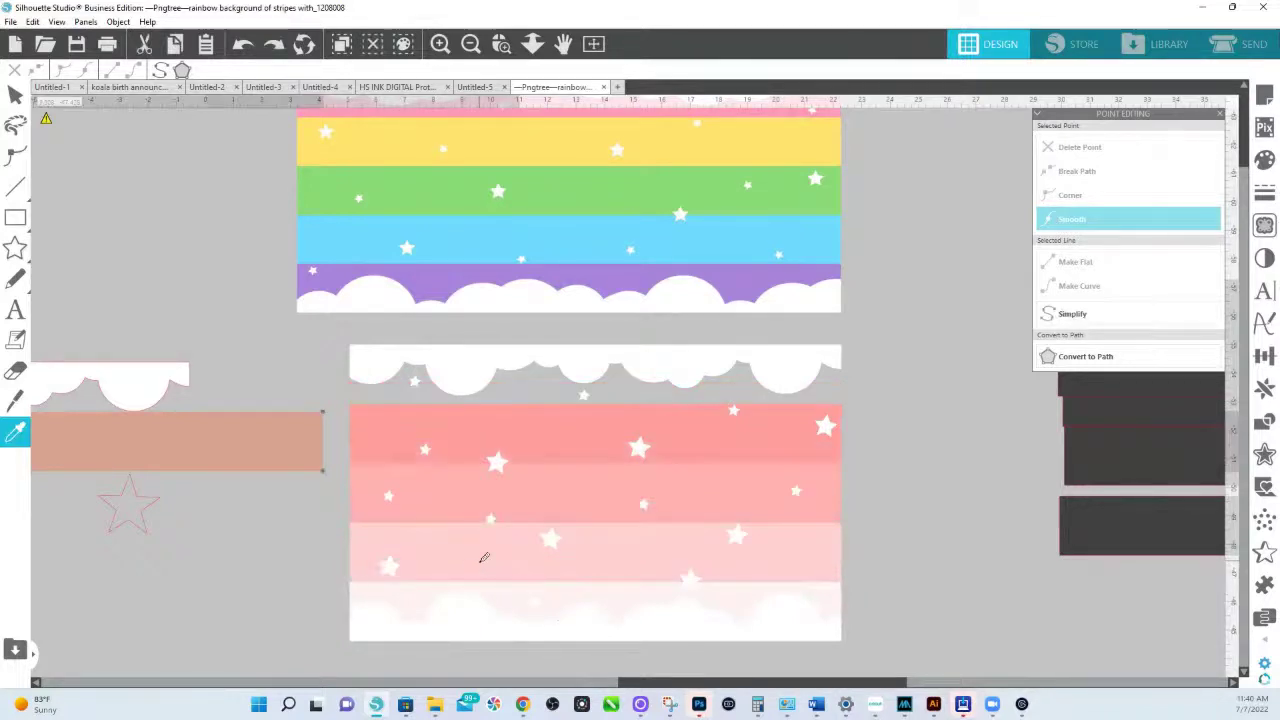
{"action": "key", "text": "ctrl+z"}
{"action": "key", "text": "ctrl+z"}
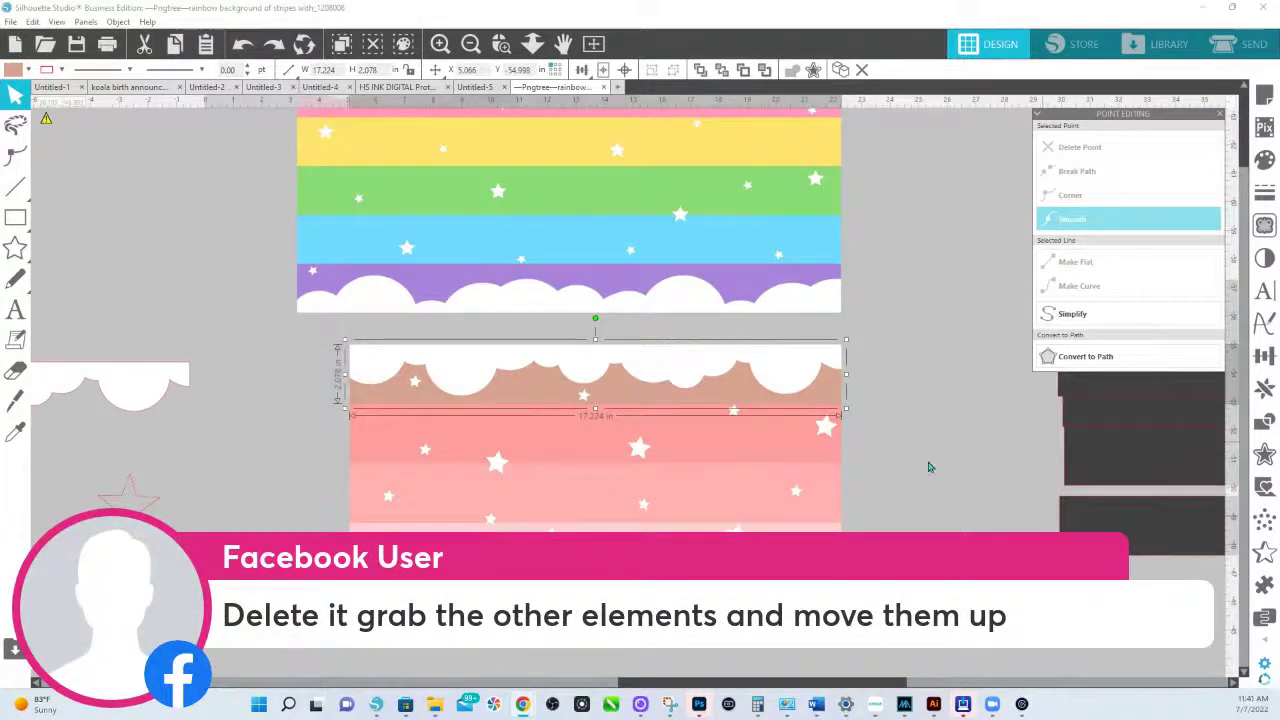
{"action": "left_click", "coordinate": [868, 518]}
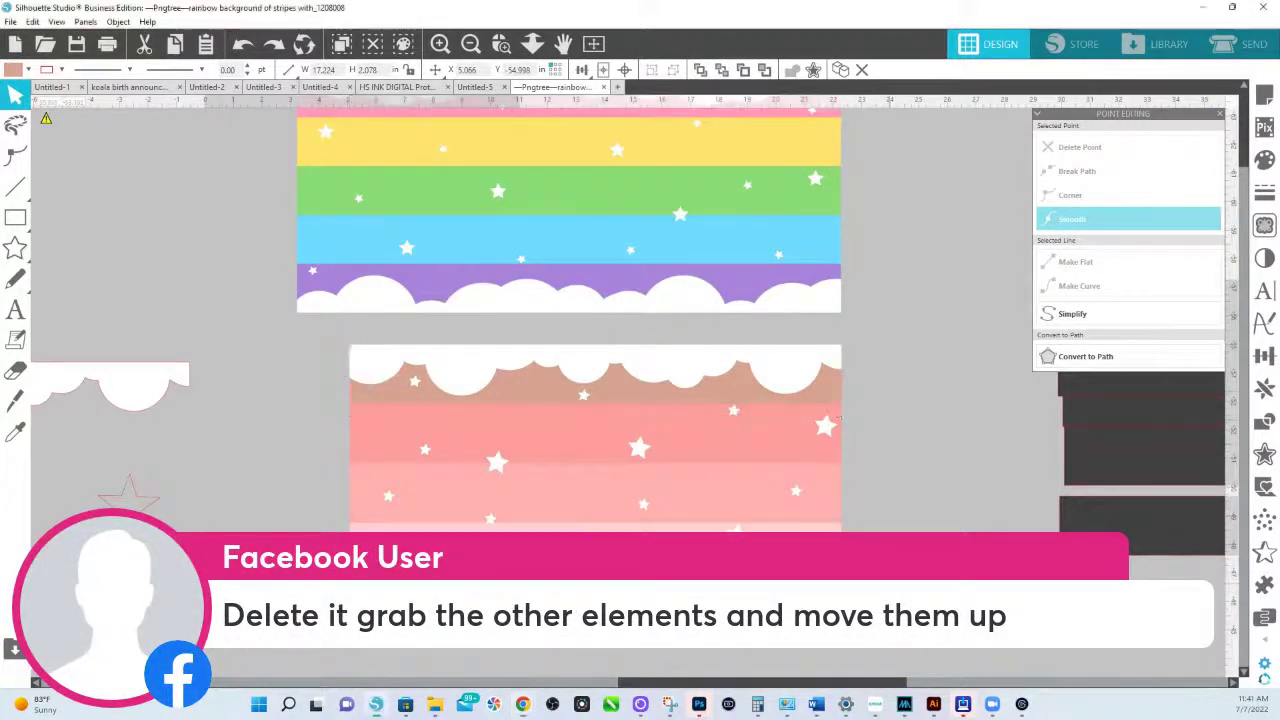
{"action": "left_click", "coordinate": [842, 434]}
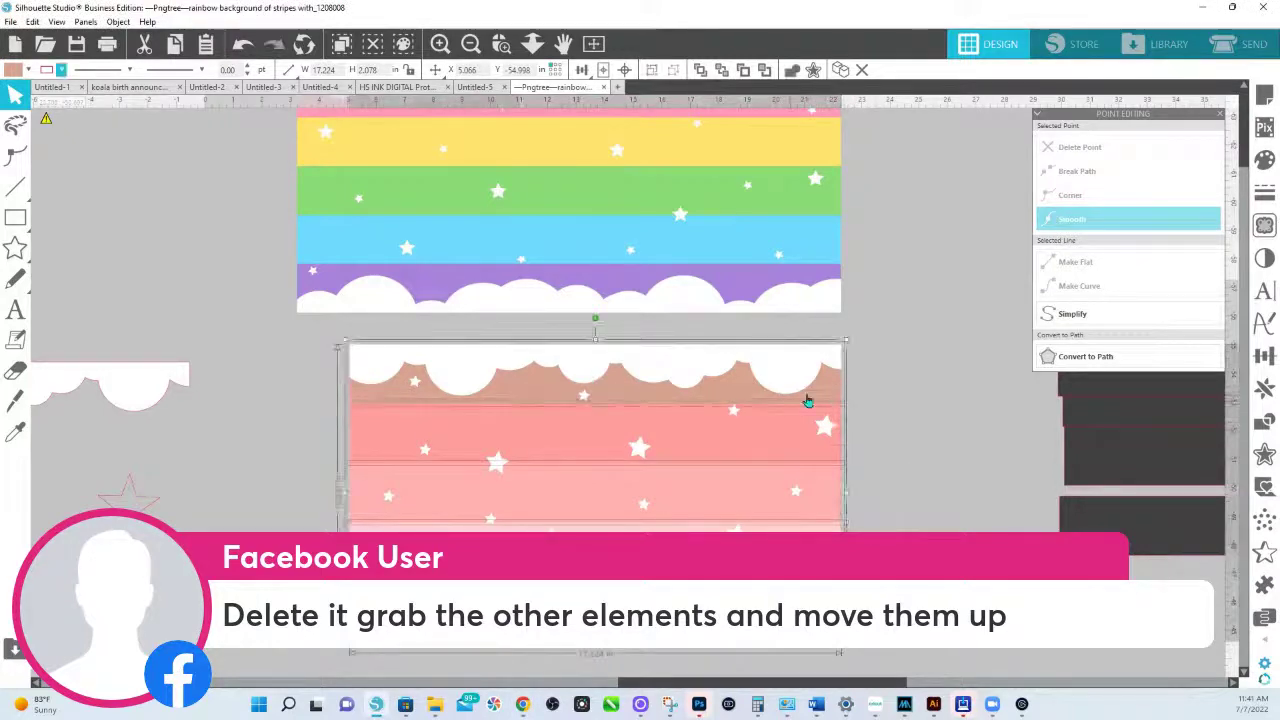
{"action": "left_click_drag", "start_coordinate": [808, 400], "coordinate": [832, 389]}
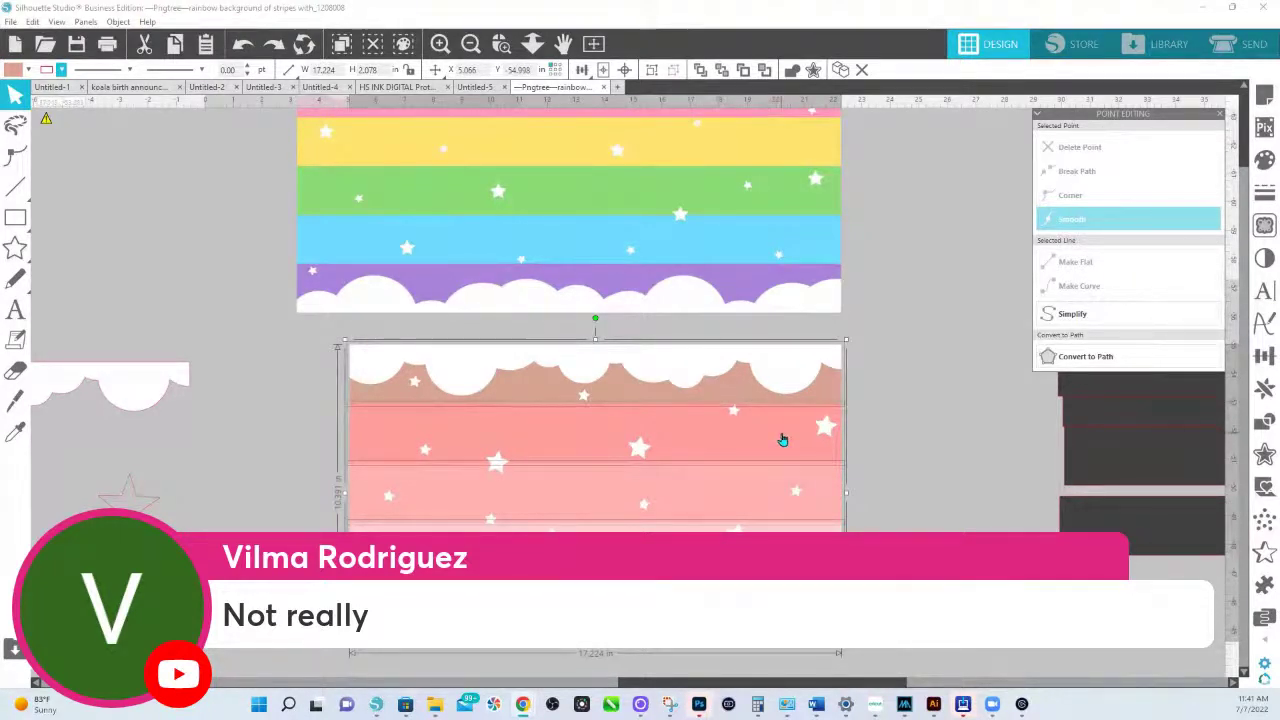
{"action": "left_click", "coordinate": [918, 443]}
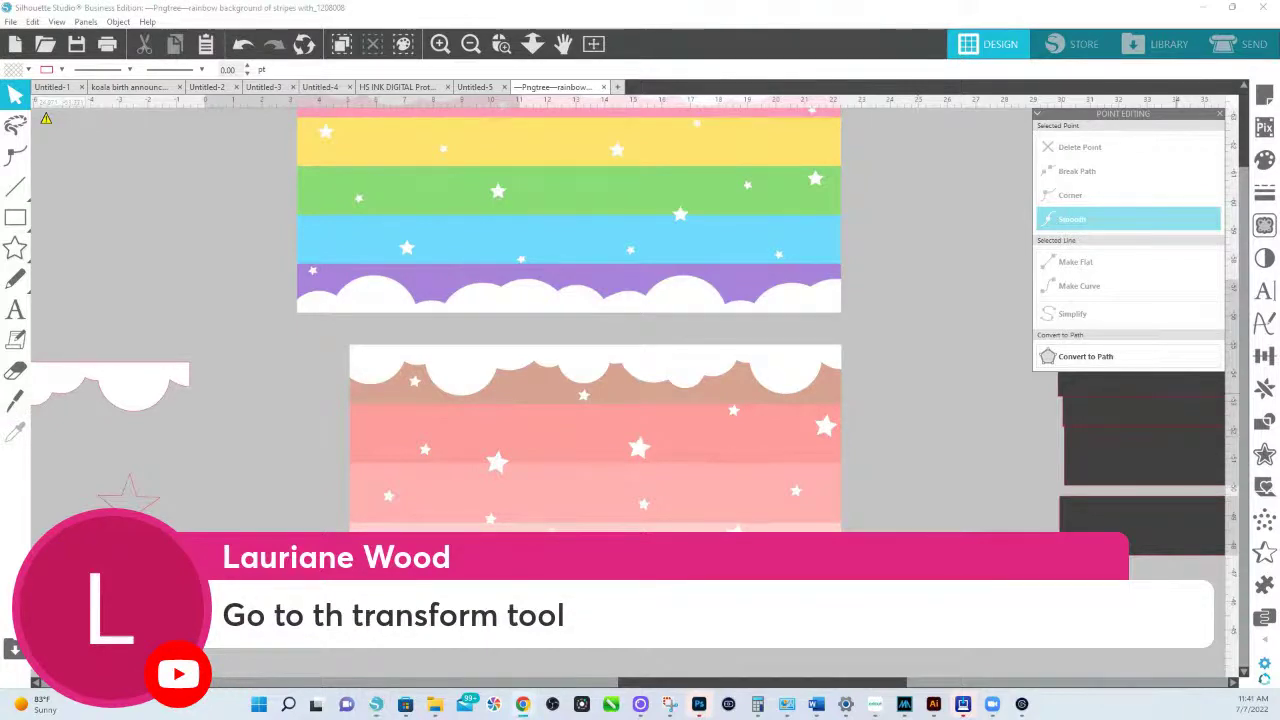
- Open the Transform align and spacing options and place them beside the pink striped background
{"action": "left_click", "coordinate": [1263, 360]}
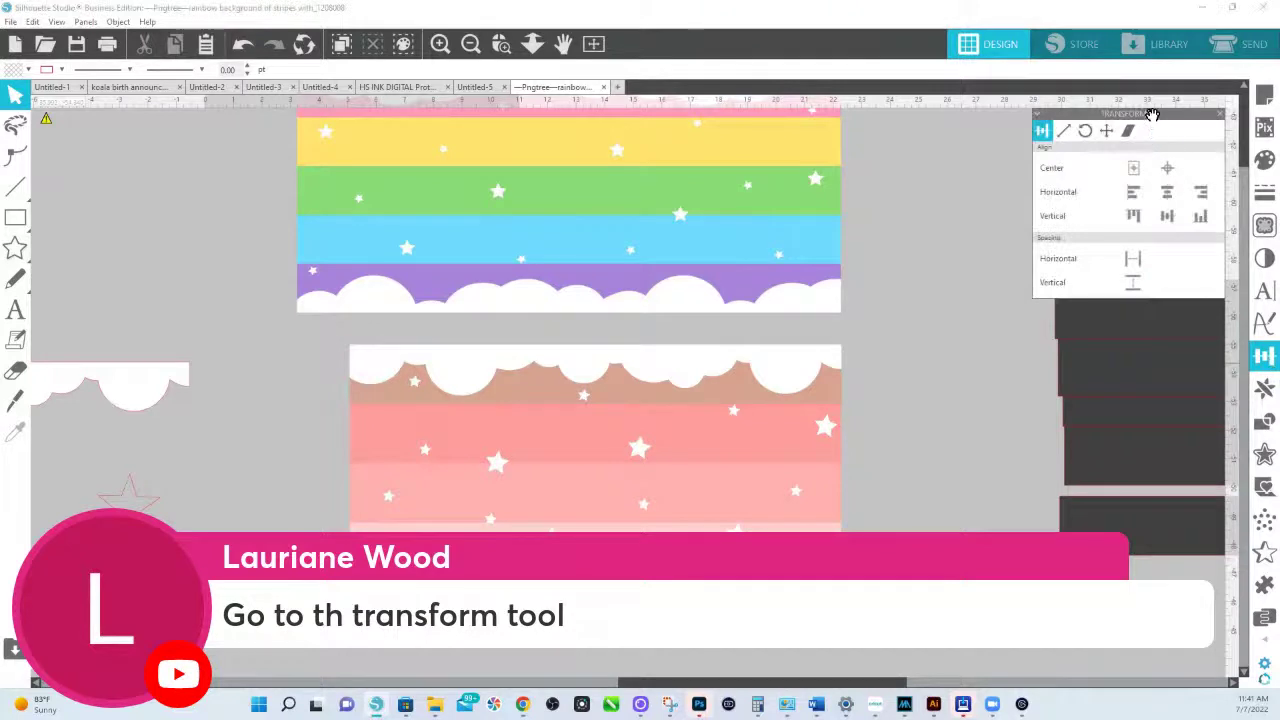
{"action": "left_click_drag", "start_coordinate": [1152, 114], "coordinate": [973, 260]}
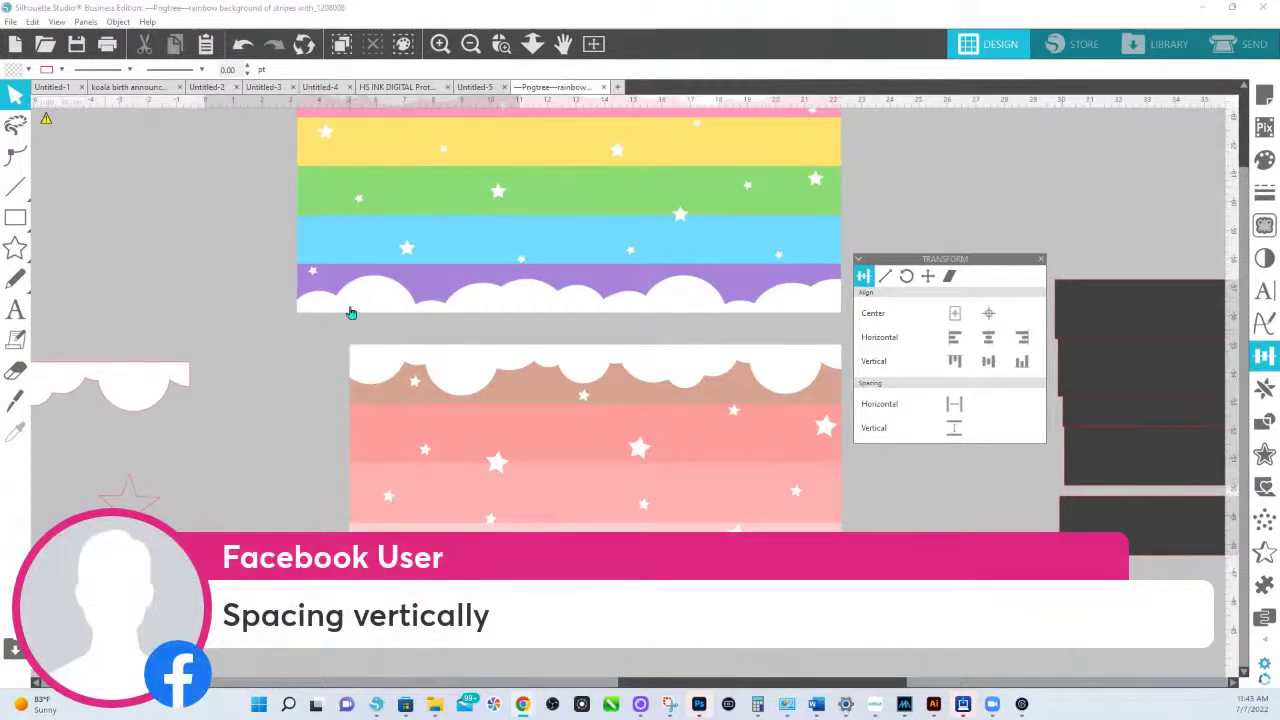
- Move the rainbow reference image aside and place a duplicate of the whole pink striped background above the original
{"action": "left_click_drag", "start_coordinate": [530, 46], "coordinate": [486, 203]}
{"action": "left_click", "coordinate": [688, 343]}
{"action": "left_click_drag", "start_coordinate": [688, 343], "coordinate": [208, 331]}
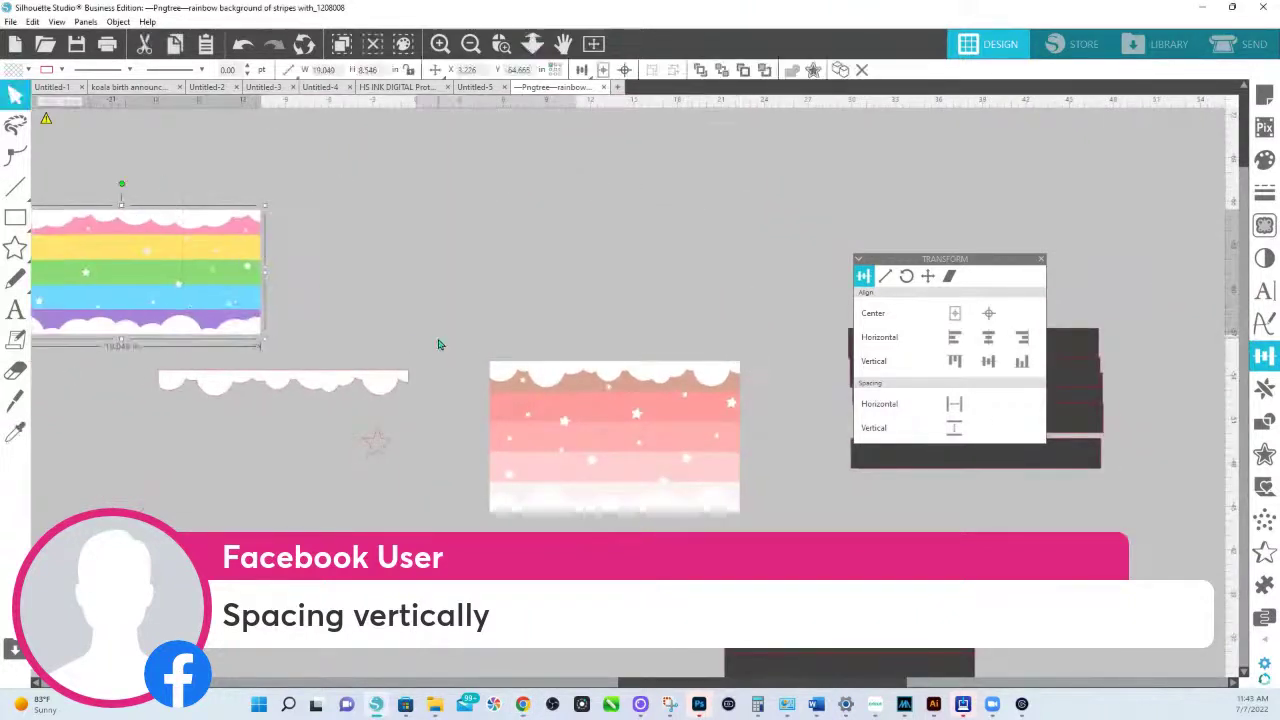
{"action": "left_click", "coordinate": [671, 510]}
{"action": "left_click_drag", "start_coordinate": [714, 521], "coordinate": [745, 295]}
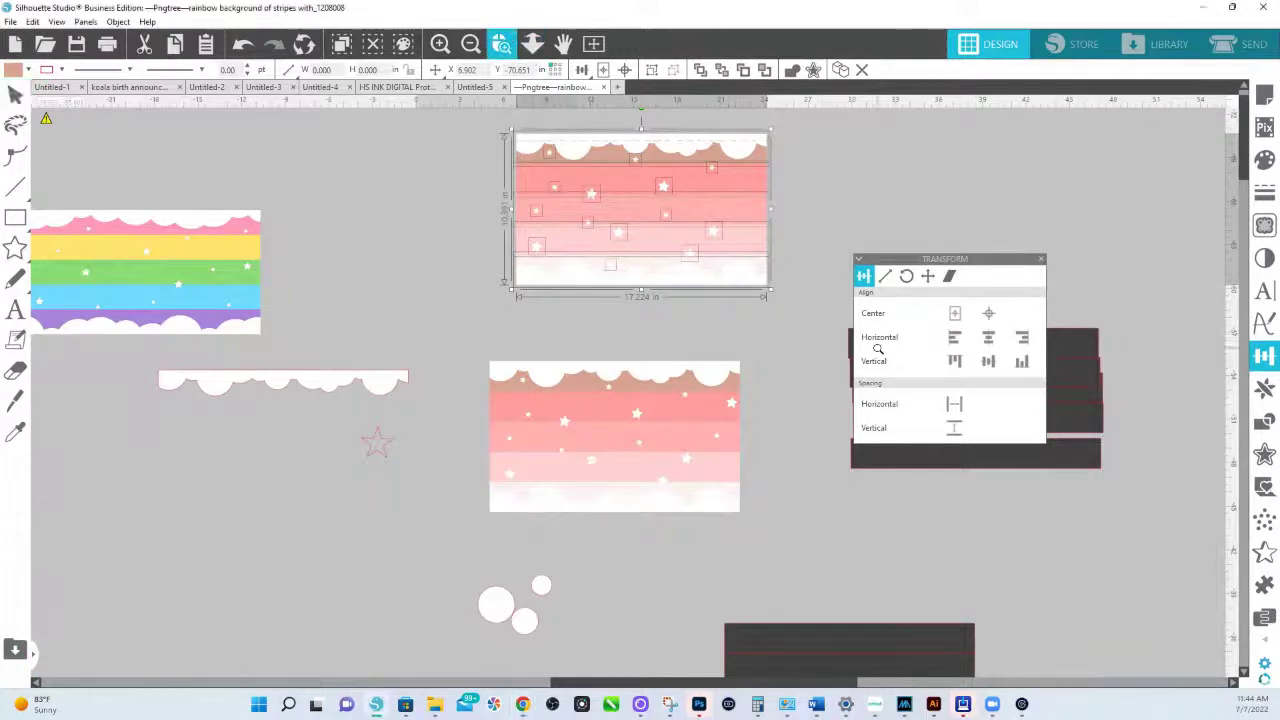
- Delete the duplicate's tan stripe and align its coral stripe to the top edge behind the upper clouds
{"action": "left_click", "coordinate": [501, 44]}
{"action": "left_click", "coordinate": [851, 135]}
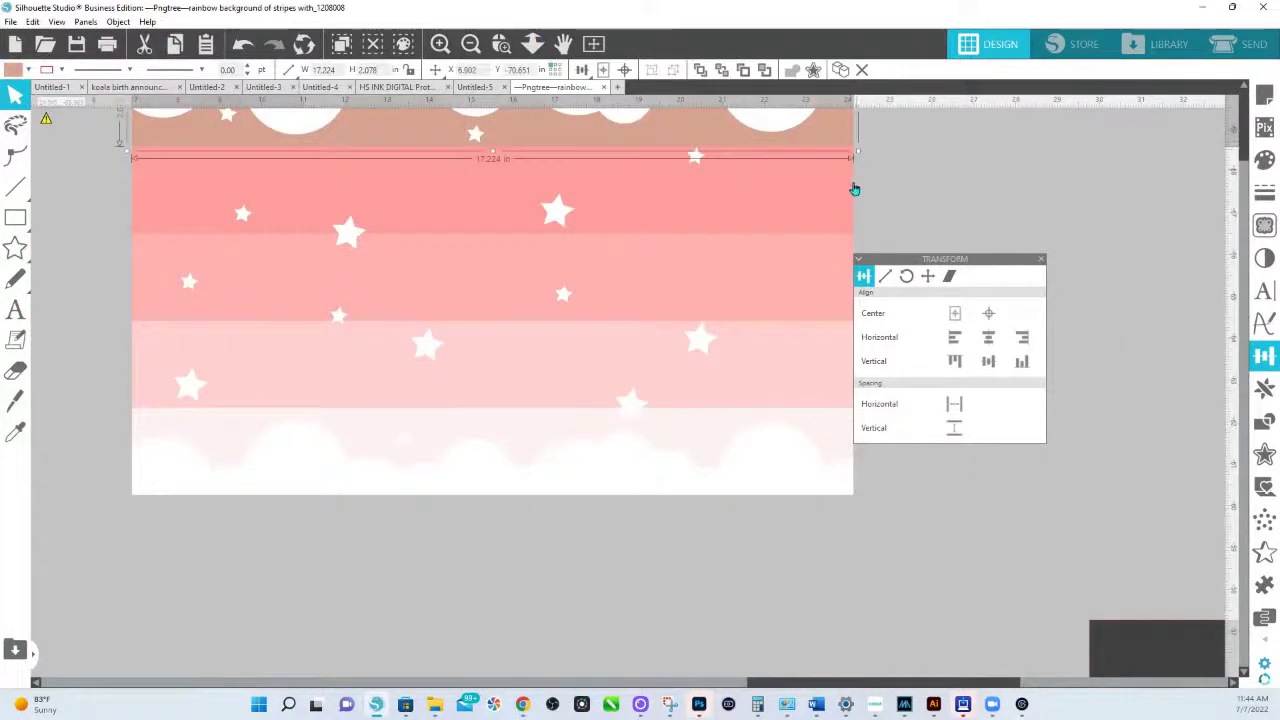
{"action": "key", "text": "Delete"}
{"action": "left_click", "coordinate": [814, 232]}
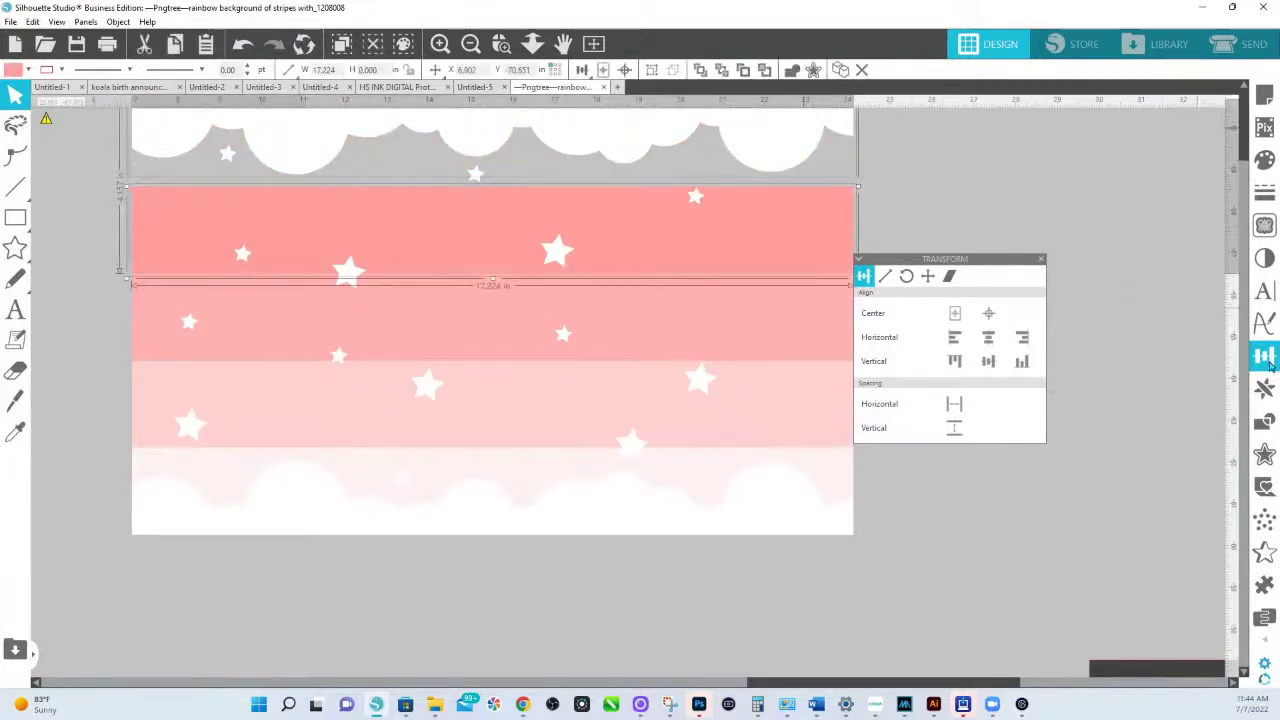
{"action": "left_click", "coordinate": [954, 361]}
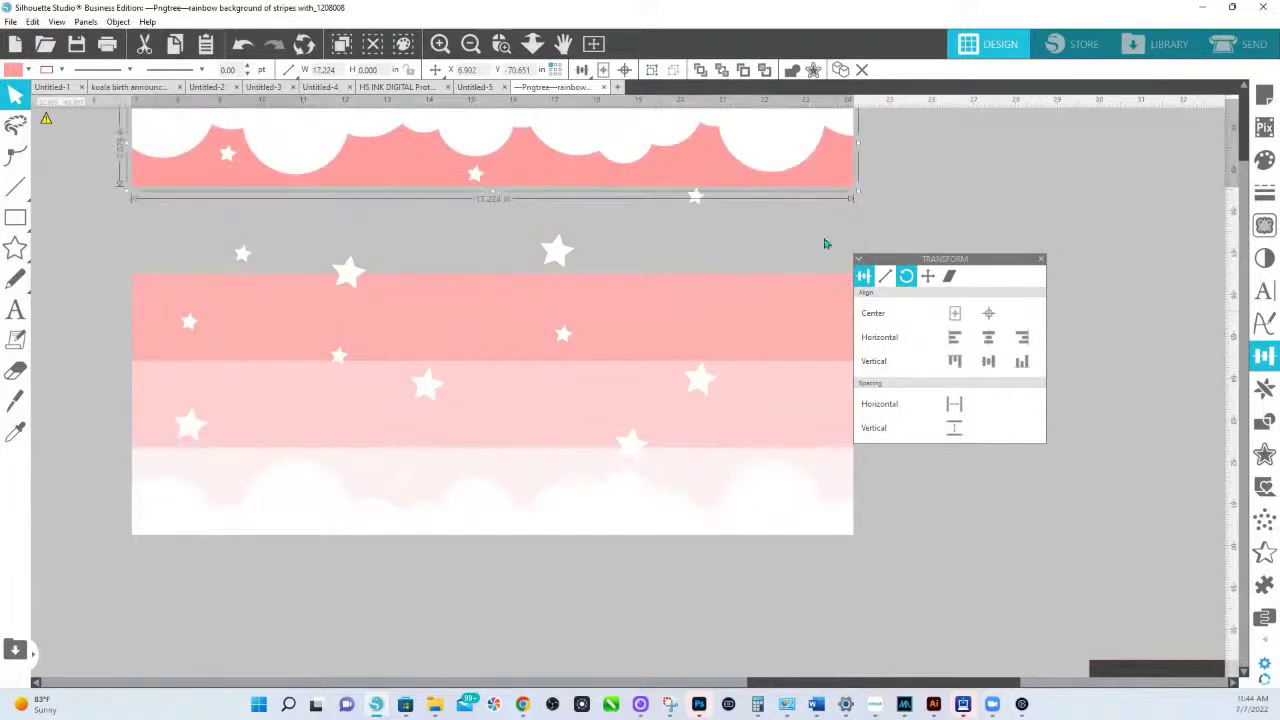
- Select all four stripes of the duplicate and space them evenly in the vertical direction
{"action": "left_click", "coordinate": [812, 319], "text": "shift"}
{"action": "left_click", "coordinate": [809, 414], "text": "shift"}
{"action": "left_click", "coordinate": [820, 486], "text": "shift"}
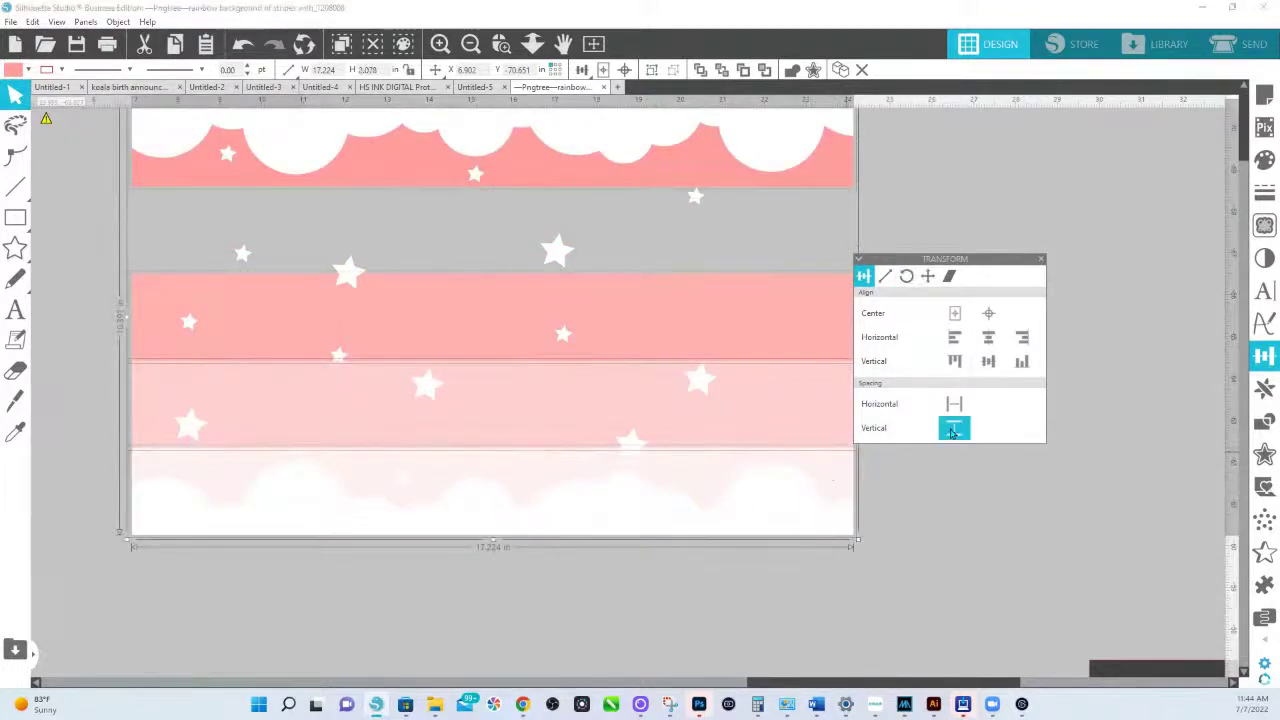
{"action": "left_click", "coordinate": [954, 428]}
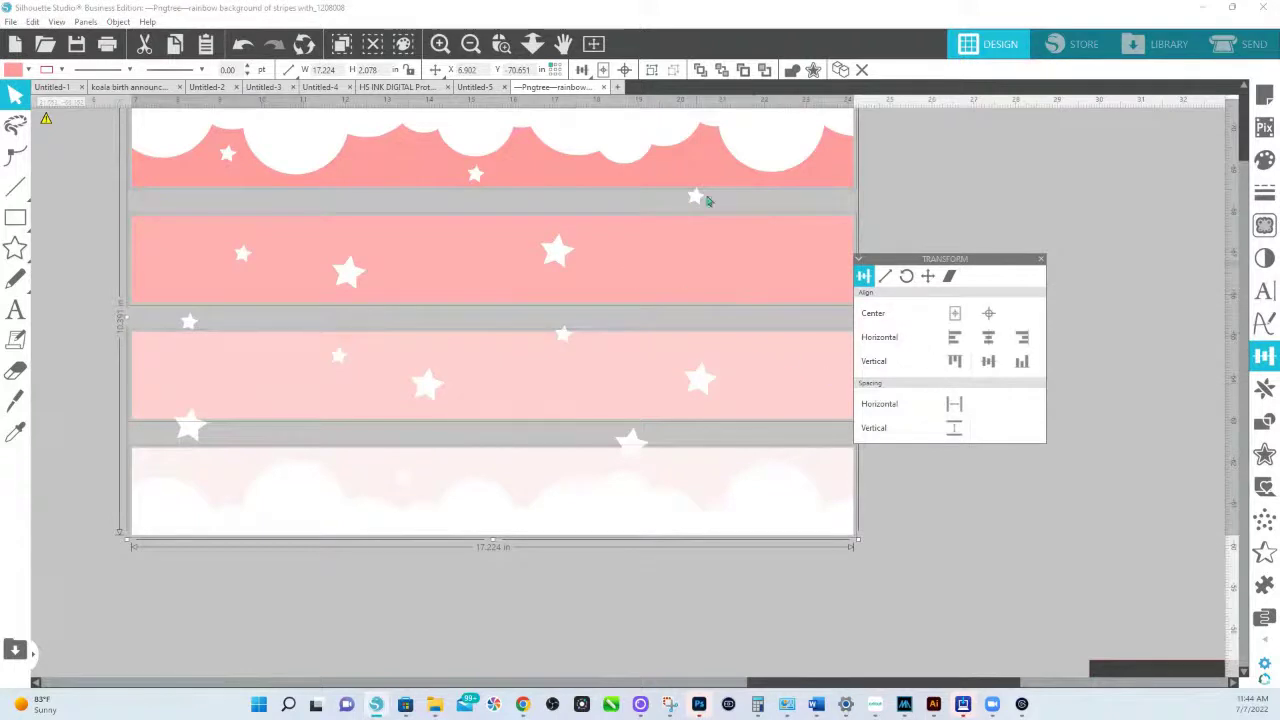
{"action": "scroll", "coordinate": [750, 280], "scroll_direction": "up", "scroll_amount": 2}
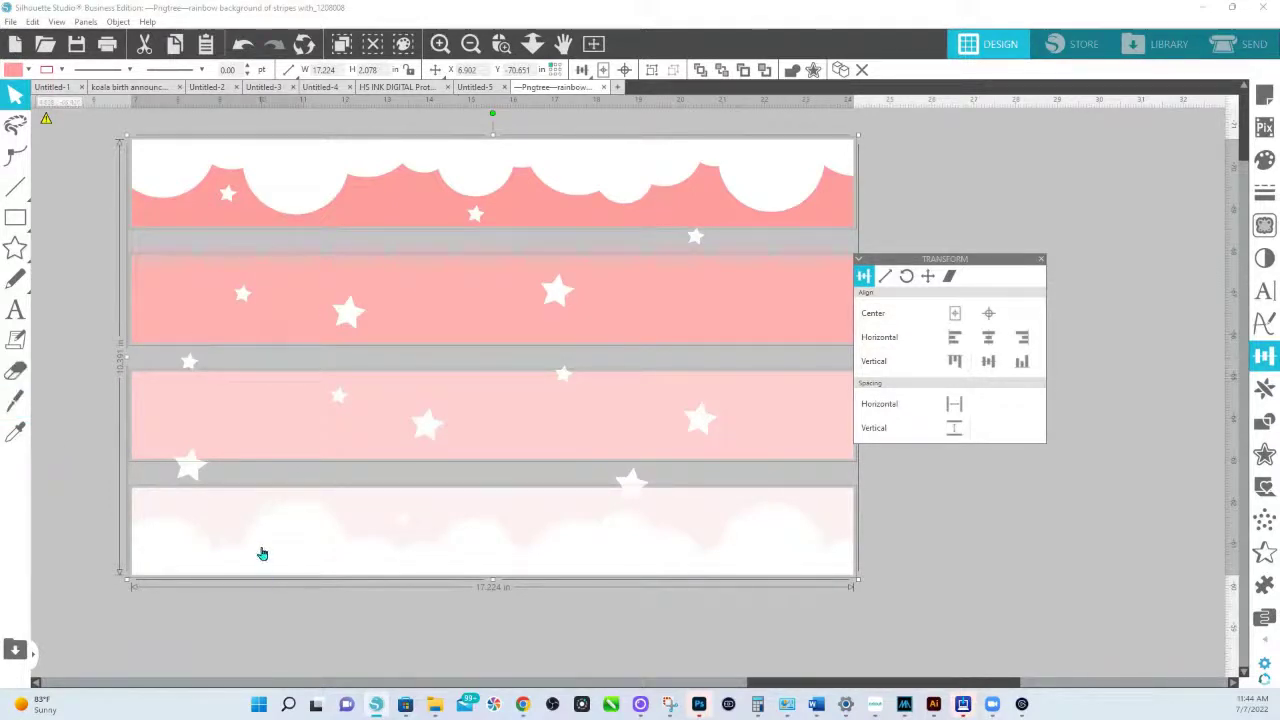
- Select the original background's four pink stripes and stretch them up to the top edge over the tan stripe, each about 2.6 in tall
{"action": "scroll", "coordinate": [421, 479], "scroll_direction": "down", "scroll_amount": 2}
{"action": "scroll", "coordinate": [421, 479], "scroll_direction": "down", "scroll_amount": 3}
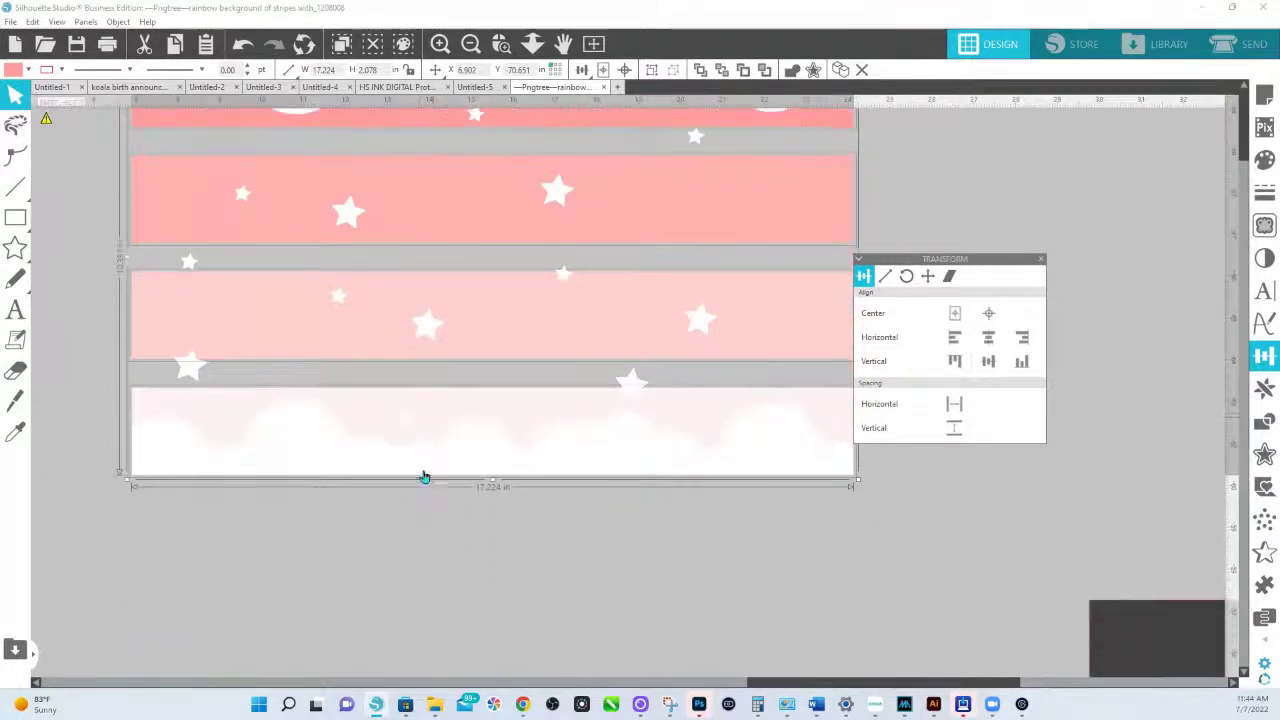
{"action": "left_click", "coordinate": [532, 43]}
{"action": "scroll", "coordinate": [521, 314], "scroll_direction": "down", "scroll_amount": 2}
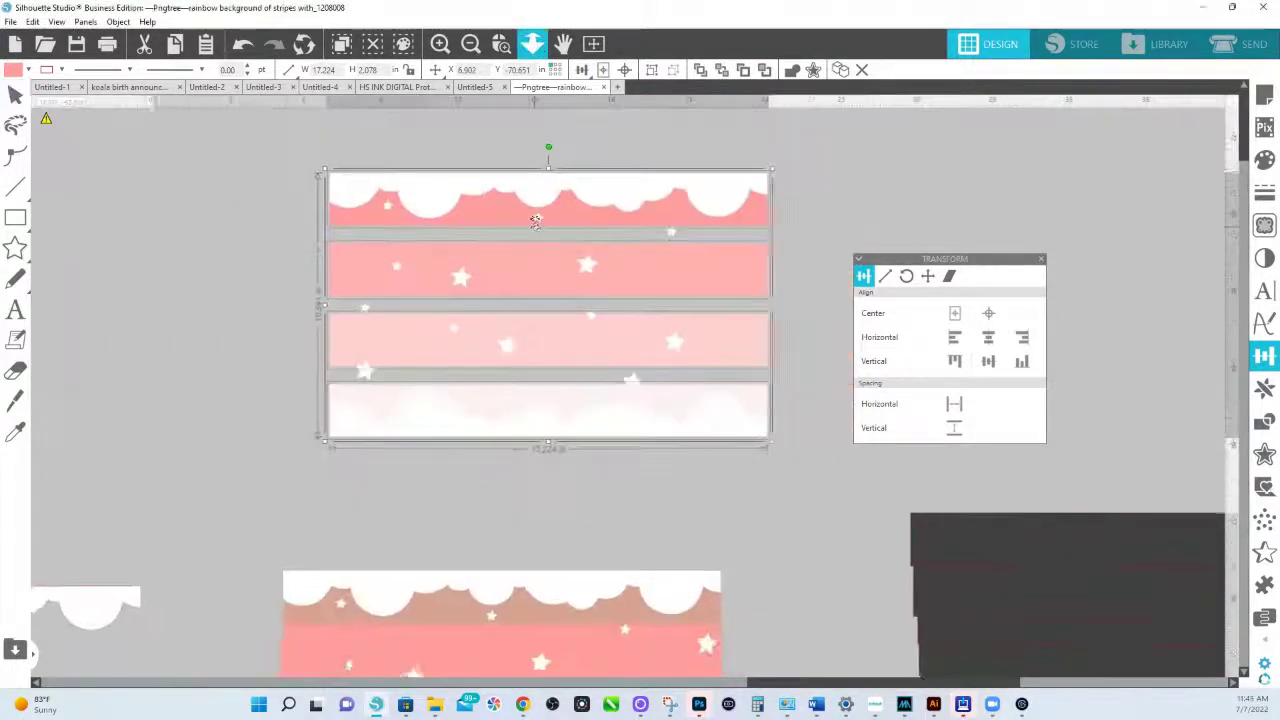
{"action": "scroll", "coordinate": [594, 534], "scroll_direction": "down", "scroll_amount": 2}
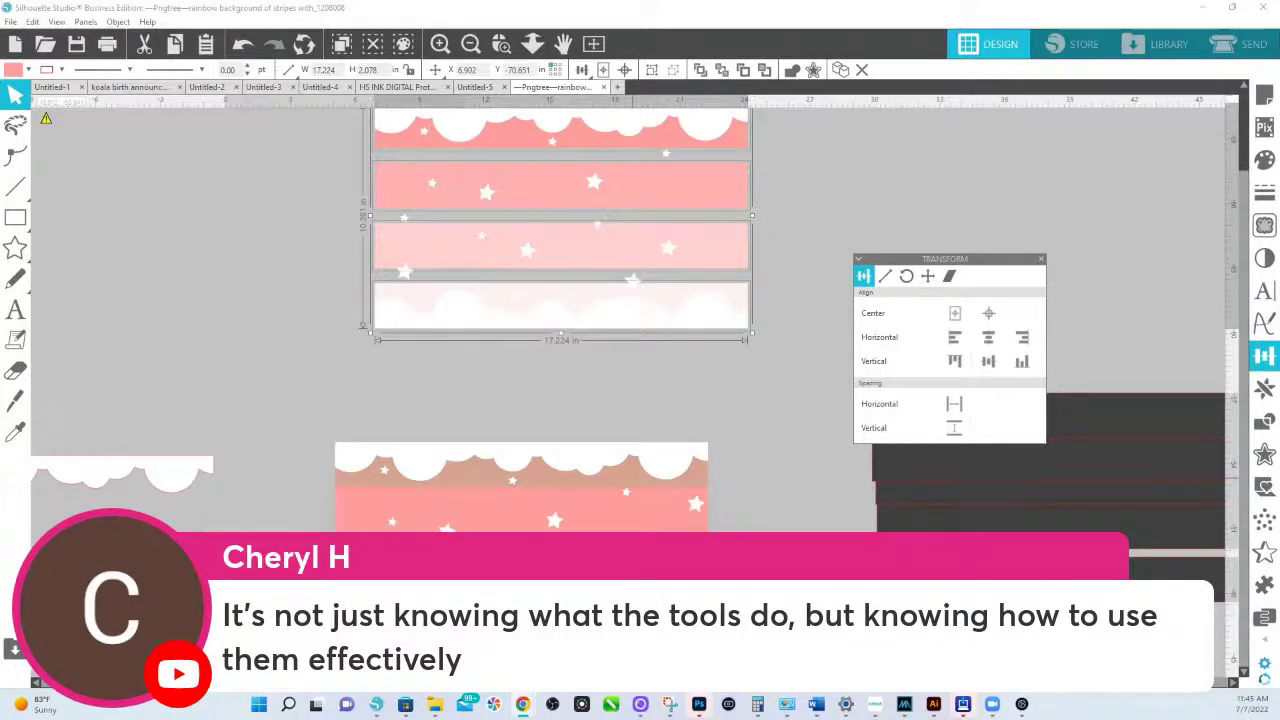
{"action": "scroll", "coordinate": [680, 525], "scroll_direction": "down", "scroll_amount": 1}
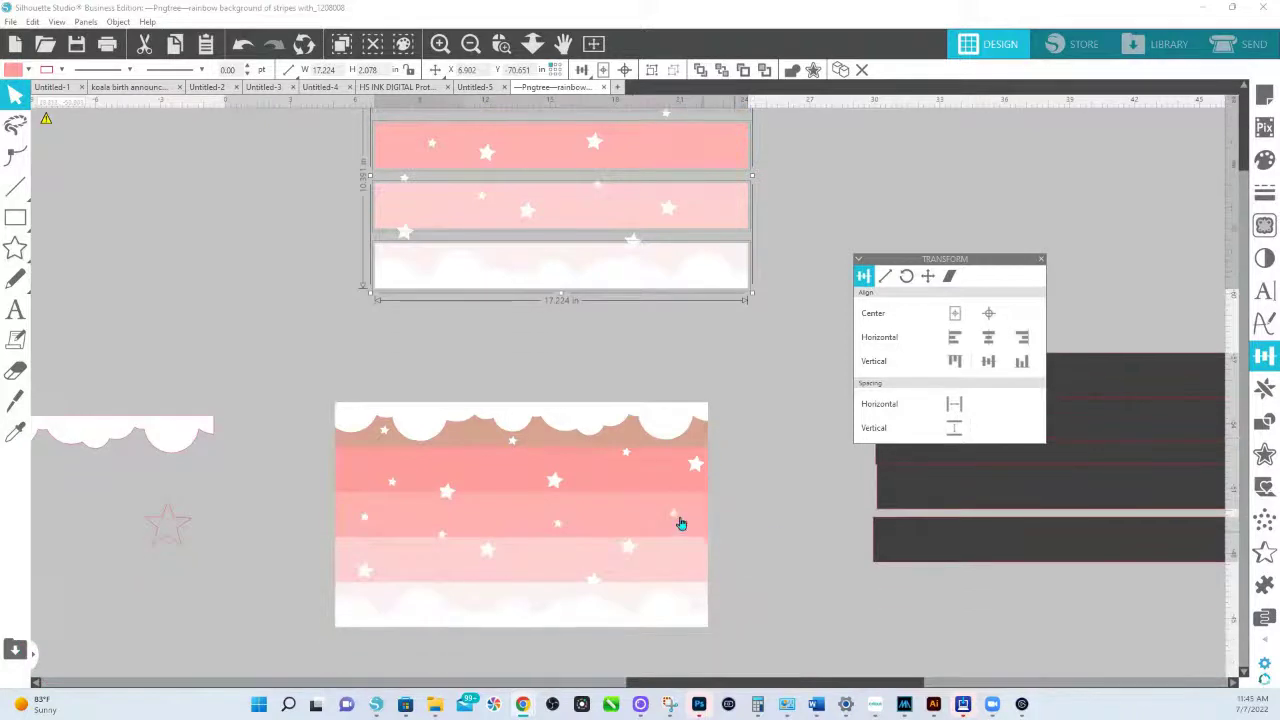
{"action": "left_click_drag", "start_coordinate": [662, 478], "coordinate": [626, 602]}
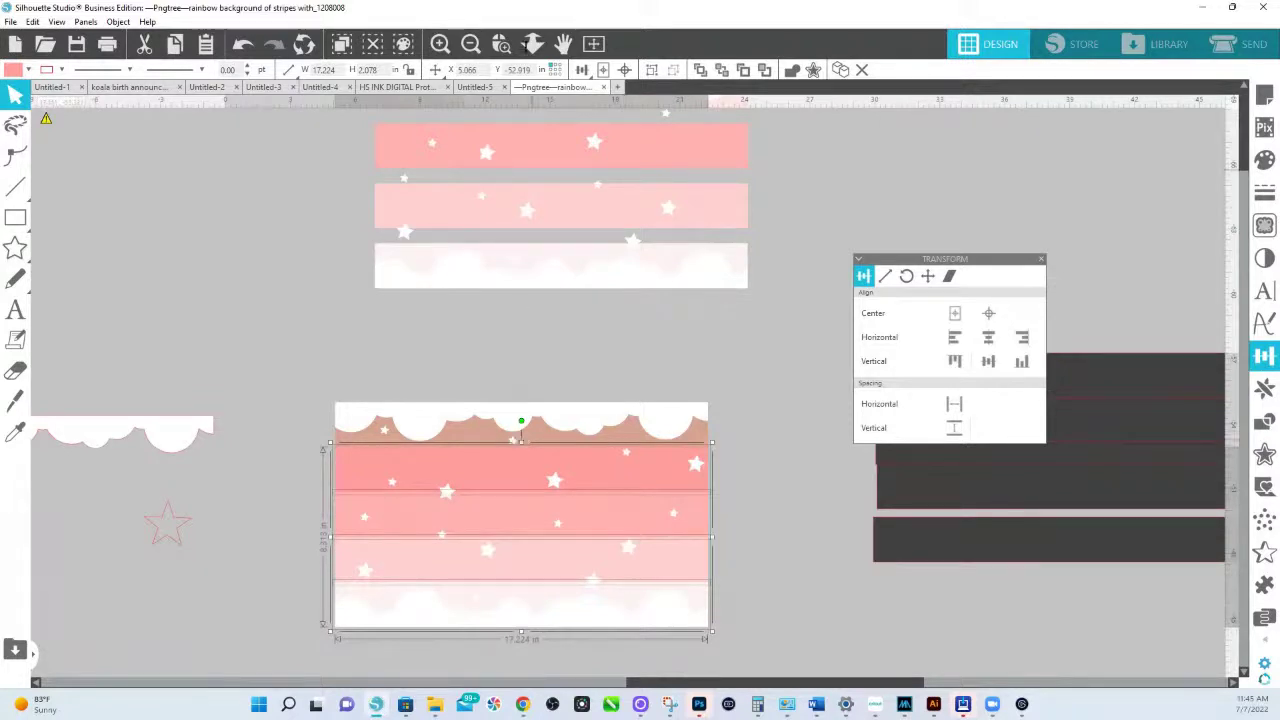
{"action": "left_click", "coordinate": [501, 43]}
{"action": "left_click_drag", "start_coordinate": [369, 410], "coordinate": [860, 638]}
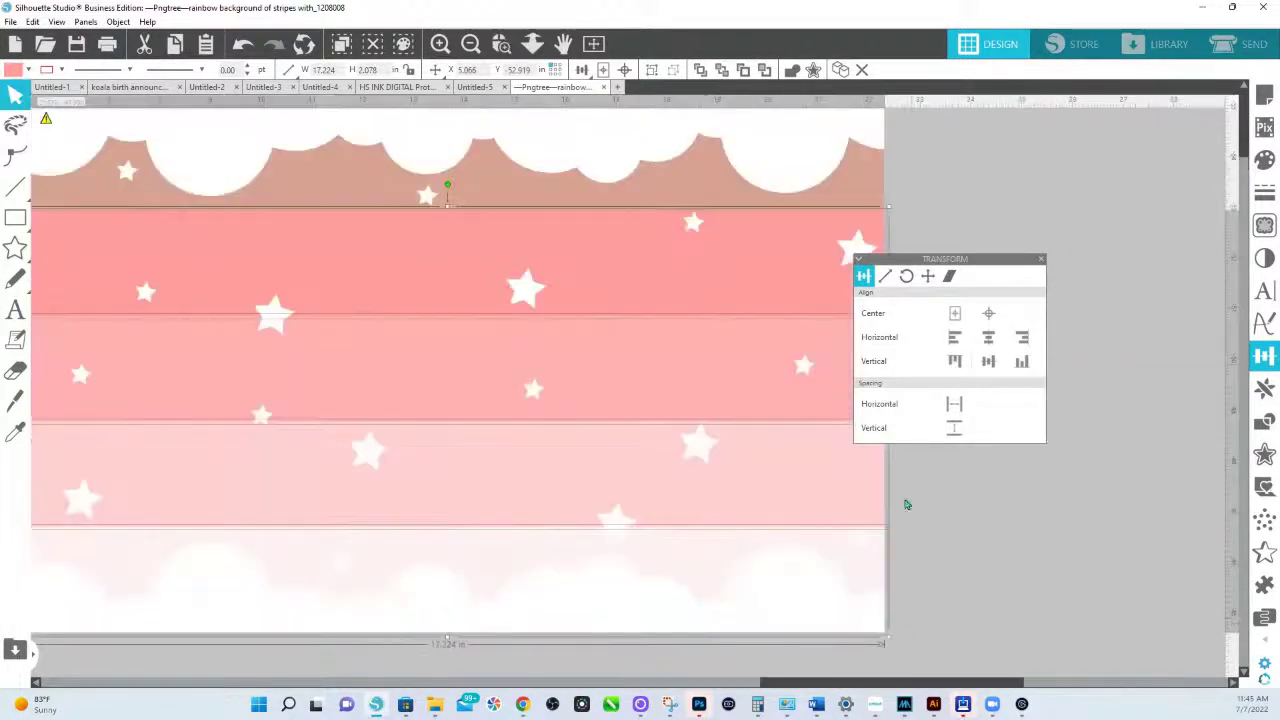
{"action": "scroll", "coordinate": [430, 266], "scroll_direction": "up", "scroll_amount": 2}
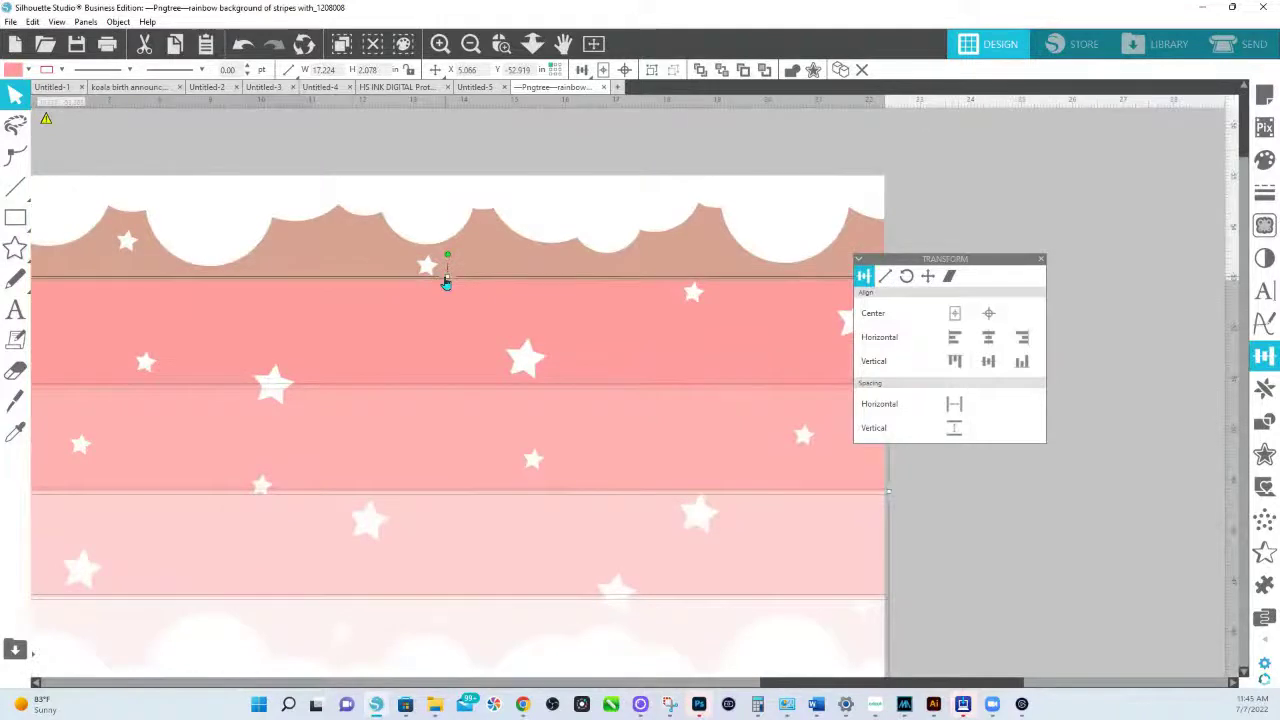
{"action": "left_click_drag", "start_coordinate": [447, 276], "coordinate": [458, 178]}
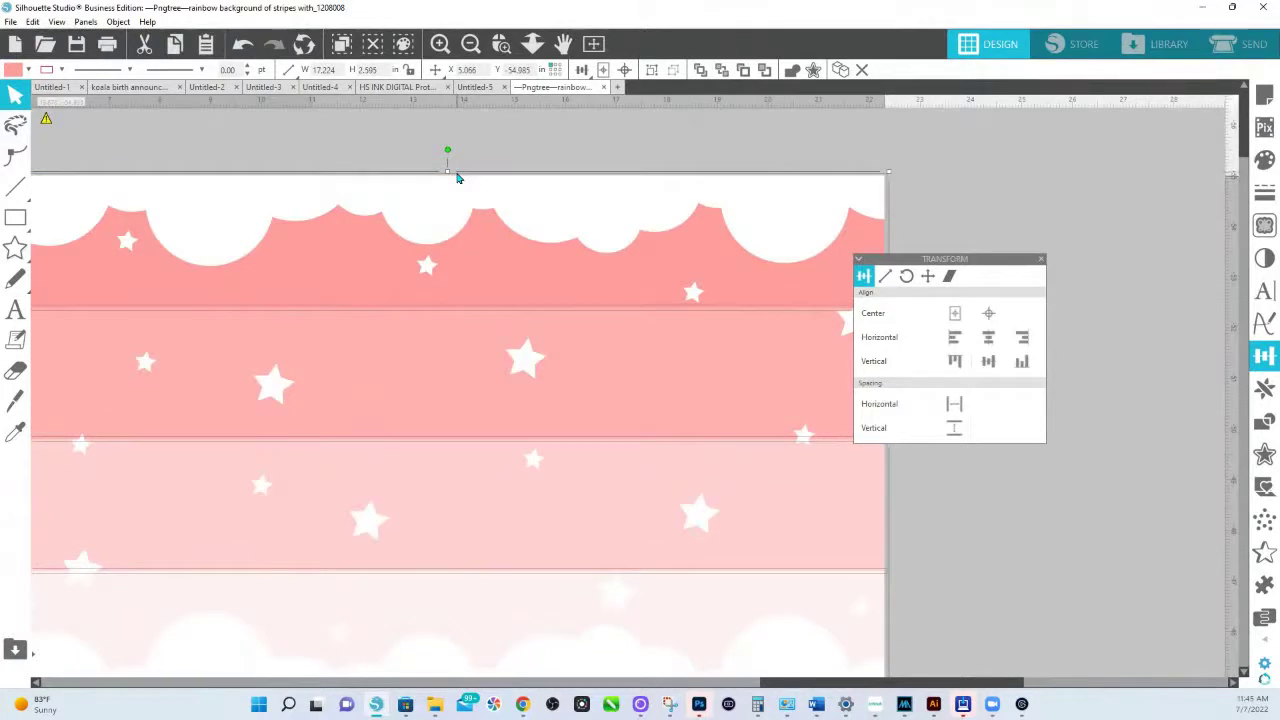
- Move the Transform options clear of the background and delete the tan stripe hidden behind the enlarged coral stripe
{"action": "left_click", "coordinate": [905, 250]}
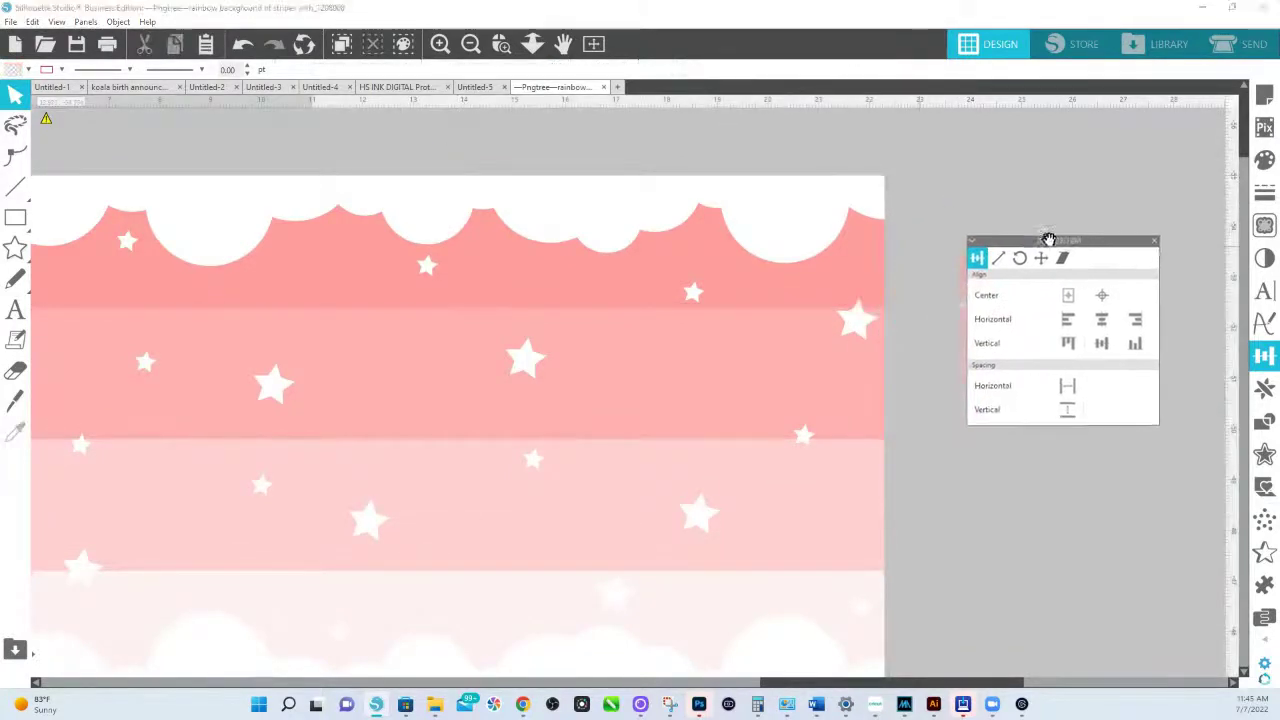
{"action": "left_click", "coordinate": [883, 264]}
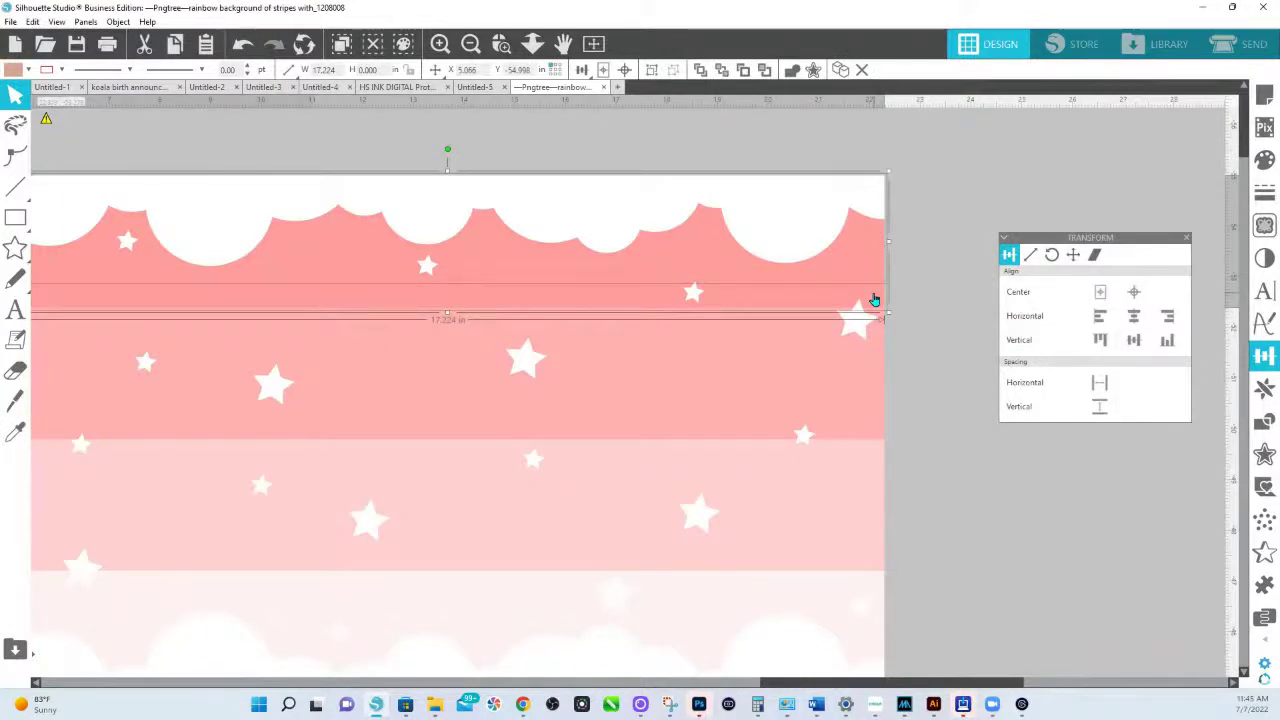
{"action": "left_click_drag", "start_coordinate": [873, 300], "coordinate": [877, 289]}
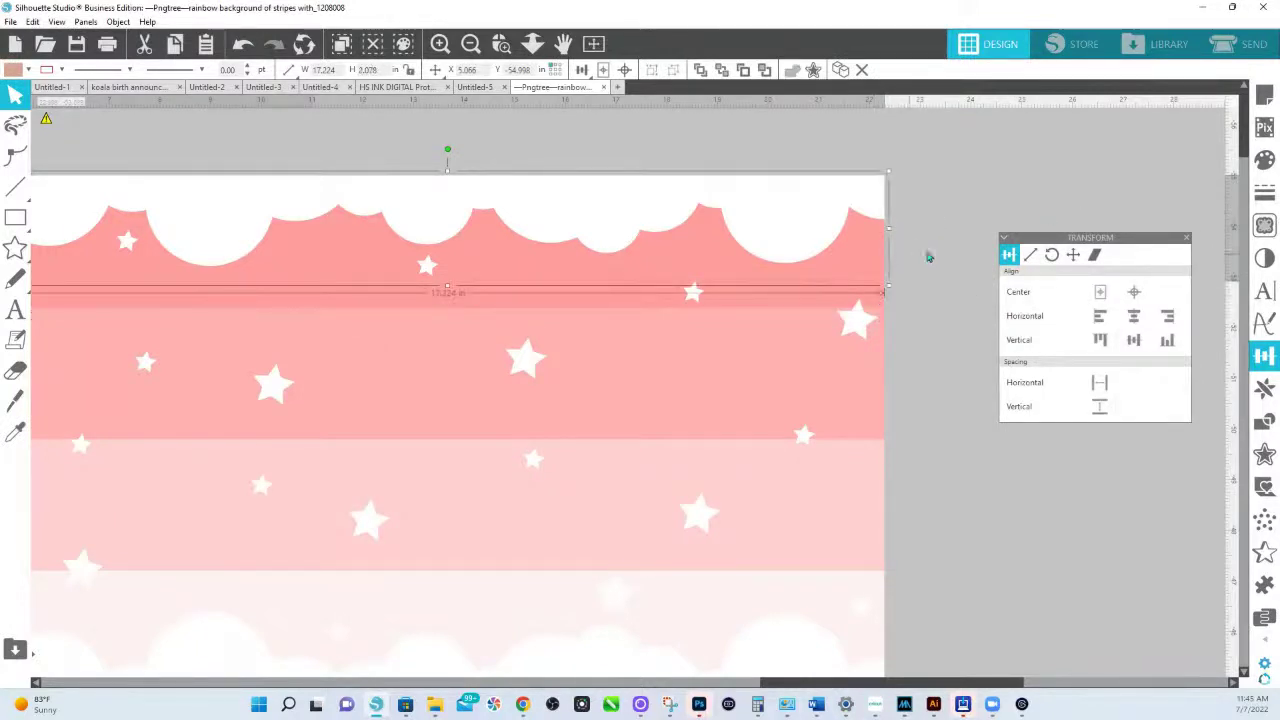
{"action": "key", "text": "Up"}
{"action": "key", "text": "Up"}
{"action": "key", "text": "Up"}
{"action": "key", "text": "Up"}
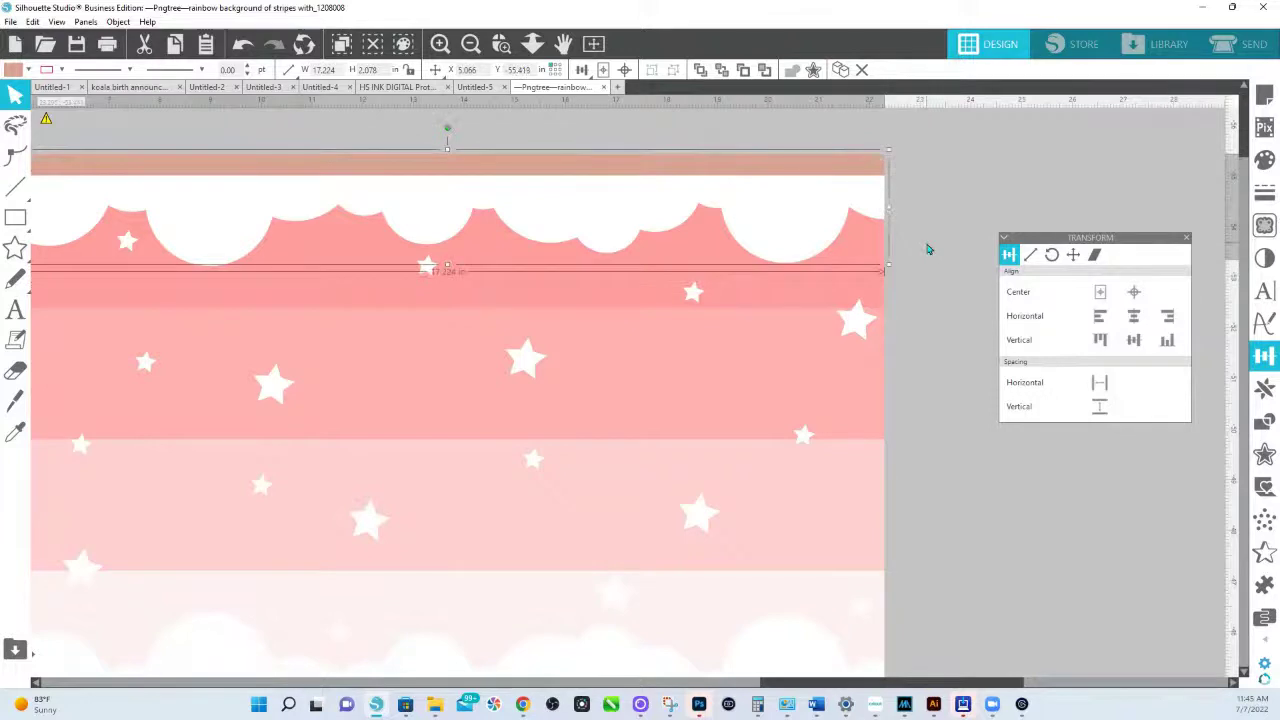
{"action": "left_click", "coordinate": [927, 249]}
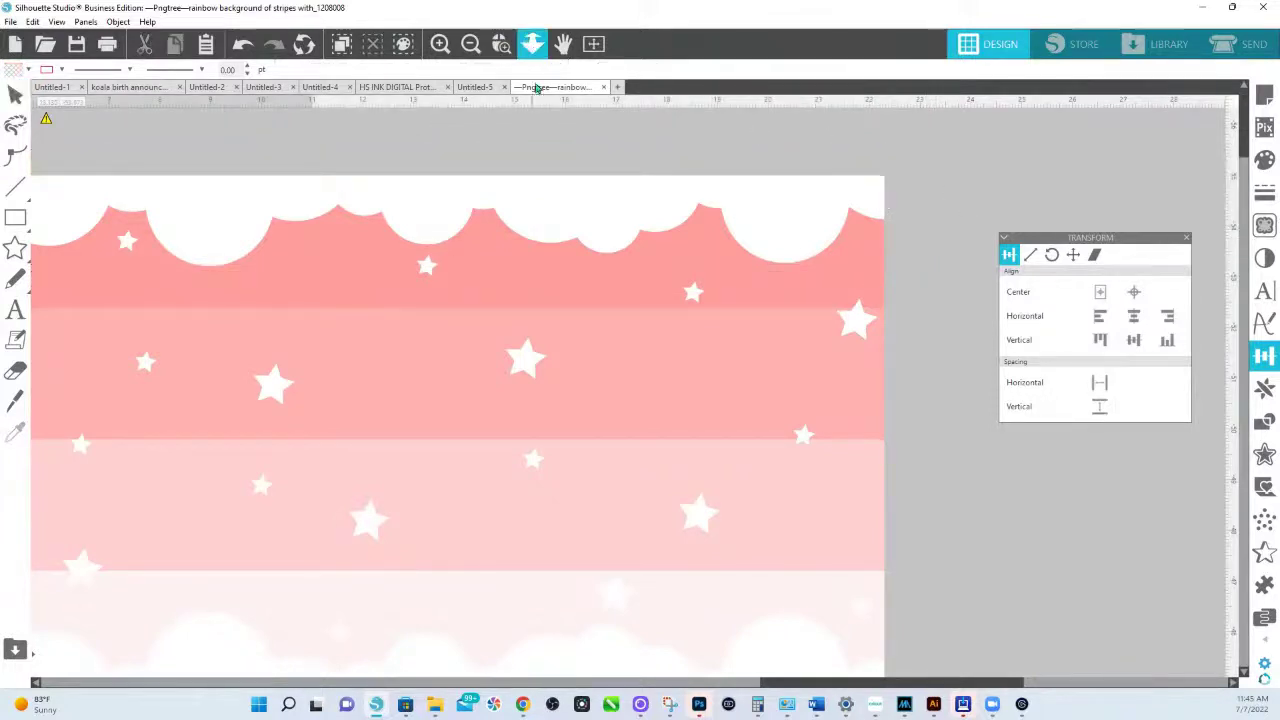
{"action": "scroll", "coordinate": [589, 337], "scroll_direction": "down", "scroll_amount": 4}
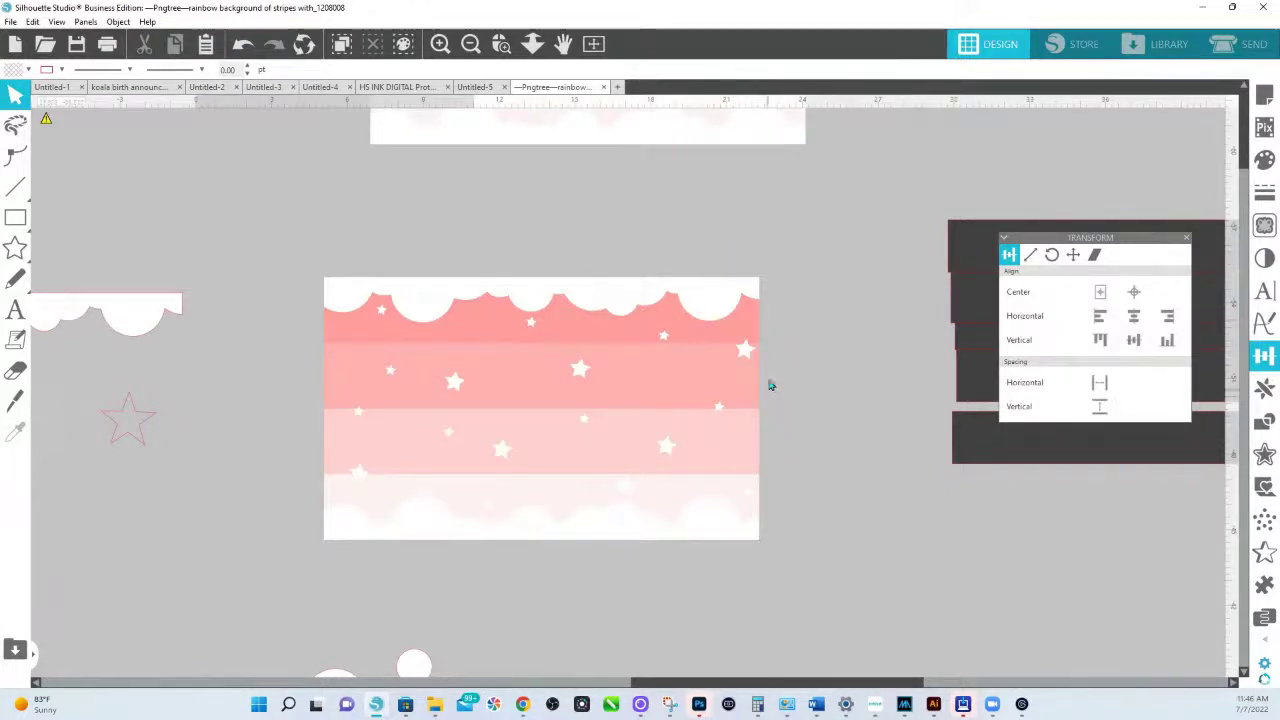
- Undo the tan stripe's removal and the stretching of the four pink stripes, and clear the selection
{"action": "scroll", "coordinate": [769, 383], "scroll_direction": "up", "scroll_amount": 2}
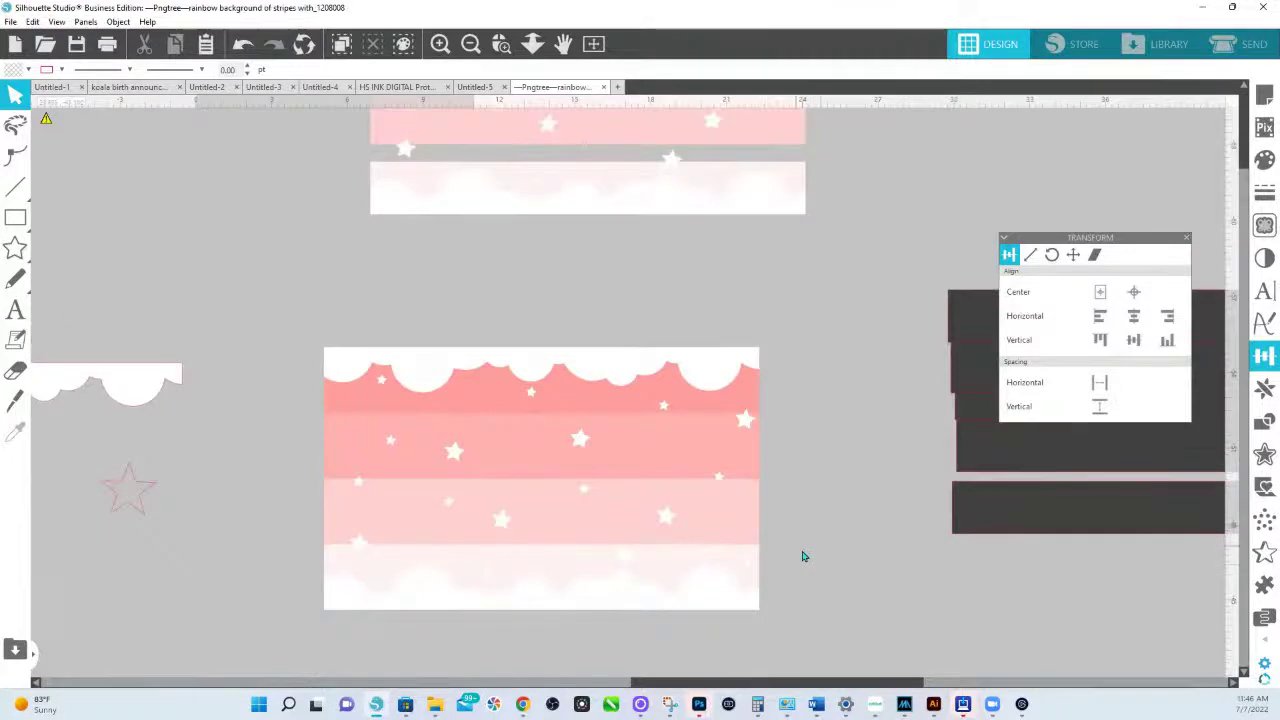
{"action": "scroll", "coordinate": [818, 567], "scroll_direction": "down", "scroll_amount": 2}
{"action": "scroll", "coordinate": [819, 566], "scroll_direction": "up", "scroll_amount": 2}
{"action": "key", "text": "Down"}
{"action": "key", "text": "Down"}
{"action": "key", "text": "Down"}
{"action": "key", "text": "Down"}
{"action": "key", "text": "Down"}
{"action": "key", "text": "Down"}
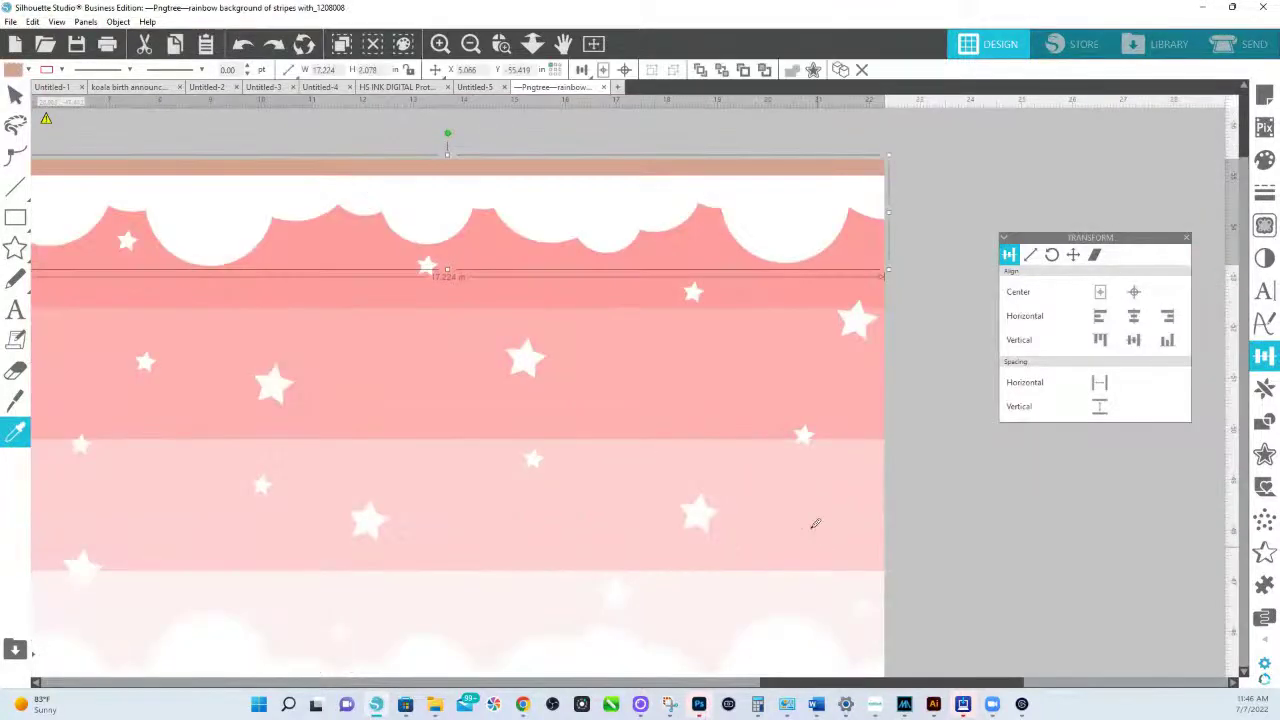
{"action": "scroll", "coordinate": [815, 523], "scroll_direction": "down", "scroll_amount": 3}
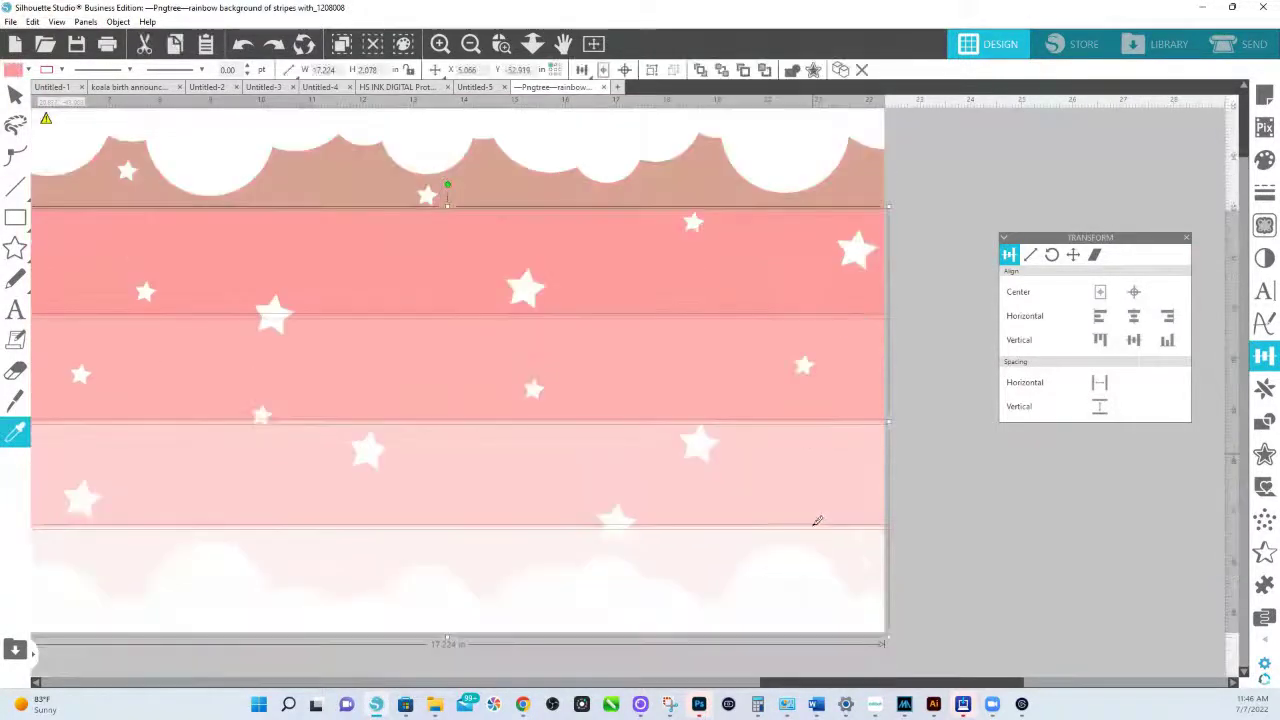
{"action": "key", "text": "Escape"}
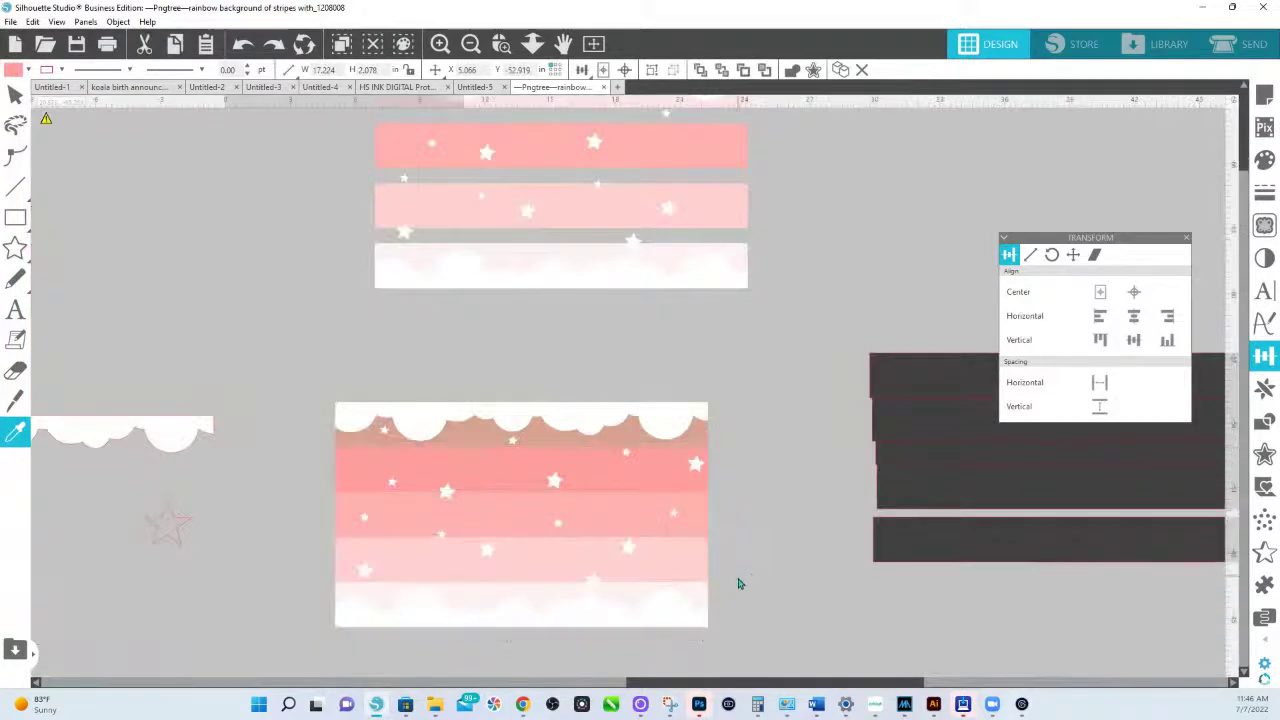
{"action": "key", "text": "Escape"}
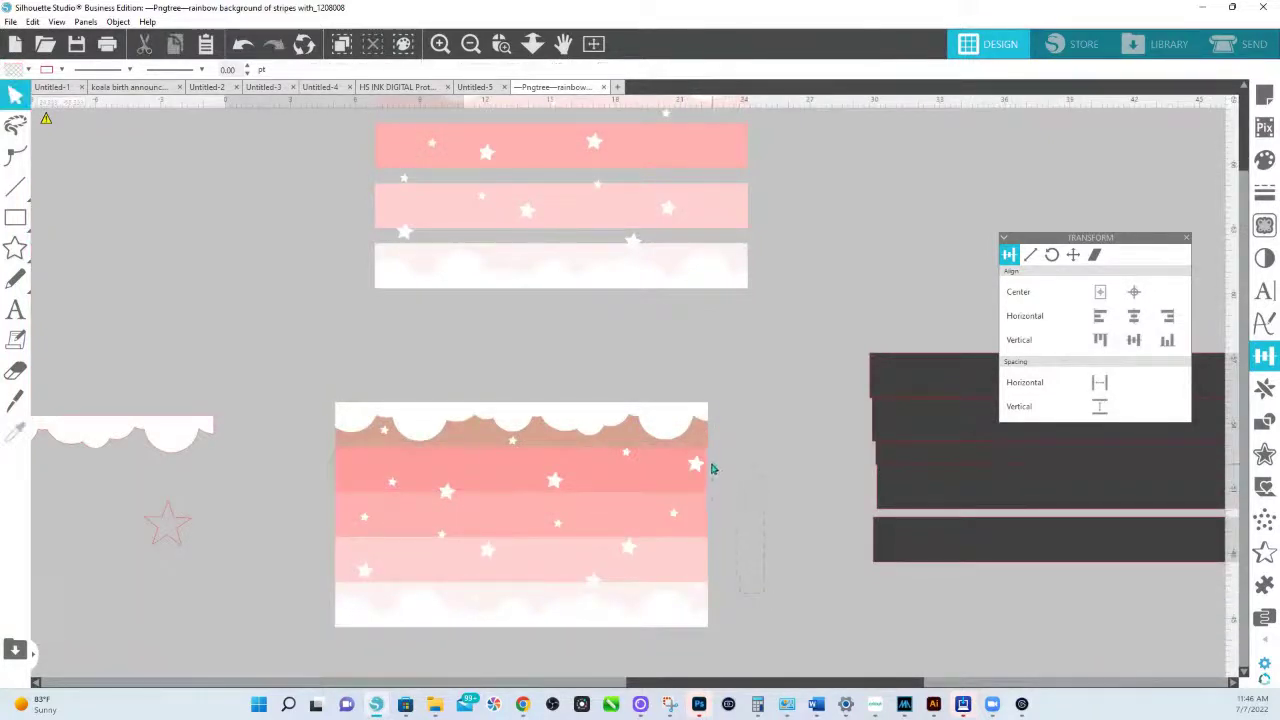
- Stretch the four pink stripes upward to cover the tan one again, delete the covered stripe, and select the cloud border briefly
{"action": "left_click", "coordinate": [708, 466]}
{"action": "left_click_drag", "start_coordinate": [524, 452], "coordinate": [527, 401]}
{"action": "left_click", "coordinate": [754, 454]}
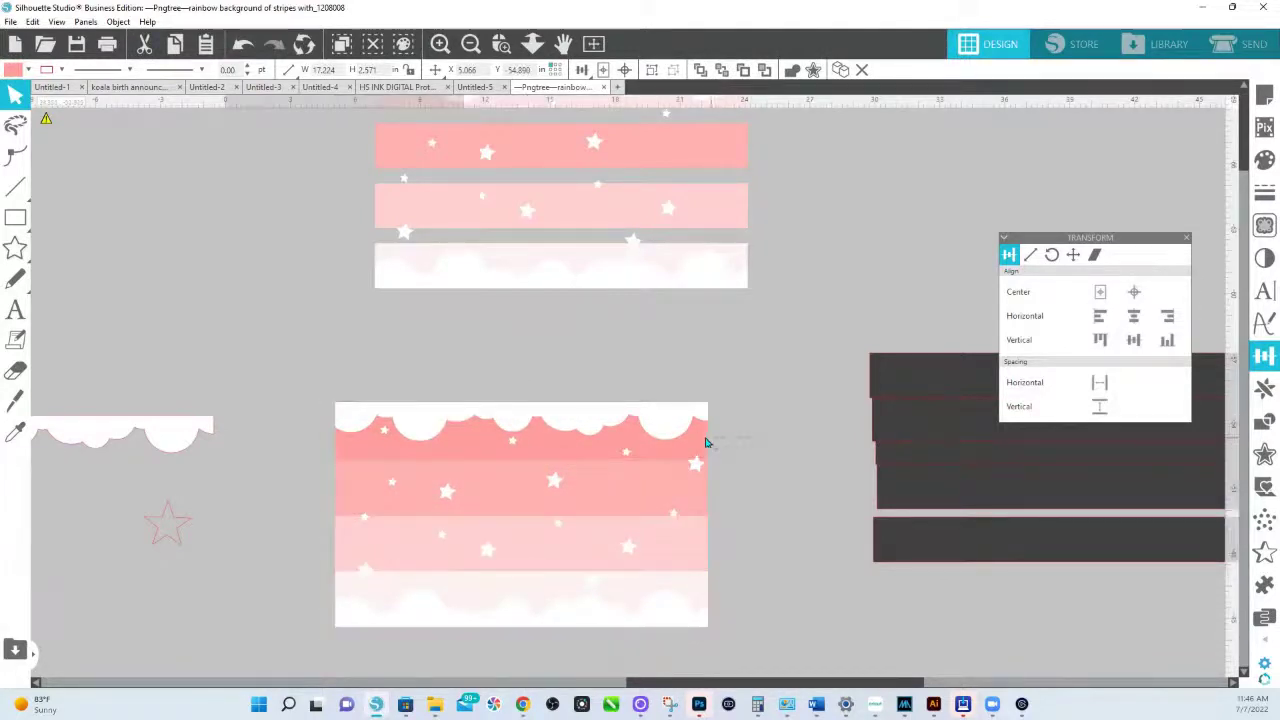
{"action": "left_click", "coordinate": [706, 446]}
{"action": "left_click", "coordinate": [704, 447]}
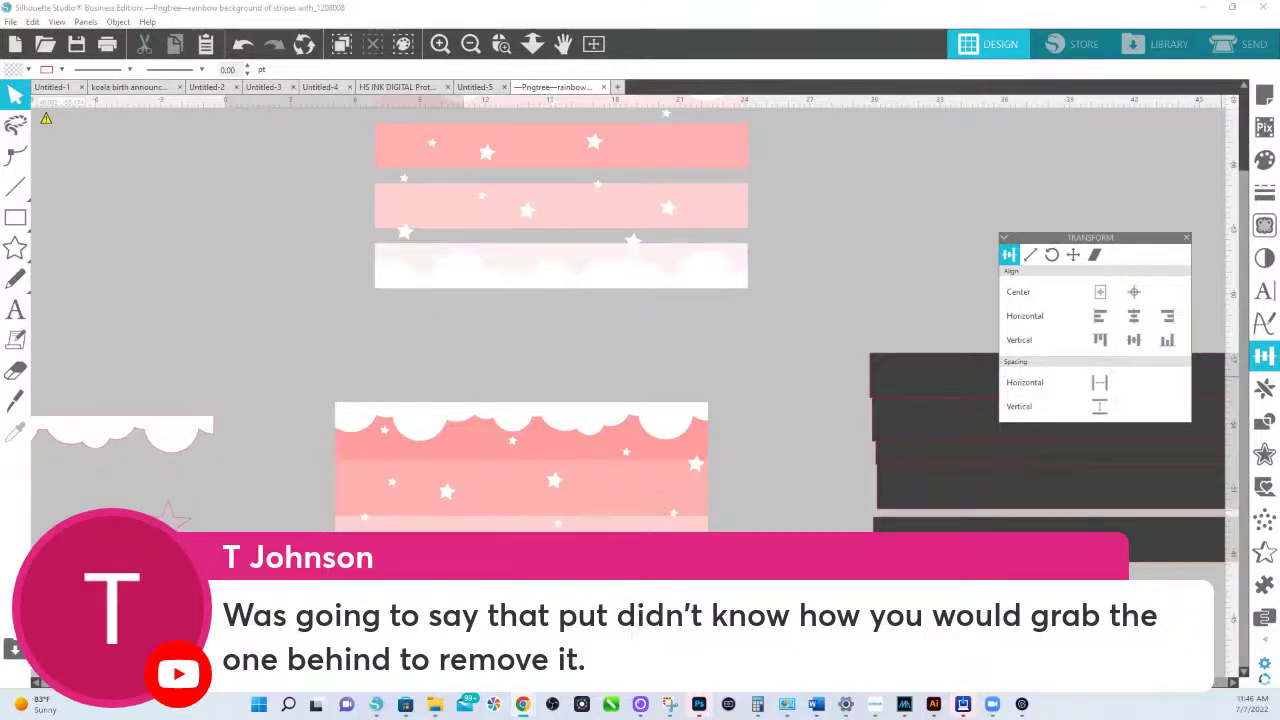
{"action": "scroll", "coordinate": [771, 414], "scroll_direction": "up", "scroll_amount": 1}
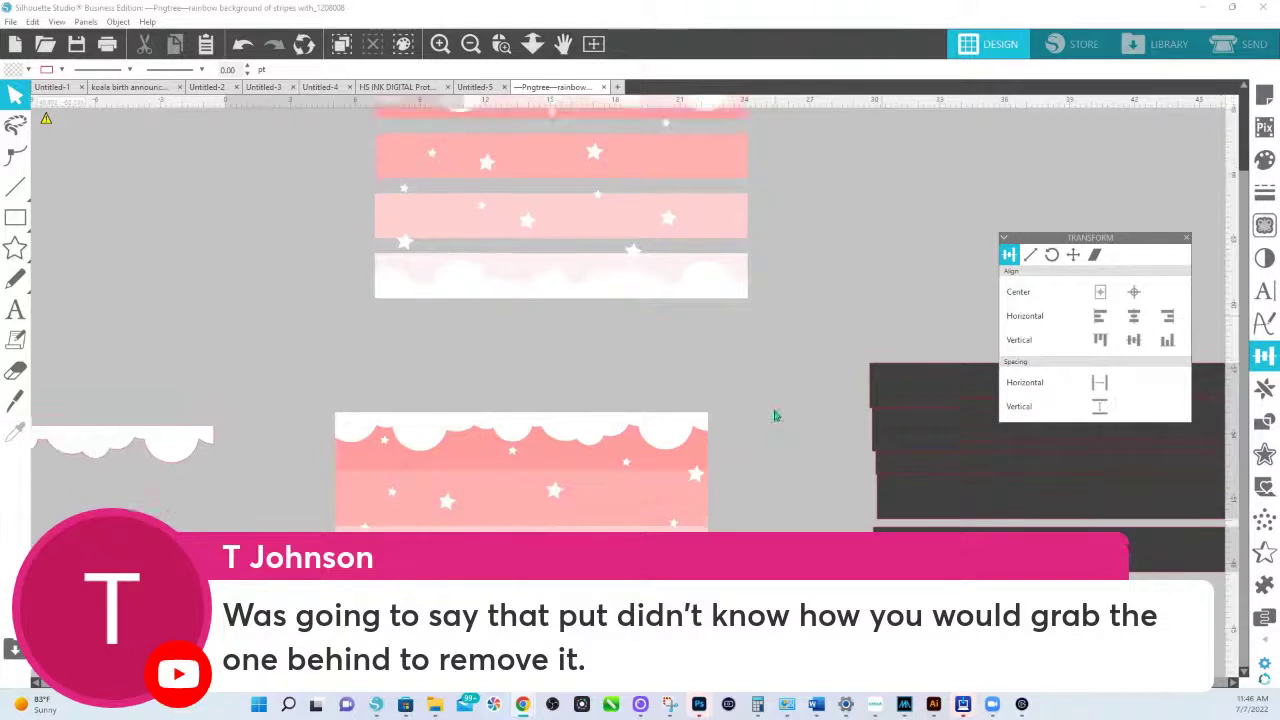
{"action": "left_click", "coordinate": [665, 476]}
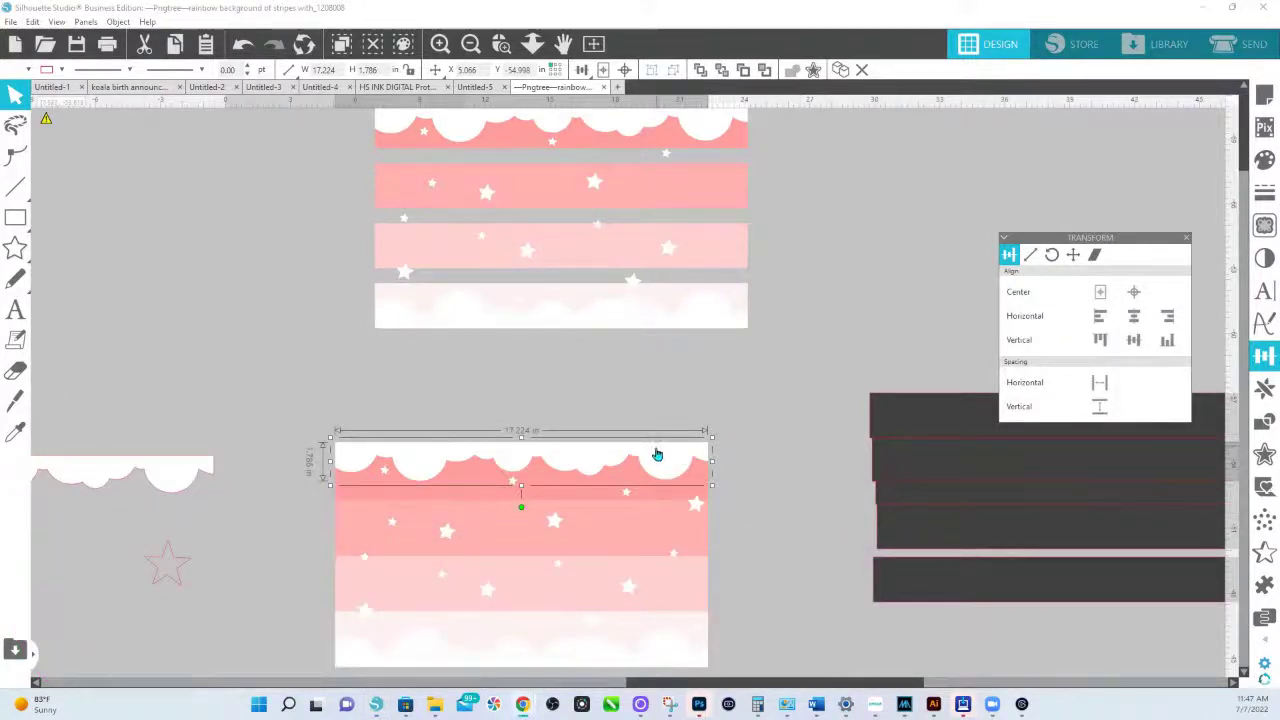
{"action": "left_click", "coordinate": [731, 443]}
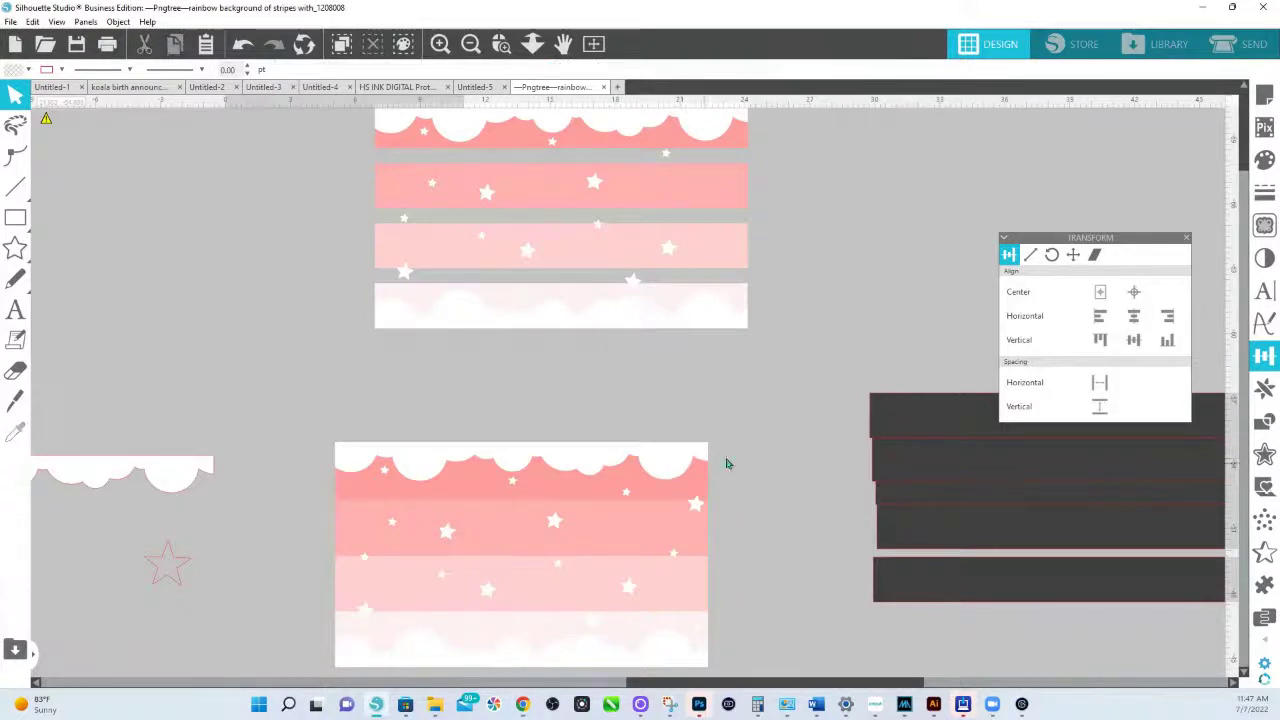
- Undo the edits to the original background back to its five-stripe layout with the tan stripe
{"action": "left_click", "coordinate": [729, 469]}
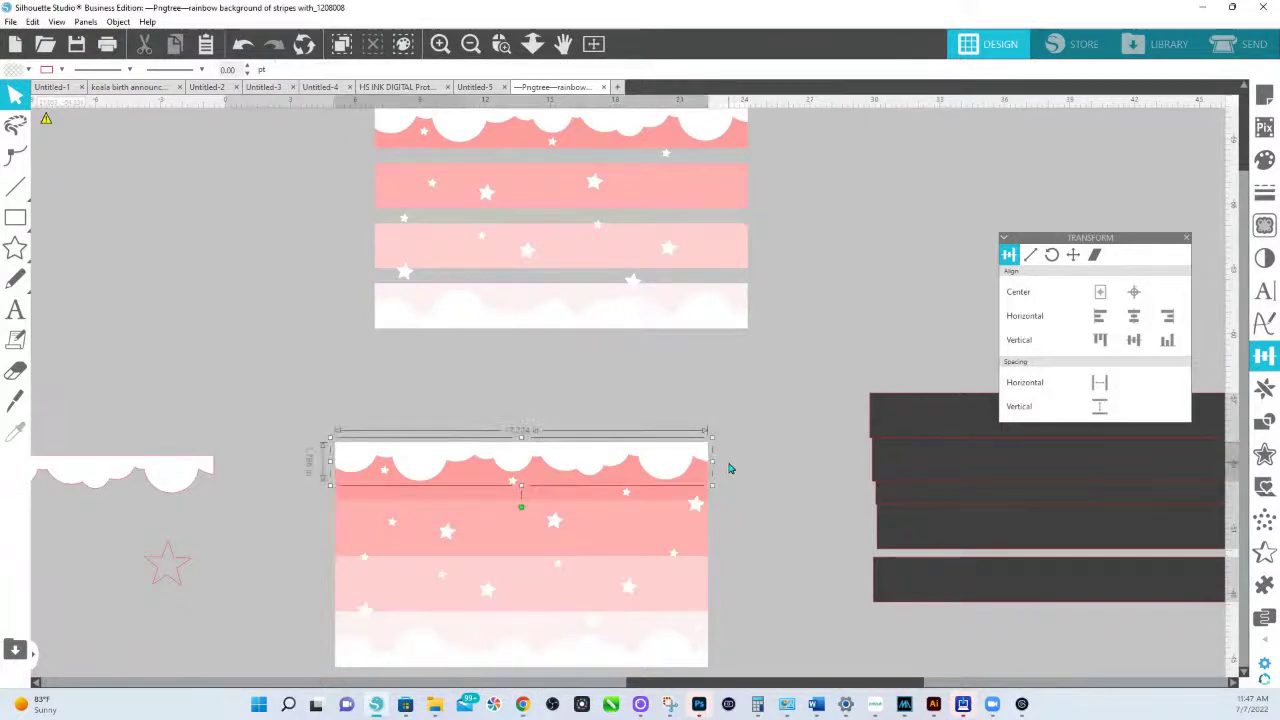
{"action": "scroll", "coordinate": [729, 462], "scroll_direction": "down", "scroll_amount": 1}
{"action": "key", "text": "i"}
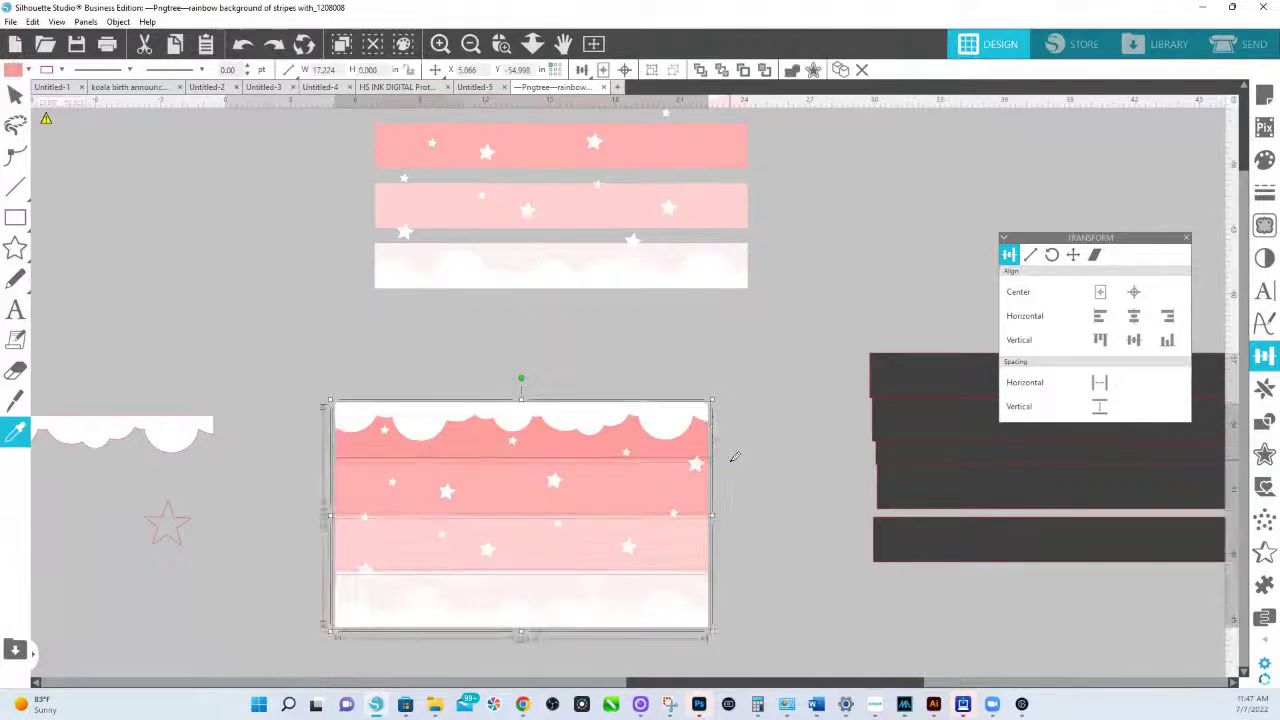
{"action": "left_click", "coordinate": [734, 457]}
- Move the upper white cloud border out beside the spare cloud shape, and try pulling the tan stripe away before undoing that move
{"action": "left_click_drag", "start_coordinate": [671, 428], "coordinate": [117, 386]}
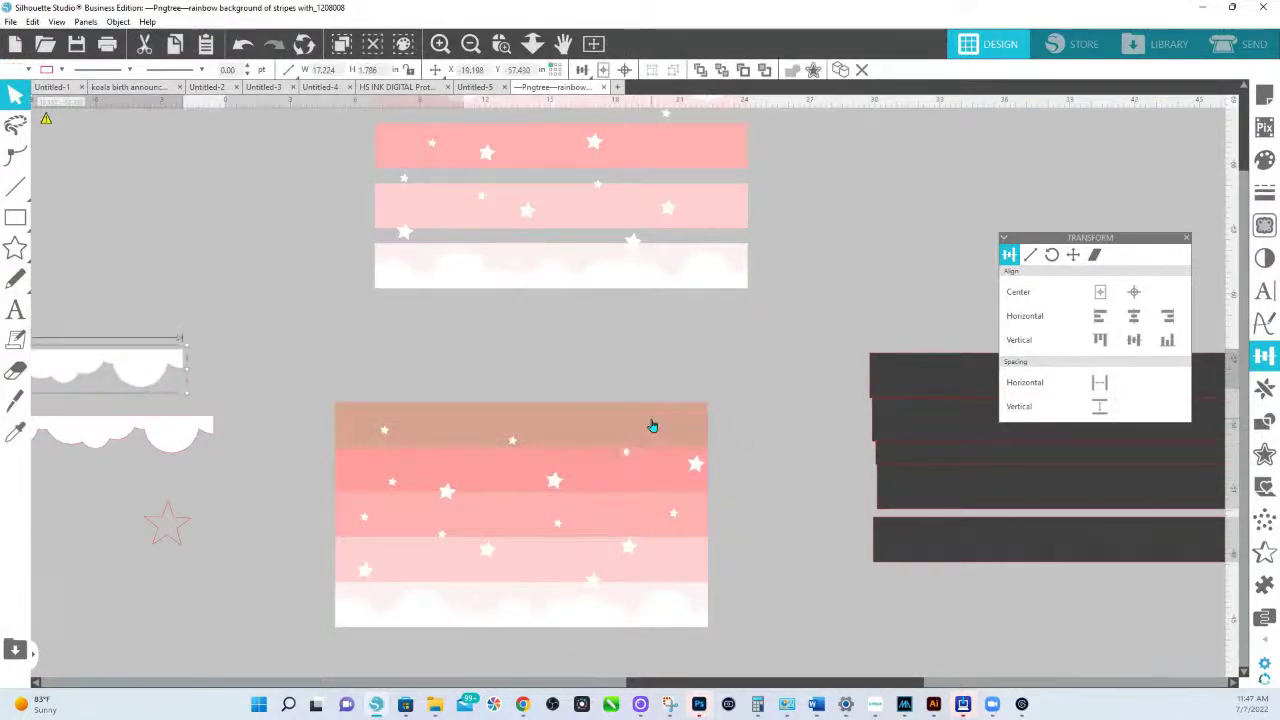
{"action": "left_click_drag", "start_coordinate": [654, 425], "coordinate": [817, 327]}
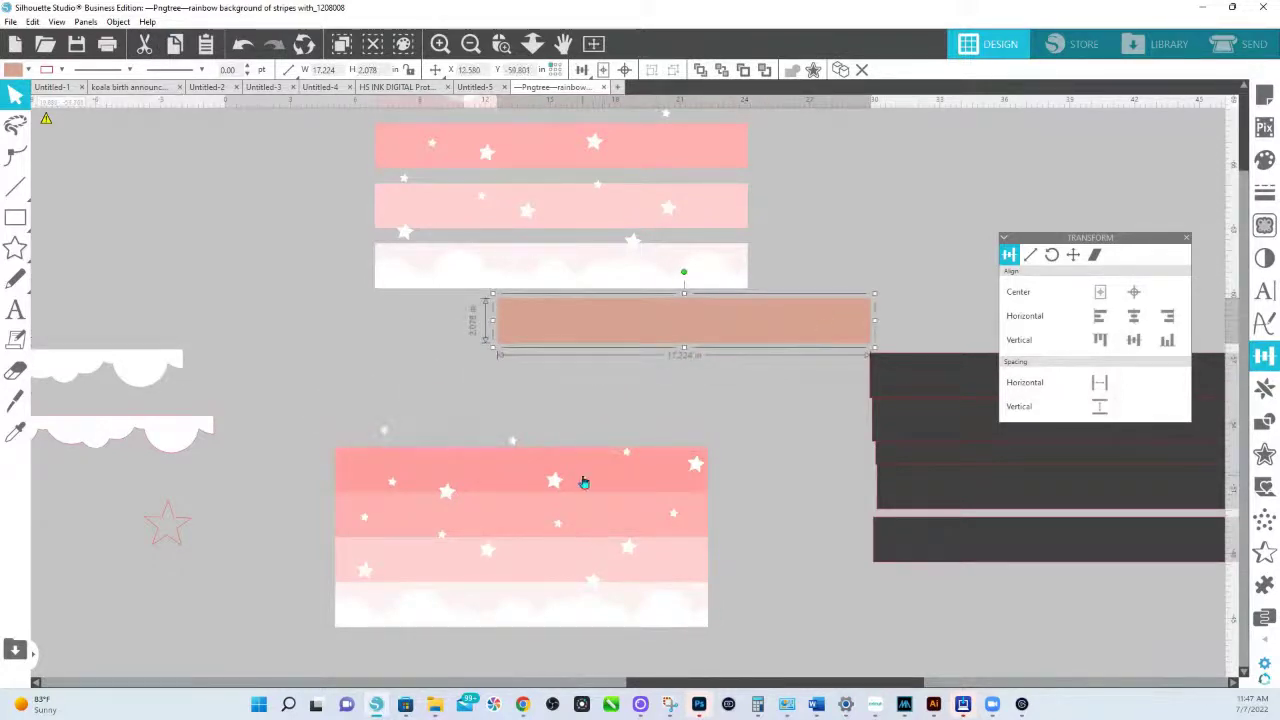
{"action": "key", "text": "ctrl+z"}
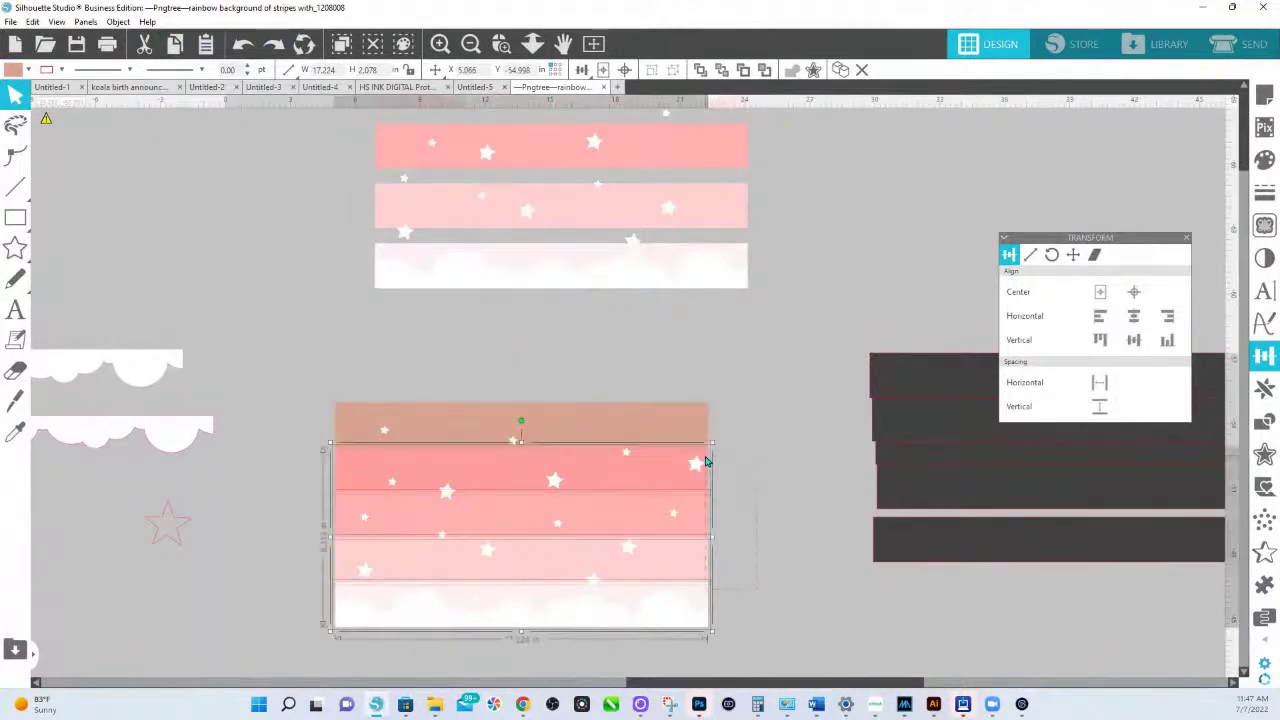
- Stretch the four pink stripes over the tan stripe to about 2.59 in tall each, and delete the tan stripe behind them
{"action": "left_click", "coordinate": [705, 461]}
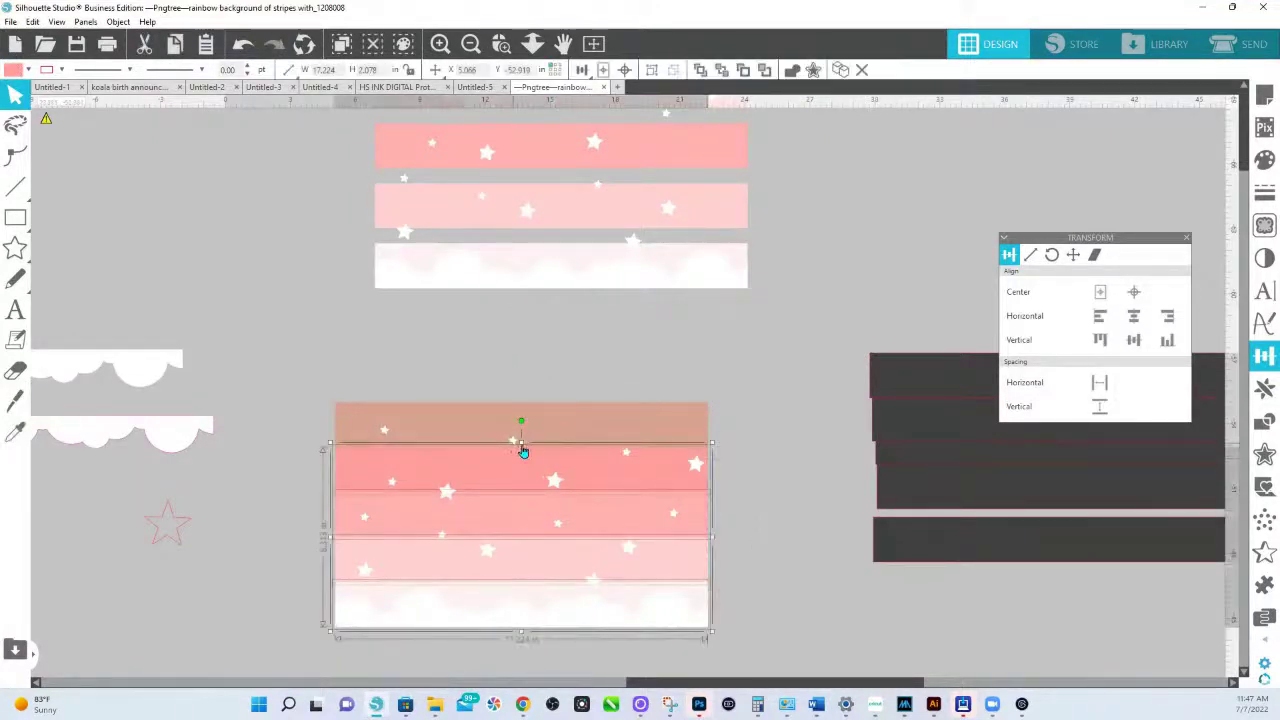
{"action": "left_click_drag", "start_coordinate": [520, 440], "coordinate": [522, 402]}
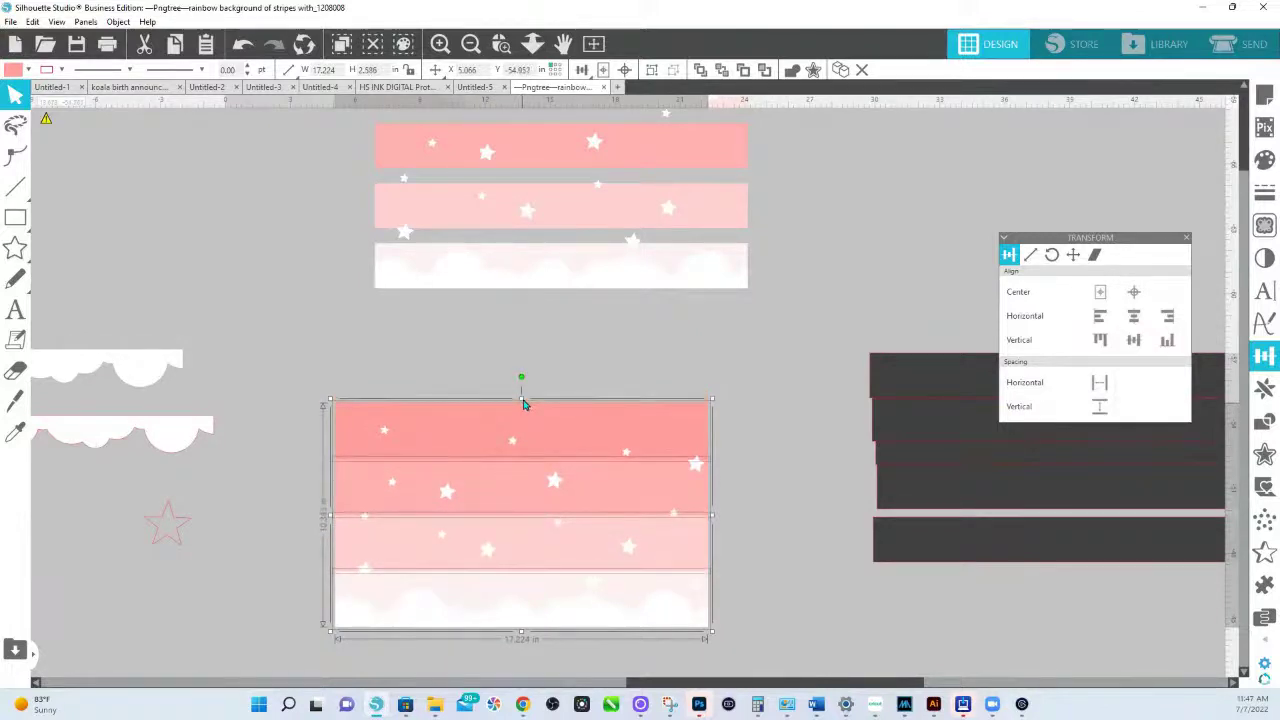
{"action": "left_click", "coordinate": [594, 419]}
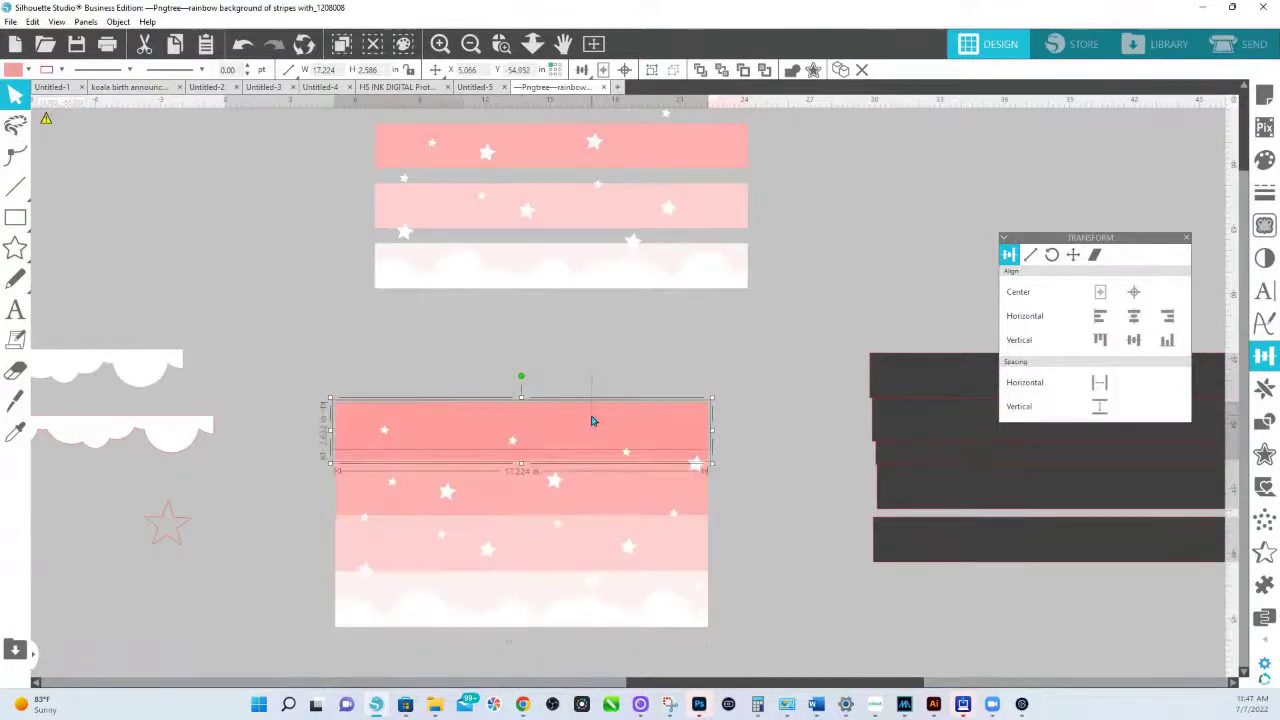
{"action": "key", "text": "Delete"}
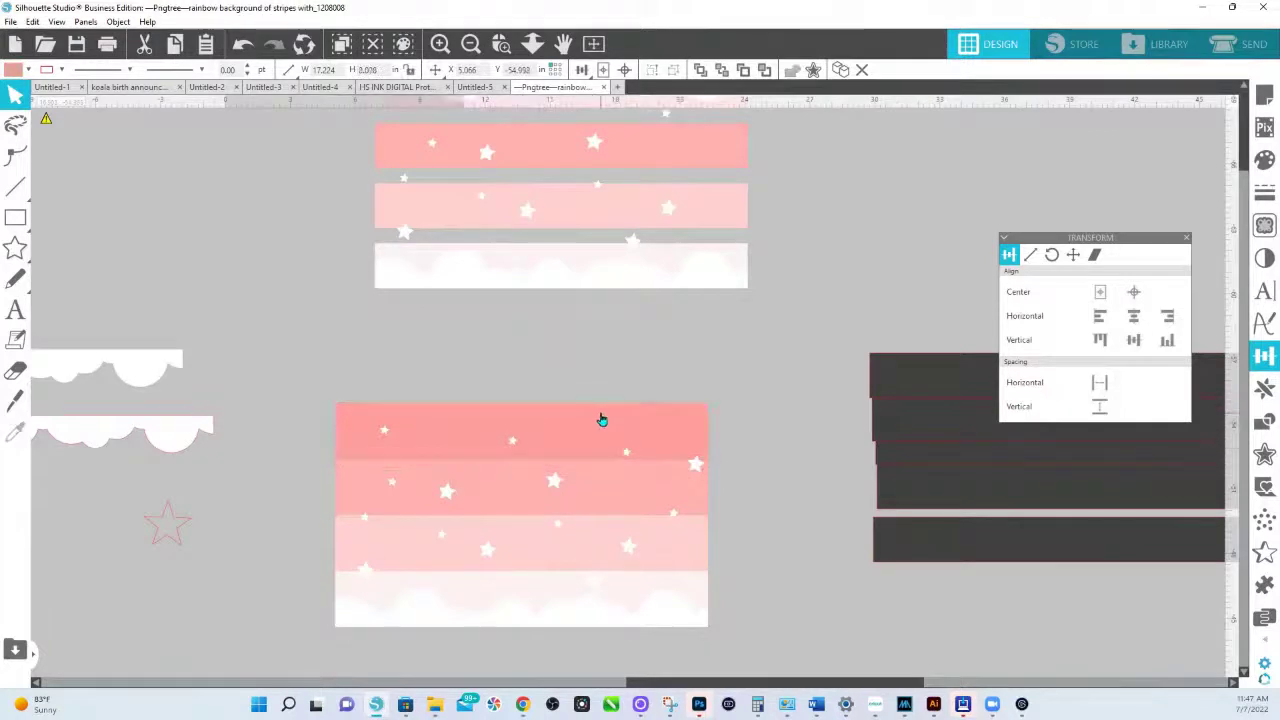